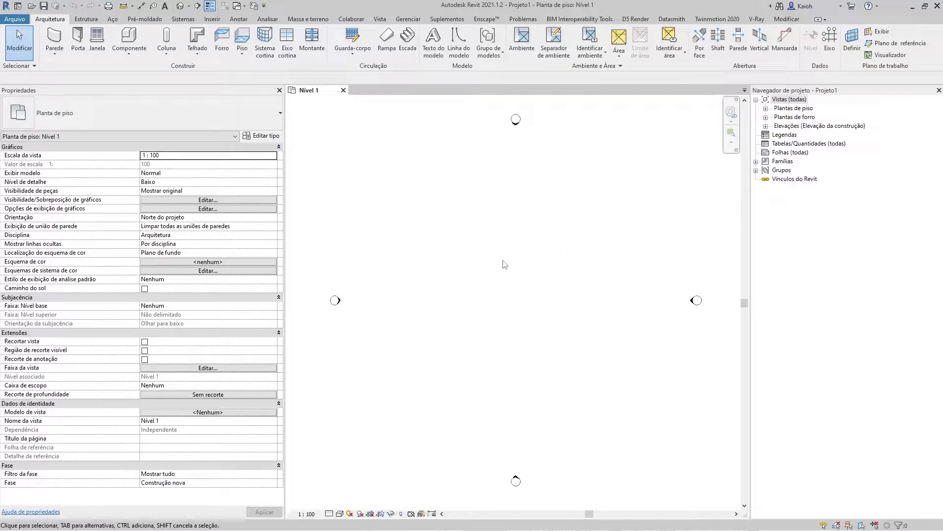
- Call up the Project Units settings with the UN shortcut from the Nível 1 plan
{"action": "key", "text": "u"}
{"action": "key", "text": "n"}
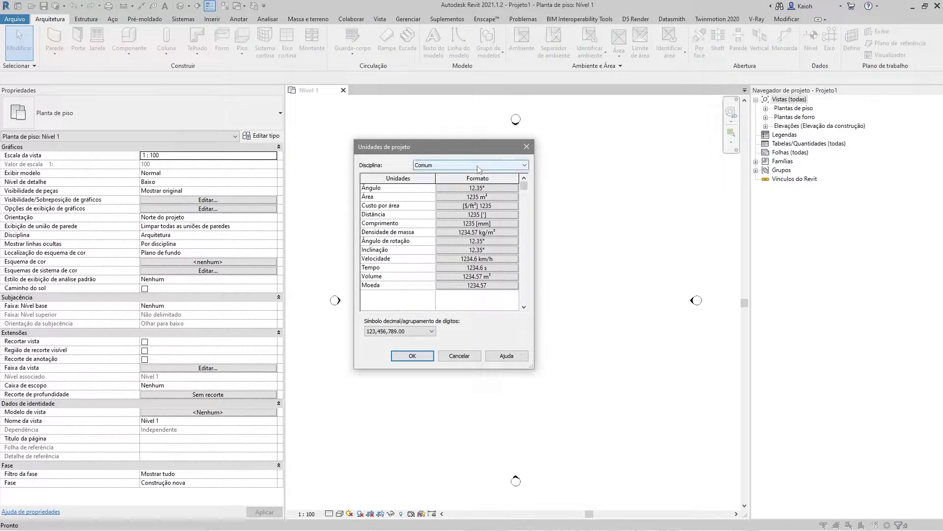
- Round area to 2 decimals and set distance to metres with 2 decimal places
{"action": "left_click", "coordinate": [461, 197]}
{"action": "left_click", "coordinate": [340, 298]}
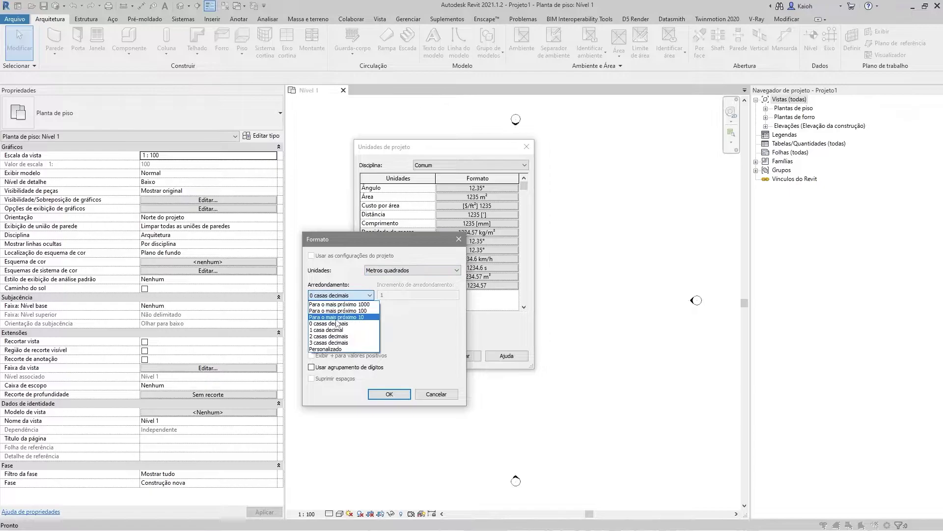
{"action": "left_click", "coordinate": [330, 336]}
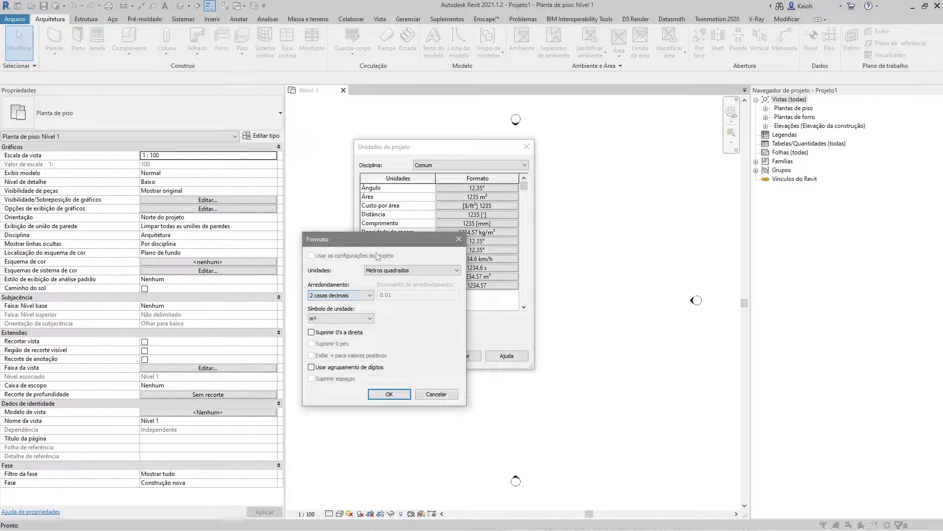
{"action": "left_click", "coordinate": [376, 395]}
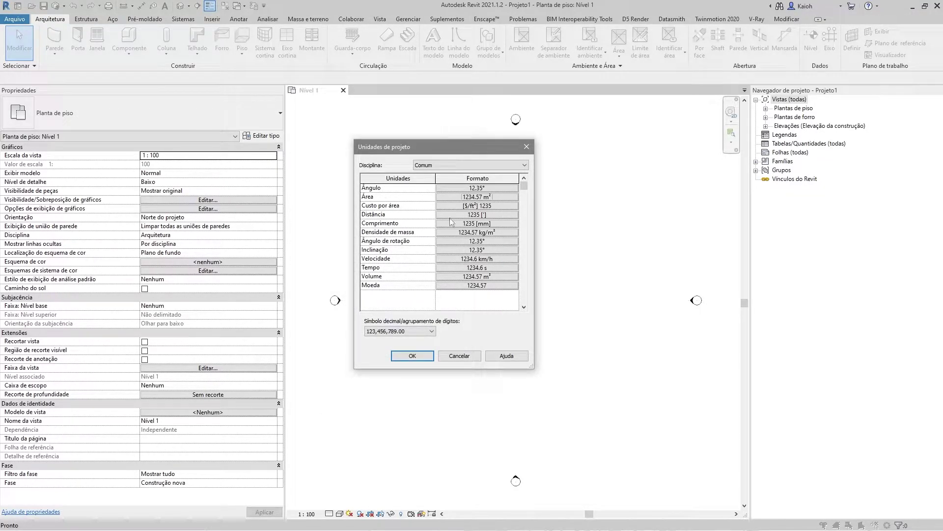
{"action": "left_click", "coordinate": [451, 223]}
{"action": "left_click", "coordinate": [413, 269]}
{"action": "left_click", "coordinate": [387, 304]}
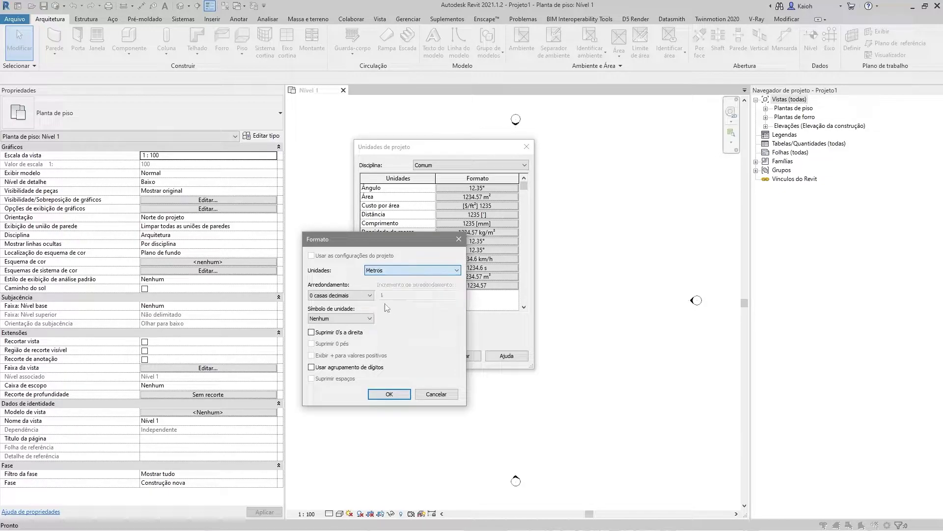
{"action": "left_click", "coordinate": [339, 336]}
{"action": "left_click", "coordinate": [382, 393]}
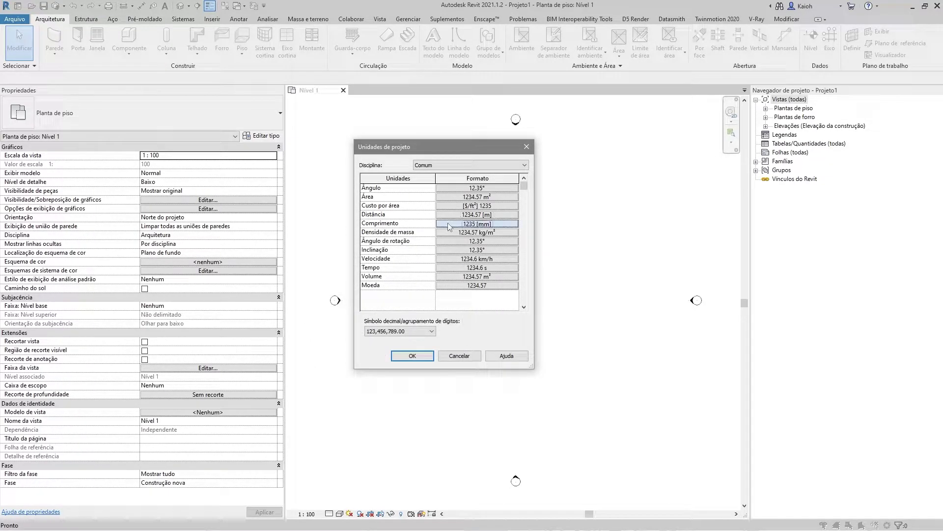
- Set length to metres with 2 decimal places and apply the project units
{"action": "left_click", "coordinate": [451, 224]}
{"action": "left_click", "coordinate": [413, 269]}
{"action": "left_click", "coordinate": [375, 305]}
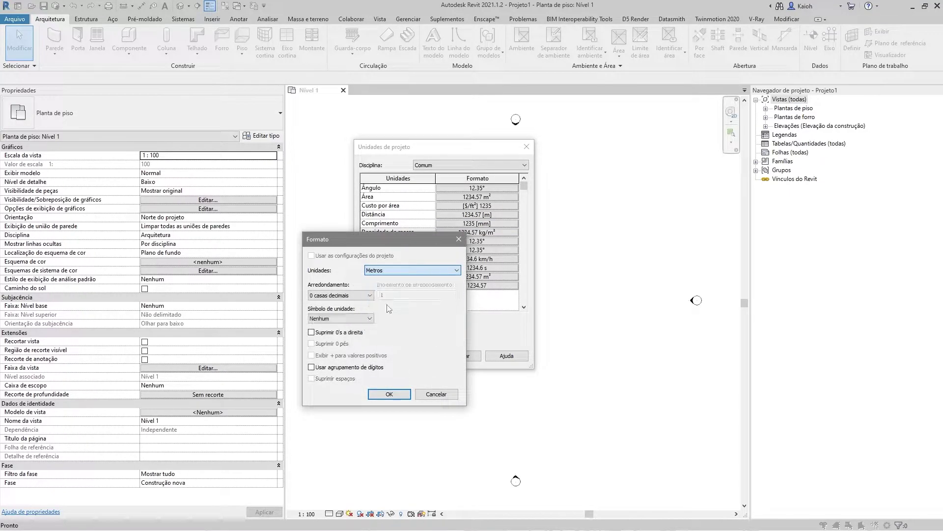
{"action": "left_click", "coordinate": [347, 337]}
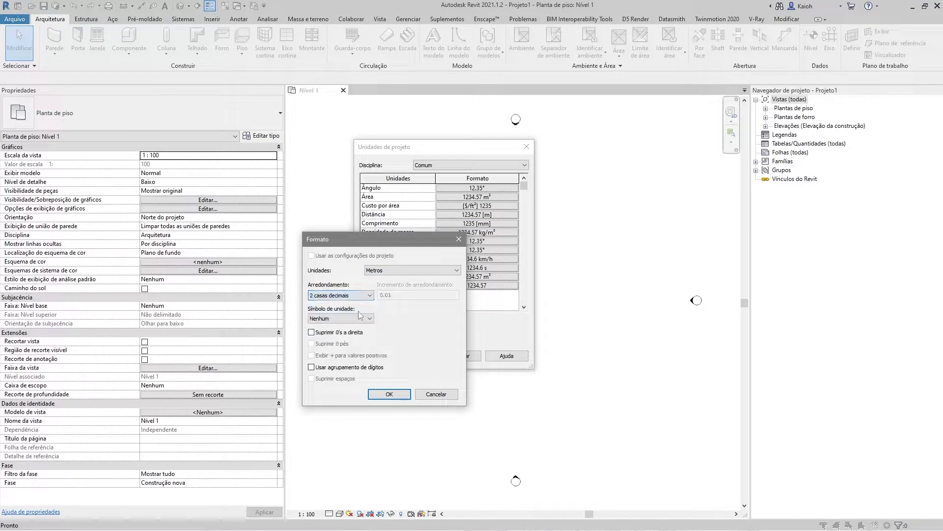
{"action": "left_click", "coordinate": [389, 394]}
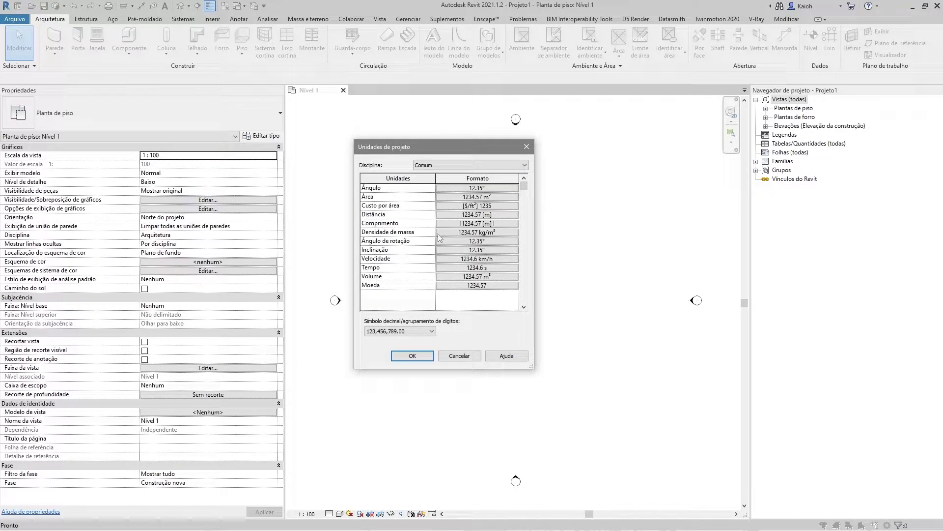
{"action": "left_click", "coordinate": [413, 356]}
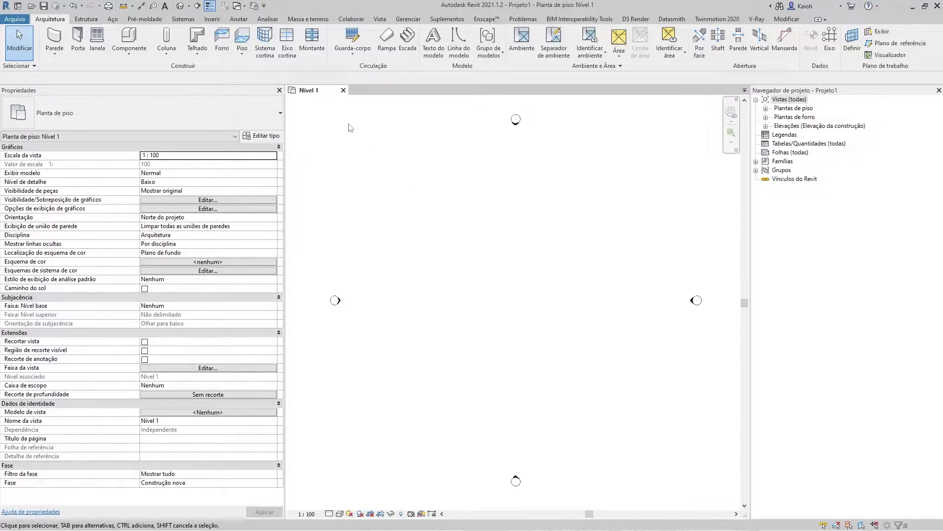
- Import Terreno.dwg in metres, positioned Auto - Centro para Centro, and dismiss the visibility warning
{"action": "left_click", "coordinate": [213, 20]}
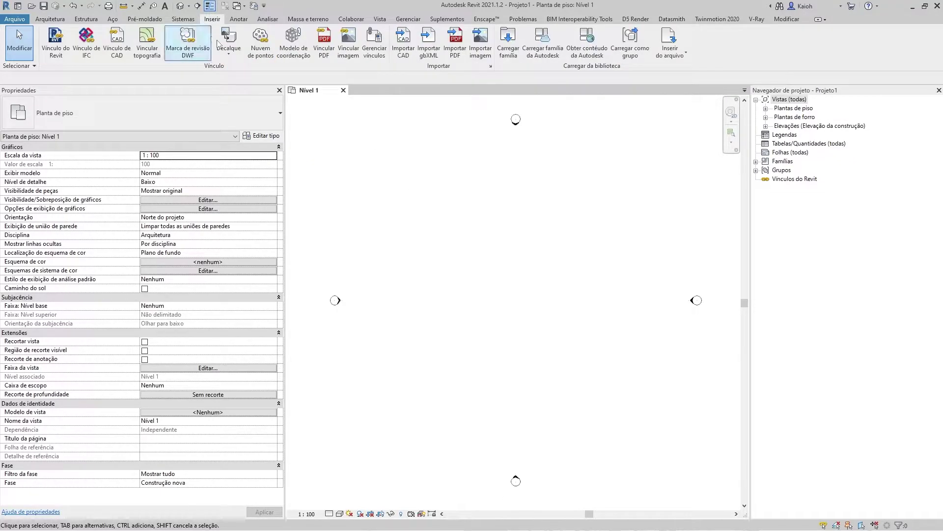
{"action": "left_click", "coordinate": [403, 45]}
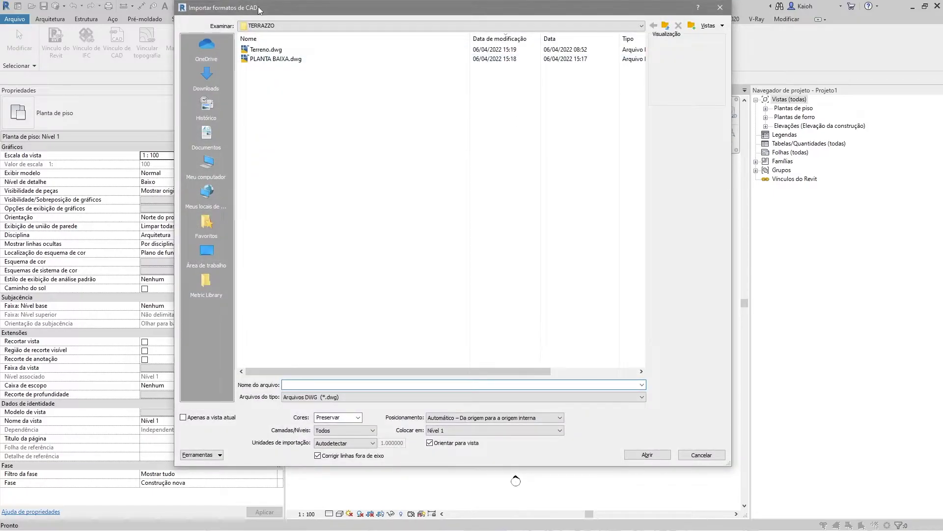
{"action": "left_click", "coordinate": [264, 49]}
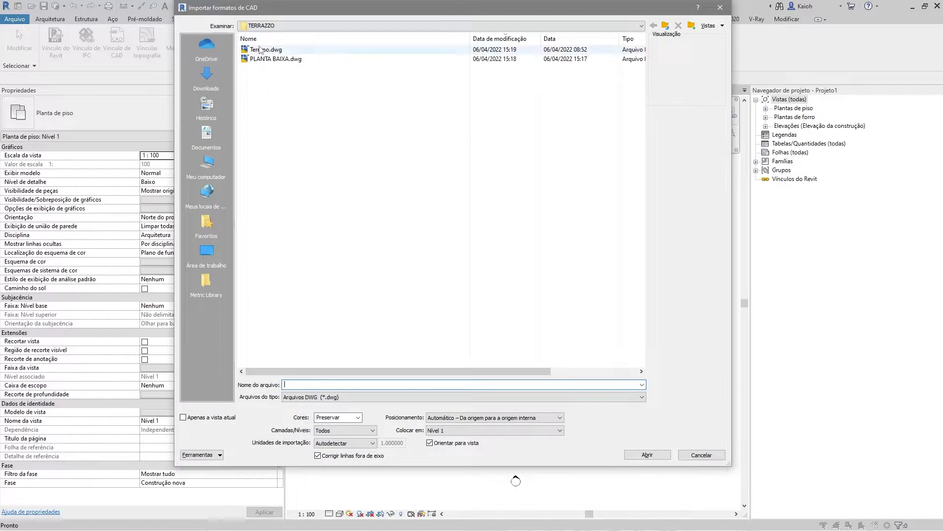
{"action": "left_click", "coordinate": [351, 442]}
{"action": "left_click", "coordinate": [346, 469]}
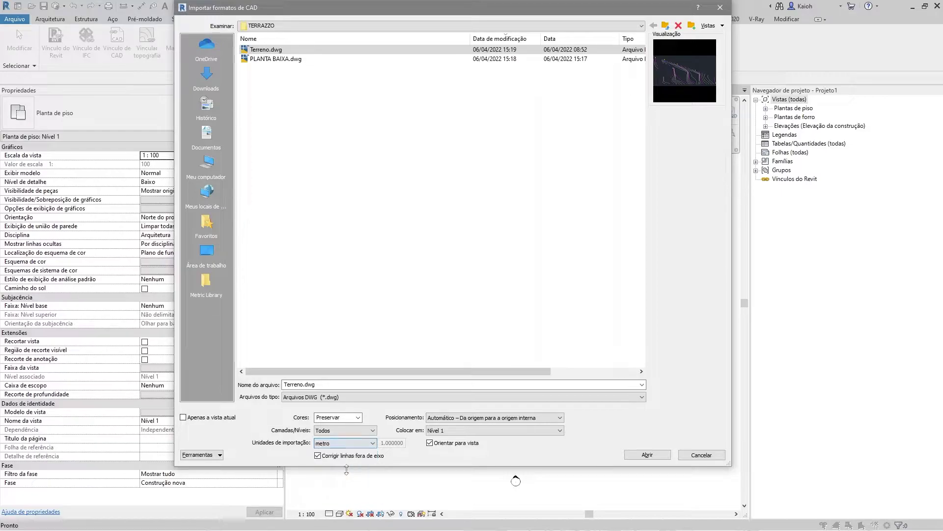
{"action": "left_click", "coordinate": [494, 417]}
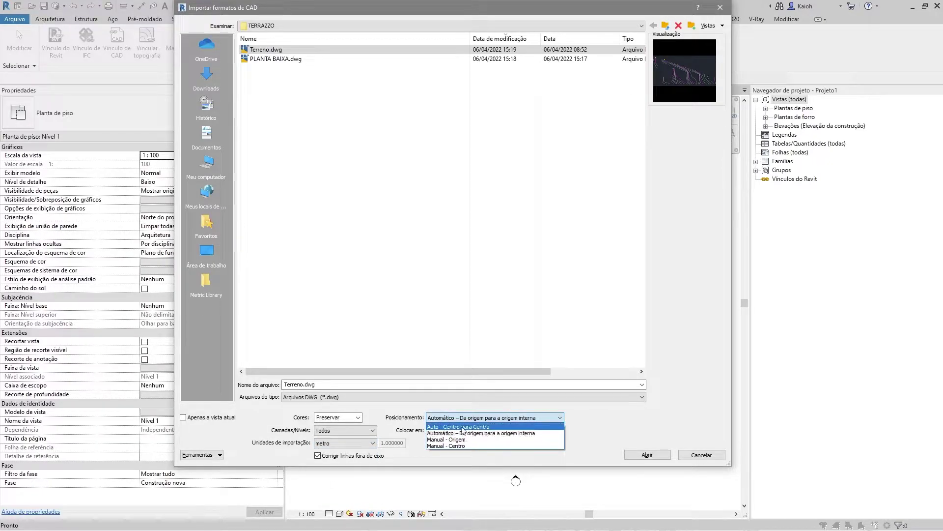
{"action": "left_click", "coordinate": [461, 427]}
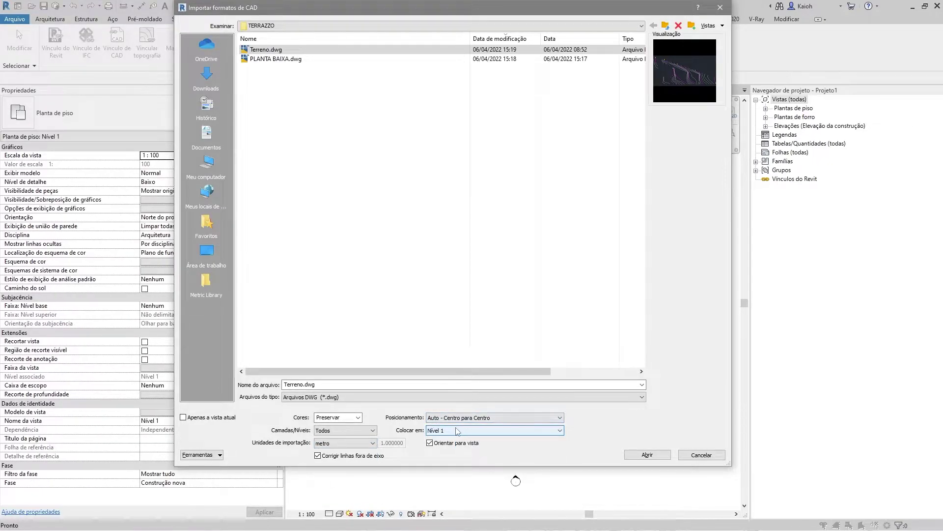
{"action": "left_click", "coordinate": [646, 455]}
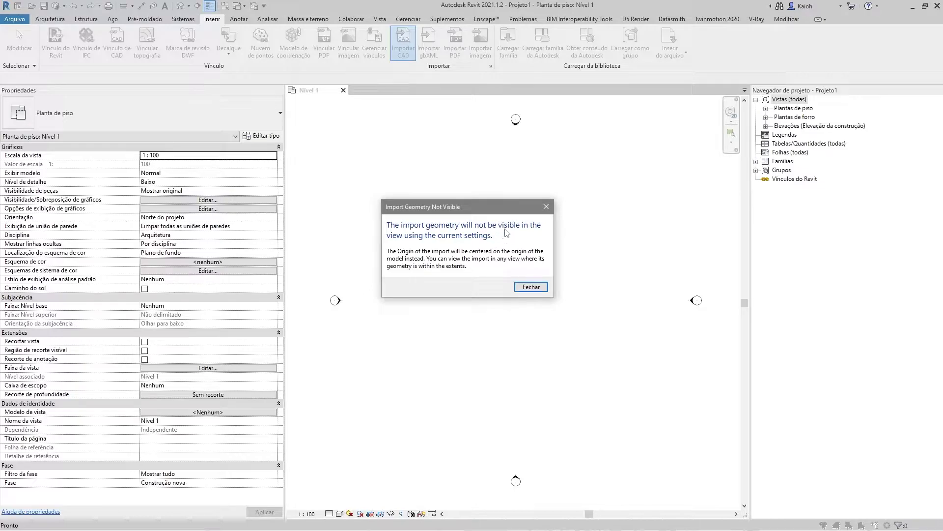
{"action": "left_click", "coordinate": [531, 287]}
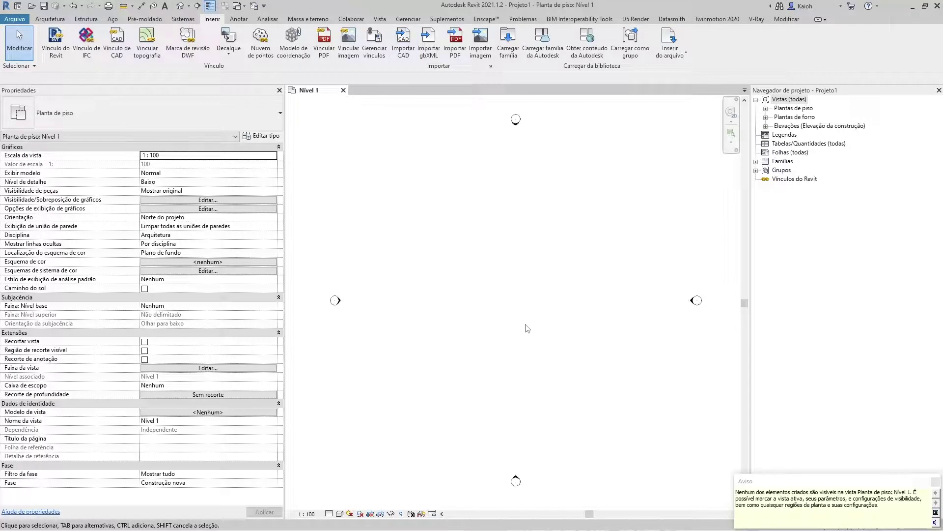
- Open the Terreno floor plan, then the Leste elevation to see the contours side-on
{"action": "left_click", "coordinate": [766, 109]}
{"action": "double_click", "coordinate": [794, 134]}
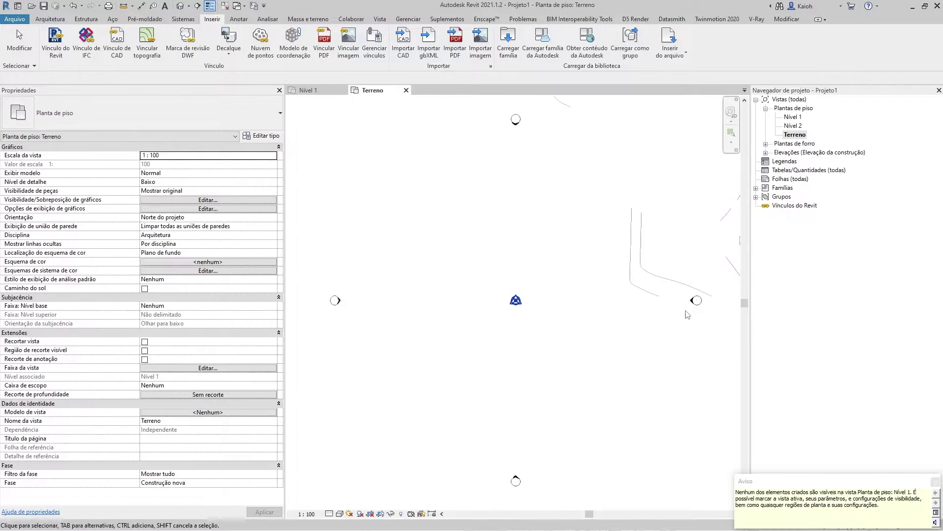
{"action": "scroll", "coordinate": [609, 248], "scroll_direction": "down", "scroll_amount": 5}
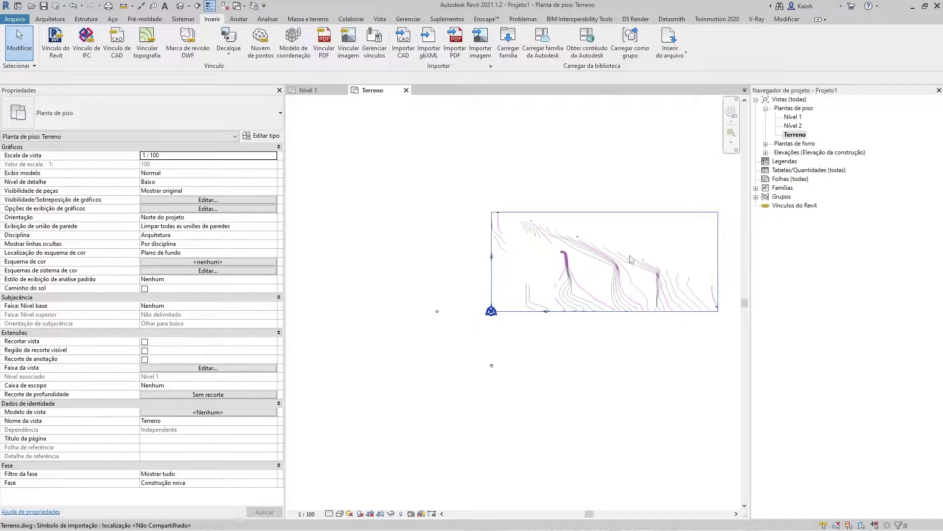
{"action": "left_click", "coordinate": [765, 152]}
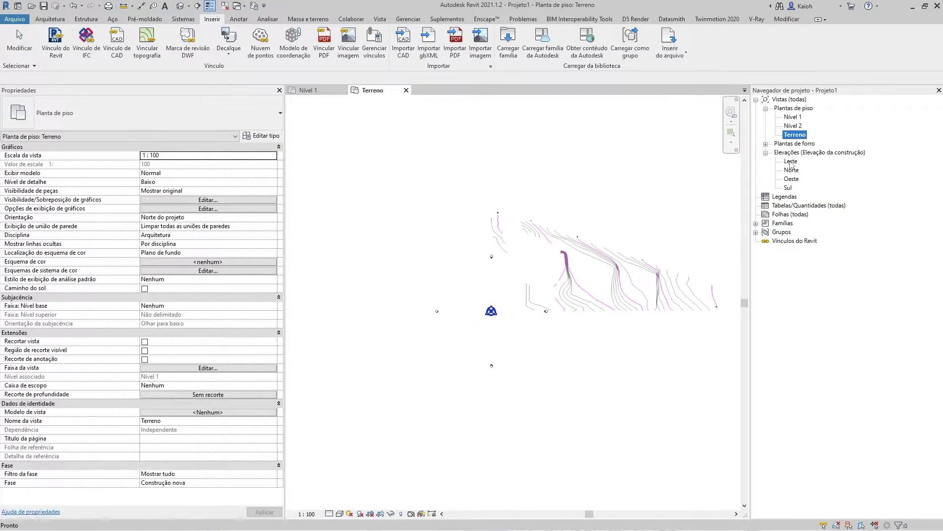
{"action": "double_click", "coordinate": [791, 162]}
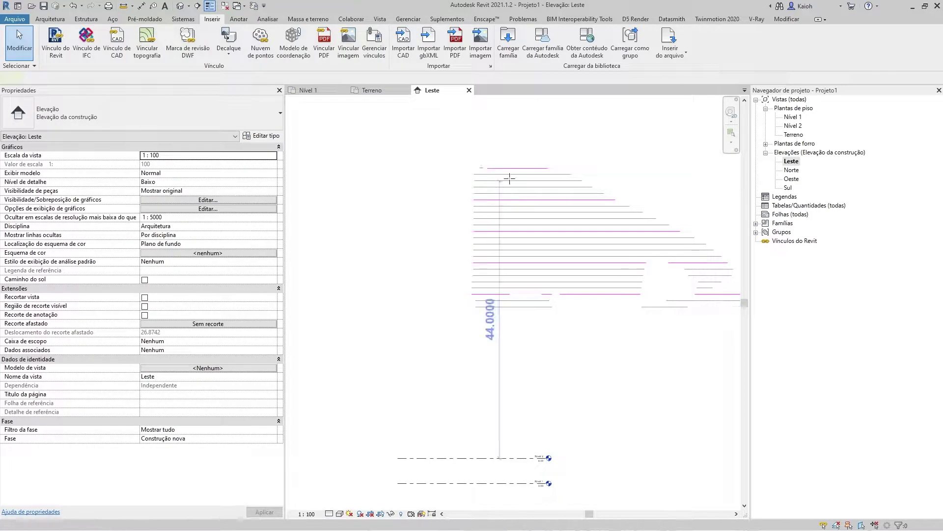
- Place a new level at 50 m above the terrain contours in the Leste elevation
{"action": "key", "text": "l"}
{"action": "key", "text": "l"}
{"action": "left_click", "coordinate": [605, 143]}
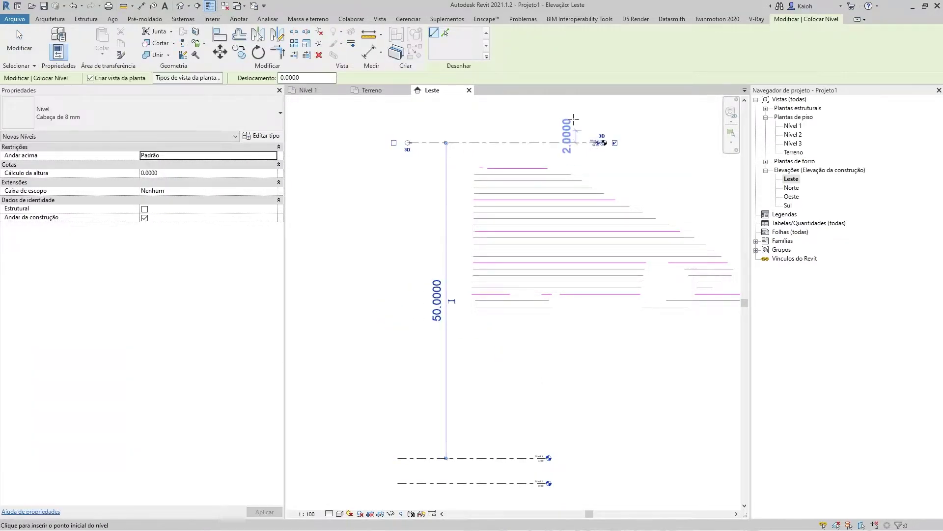
{"action": "middle_click_drag", "start_coordinate": [541, 155], "coordinate": [543, 198]}
{"action": "key", "text": "Escape"}
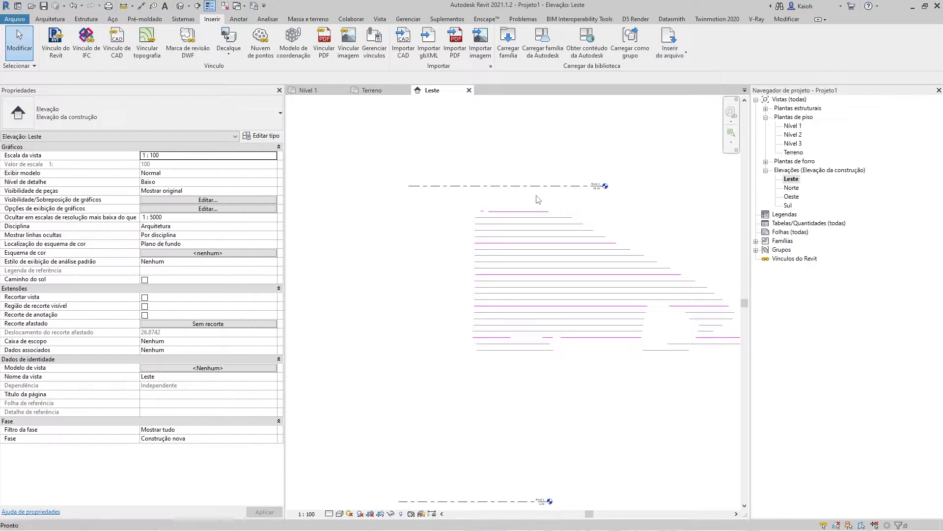
{"action": "key", "text": "a"}
{"action": "key", "text": "l"}
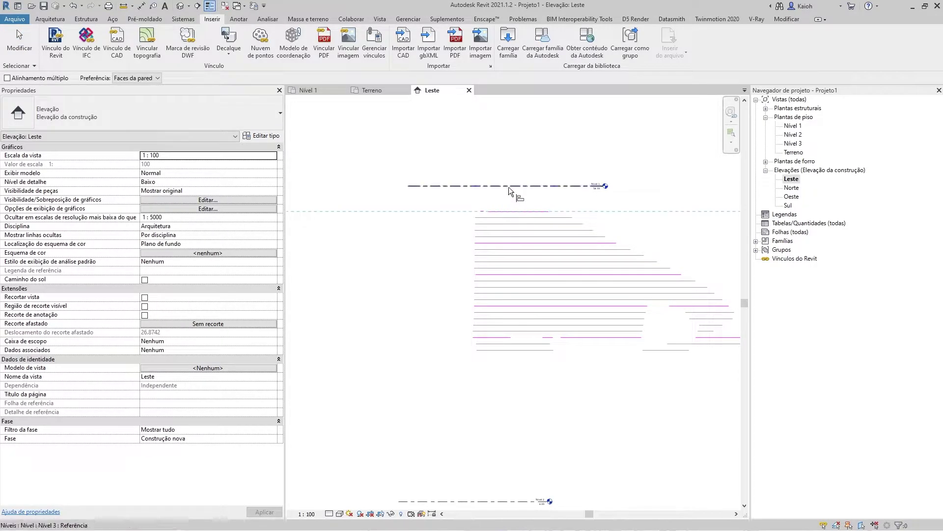
{"action": "left_click", "coordinate": [509, 186]}
{"action": "scroll", "coordinate": [540, 197], "scroll_direction": "up", "scroll_amount": 3}
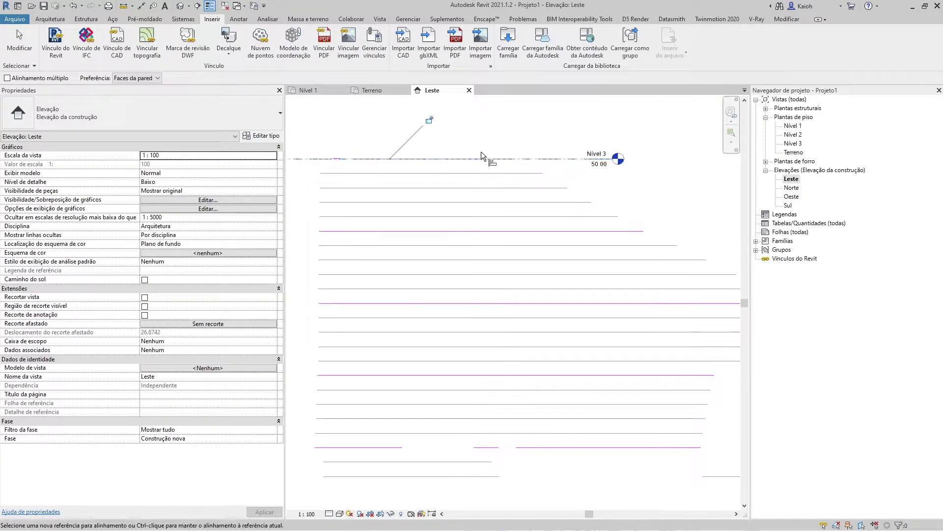
{"action": "scroll", "coordinate": [479, 162], "scroll_direction": "down", "scroll_amount": 2}
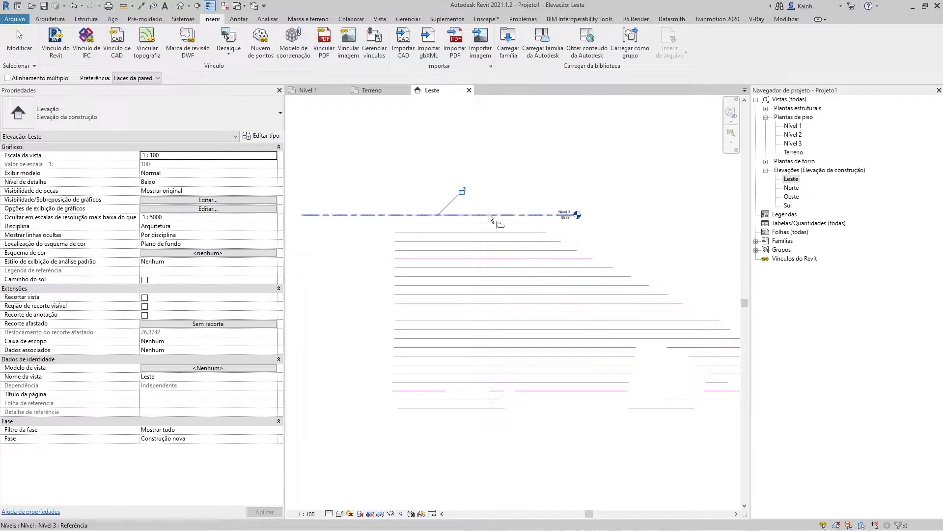
{"action": "middle_click_drag", "start_coordinate": [441, 203], "coordinate": [476, 226]}
{"action": "key", "text": "Escape"}
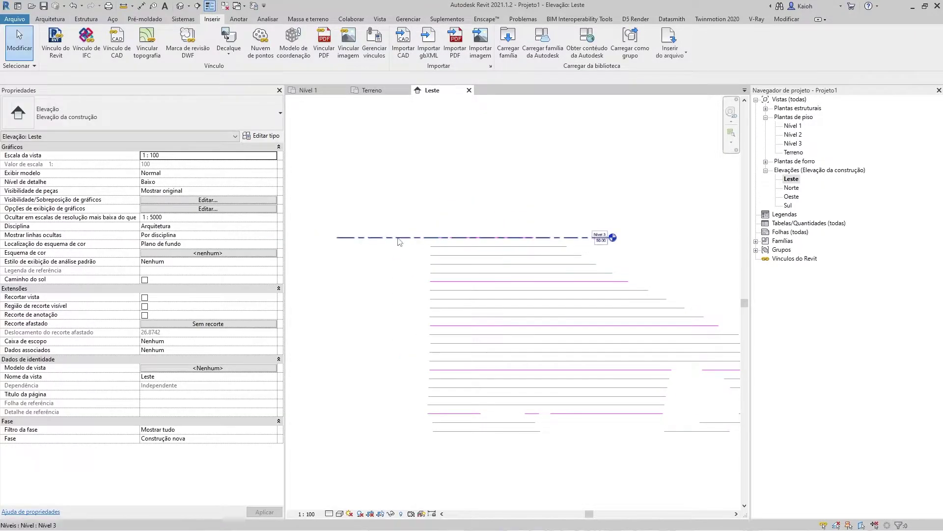
- Delete the Nível 3 level and its views, then return to the Terreno floor plan
{"action": "left_click", "coordinate": [481, 237]}
{"action": "key", "text": "Delete"}
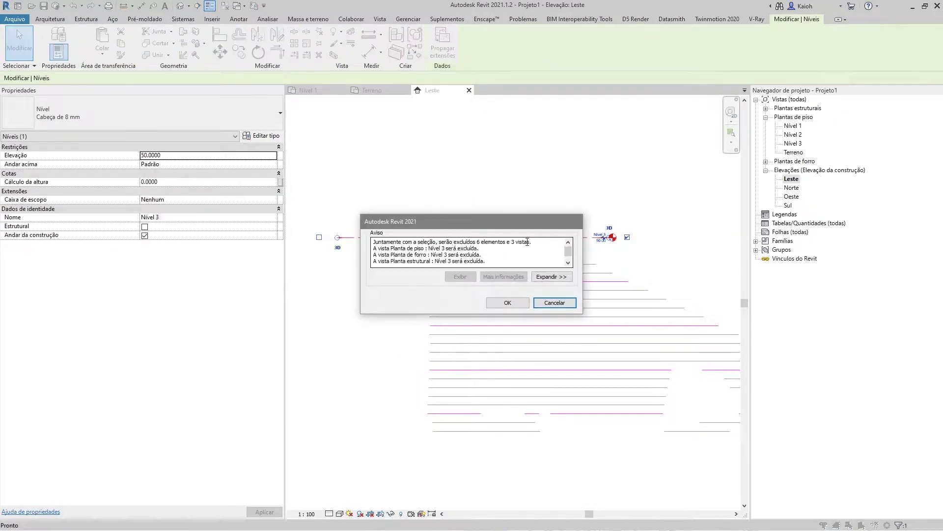
{"action": "left_click", "coordinate": [501, 307]}
{"action": "scroll", "coordinate": [516, 219], "scroll_direction": "down", "scroll_amount": 2}
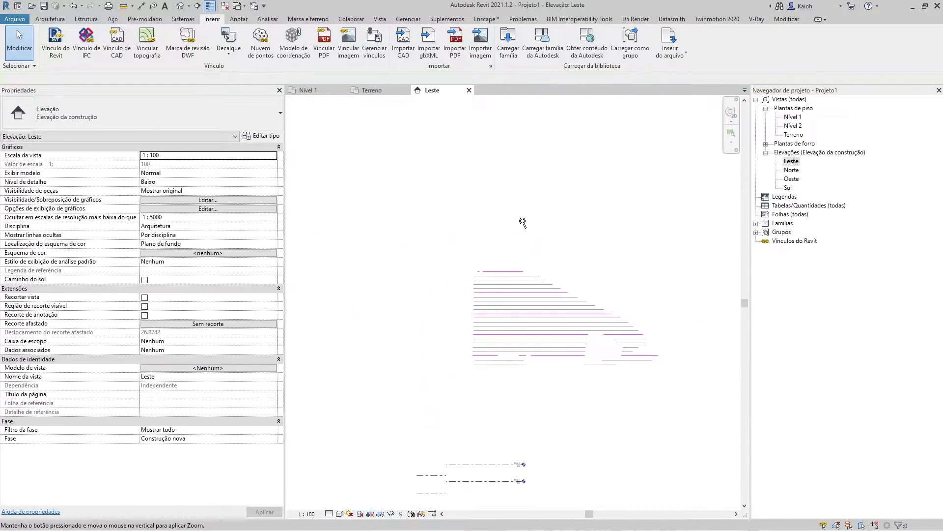
{"action": "scroll", "coordinate": [516, 220], "scroll_direction": "down", "scroll_amount": 1}
{"action": "double_click", "coordinate": [793, 134]}
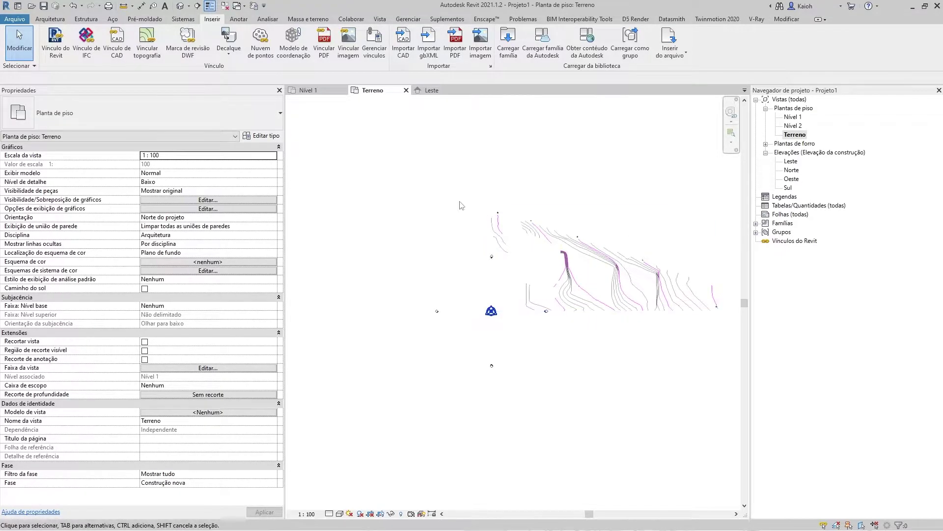
- Import PLANTA BAIXA.dwg into the Terreno view and select it over the contours
{"action": "left_click", "coordinate": [402, 49]}
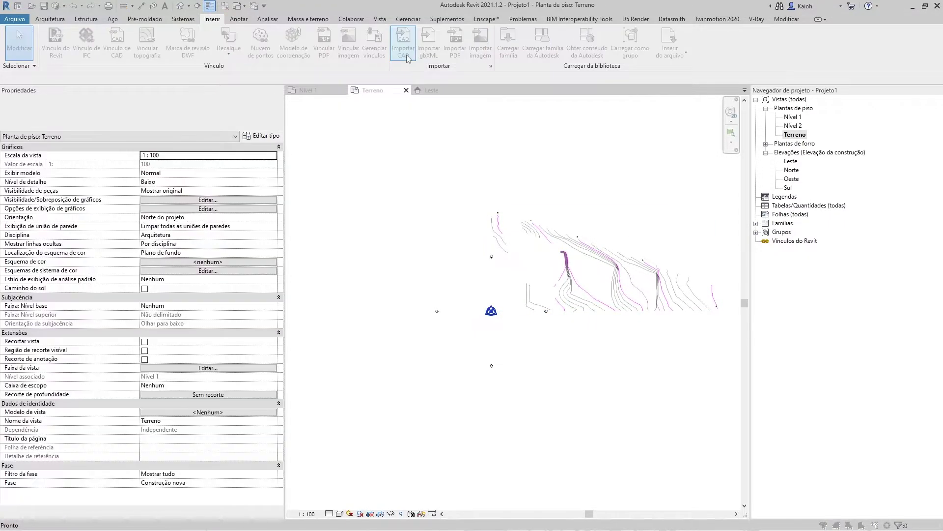
{"action": "left_click", "coordinate": [264, 59]}
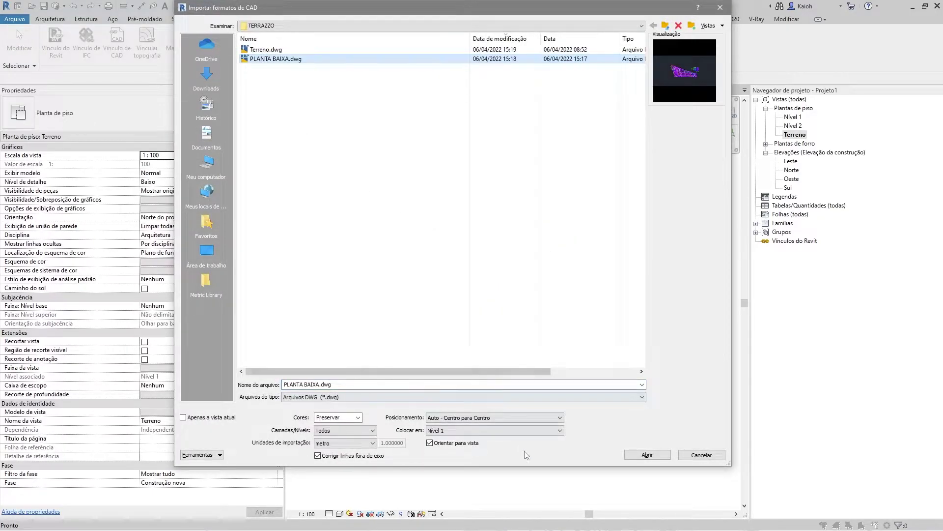
{"action": "left_click", "coordinate": [646, 454]}
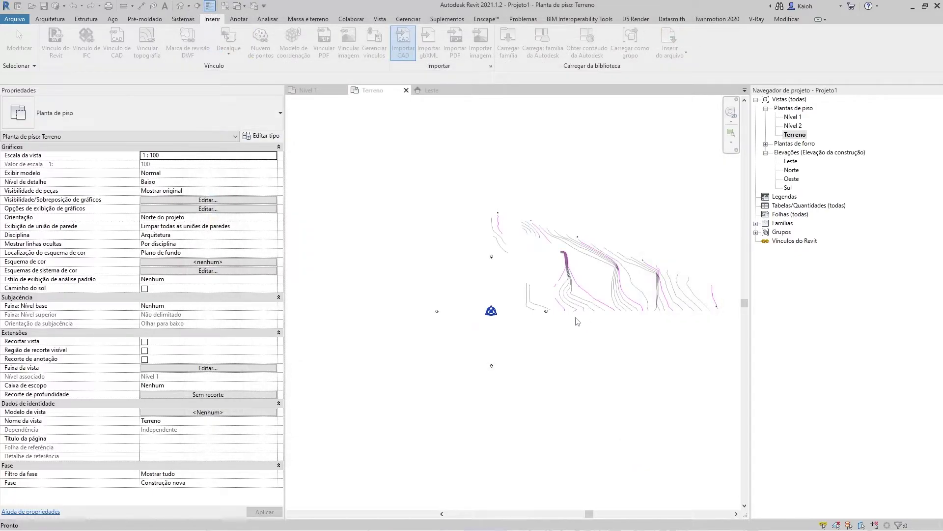
{"action": "scroll", "coordinate": [541, 235], "scroll_direction": "up", "scroll_amount": 1}
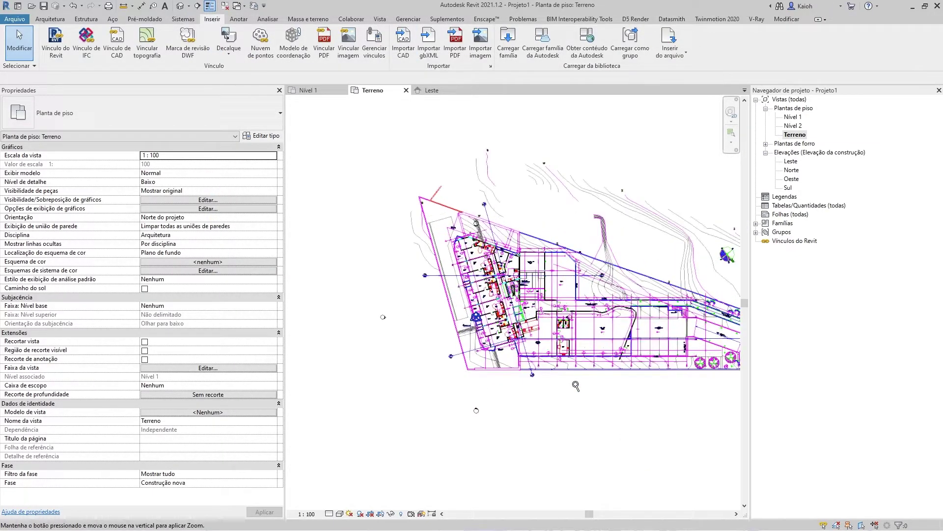
{"action": "scroll", "coordinate": [516, 246], "scroll_direction": "up", "scroll_amount": 1}
{"action": "scroll", "coordinate": [491, 261], "scroll_direction": "up", "scroll_amount": 1}
{"action": "scroll", "coordinate": [467, 277], "scroll_direction": "up", "scroll_amount": 1}
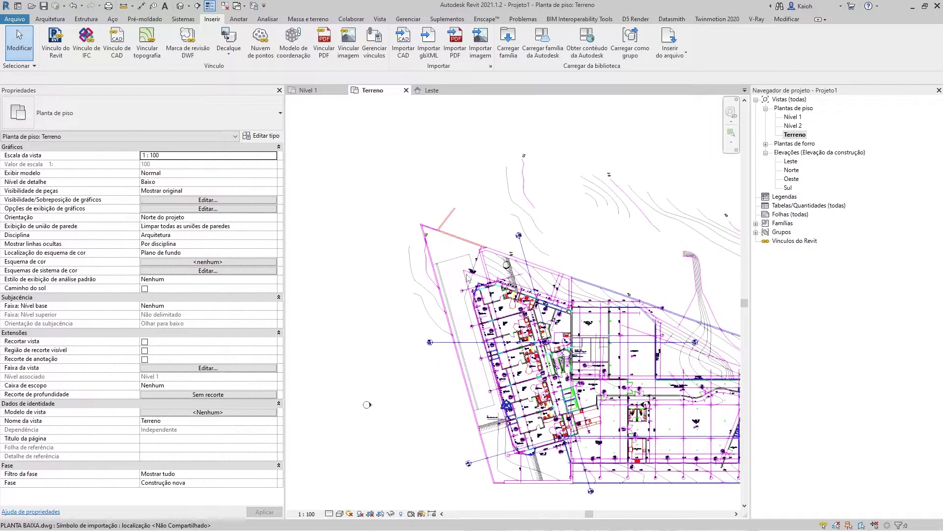
{"action": "left_click", "coordinate": [437, 275]}
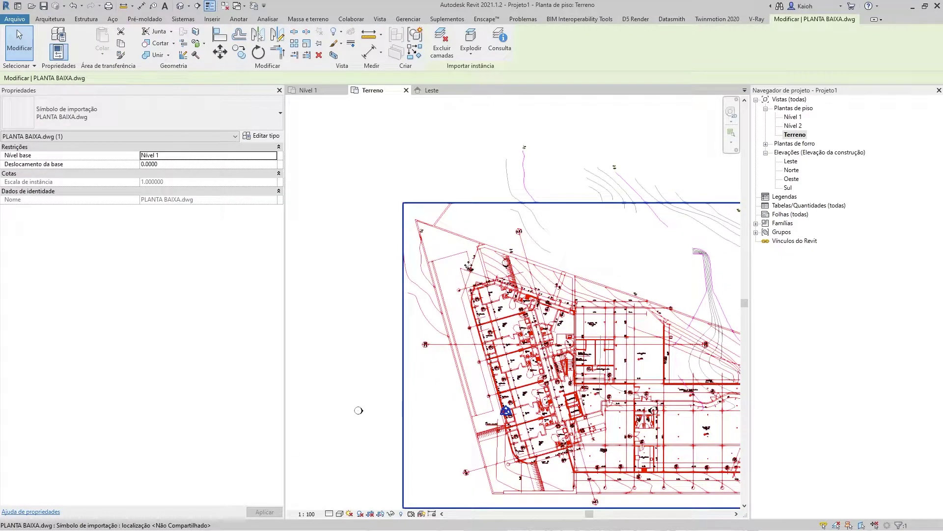
- Move PLANTA BAIXA.dwg about 11.94 units so its corner meets the matching terrain corner
{"action": "left_click_drag", "start_coordinate": [469, 266], "coordinate": [512, 172]}
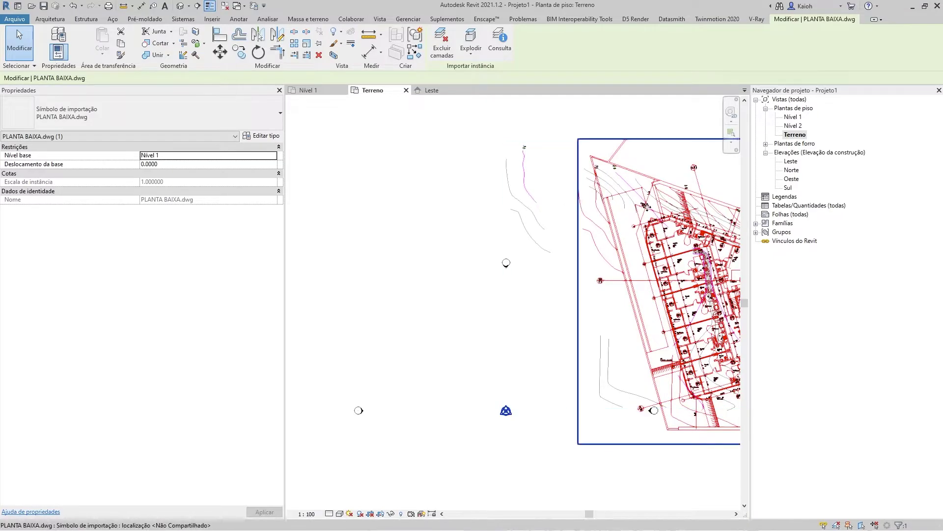
{"action": "middle_click_drag", "start_coordinate": [593, 183], "coordinate": [598, 247], "text": "ctrl"}
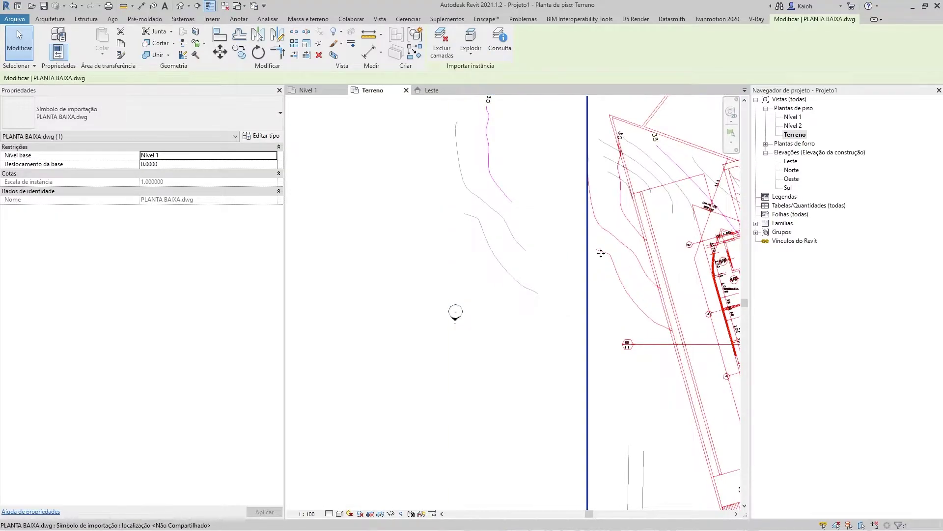
{"action": "left_click_drag", "start_coordinate": [592, 260], "coordinate": [578, 274]}
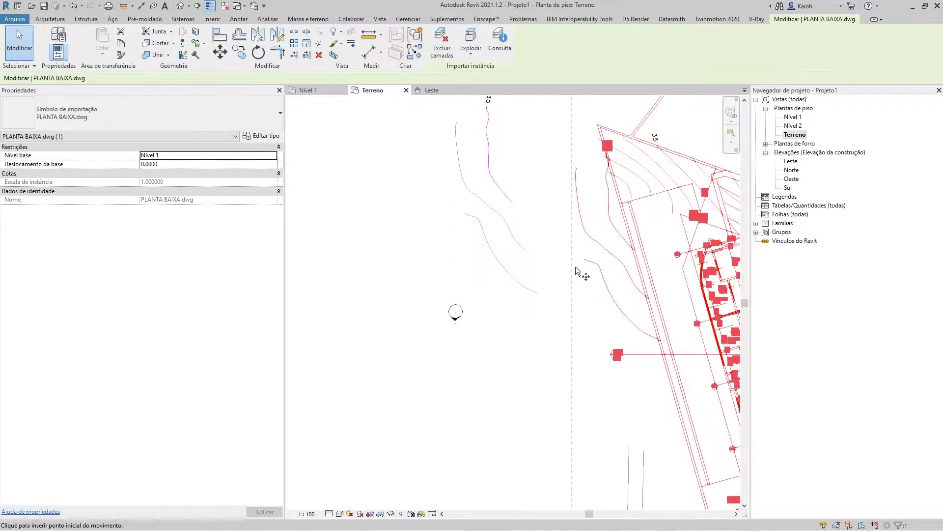
{"action": "key", "text": "m"}
{"action": "key", "text": "v"}
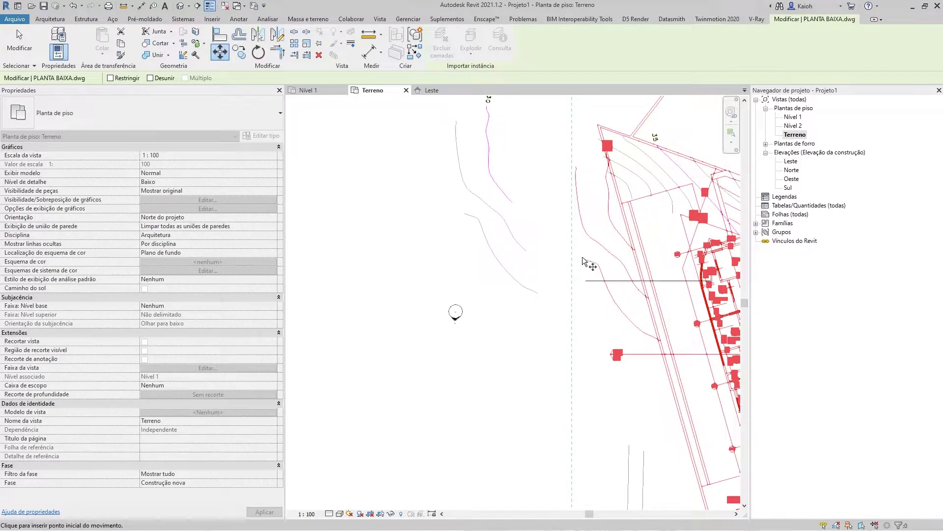
{"action": "left_click", "coordinate": [574, 279]}
{"action": "middle_click_drag", "start_coordinate": [496, 222], "coordinate": [556, 332]}
{"action": "scroll", "coordinate": [556, 331], "scroll_direction": "up", "scroll_amount": 1}
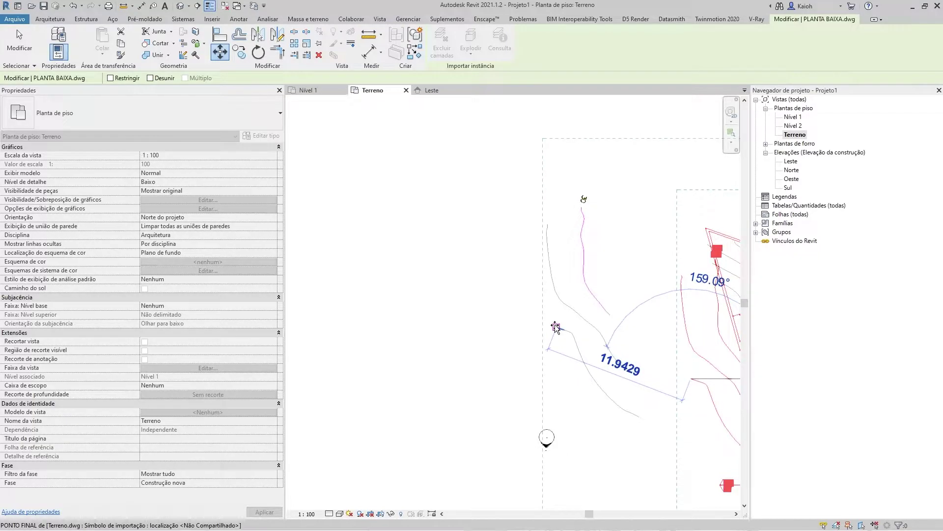
{"action": "left_click", "coordinate": [555, 327]}
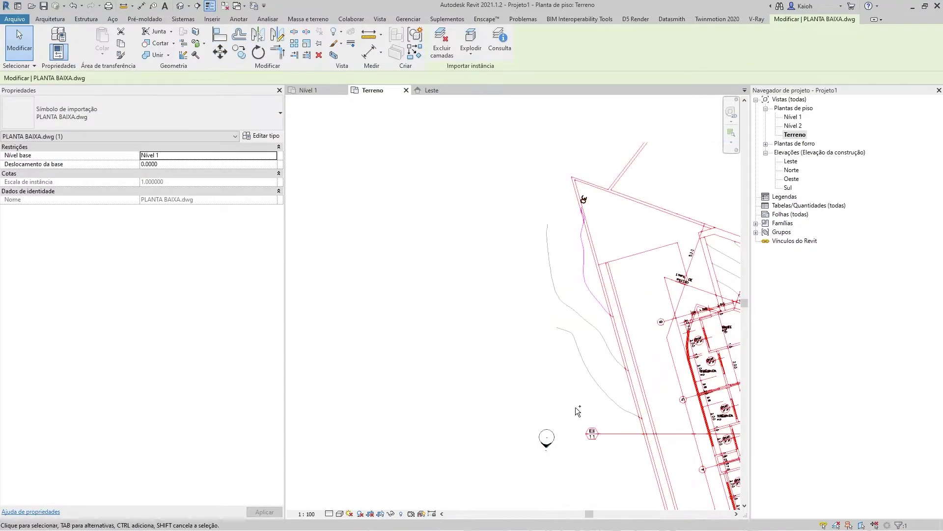
- Zoom and pan across the site to review the plan against the contours
{"action": "scroll", "coordinate": [577, 410], "scroll_direction": "down", "scroll_amount": 3}
{"action": "scroll", "coordinate": [401, 212], "scroll_direction": "down", "scroll_amount": 2}
{"action": "scroll", "coordinate": [461, 312], "scroll_direction": "up", "scroll_amount": 1}
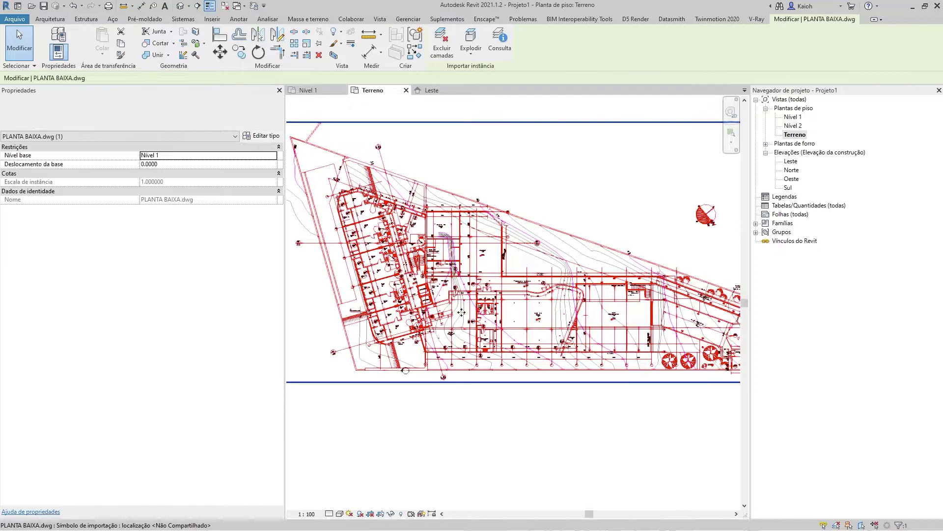
{"action": "scroll", "coordinate": [584, 272], "scroll_direction": "down", "scroll_amount": 2}
{"action": "scroll", "coordinate": [583, 272], "scroll_direction": "down", "scroll_amount": 3}
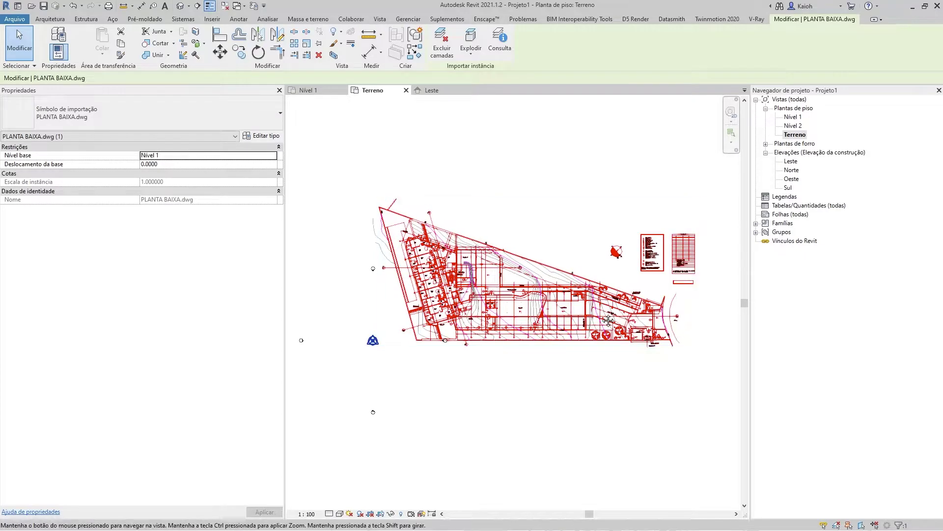
{"action": "middle_click_drag", "start_coordinate": [674, 339], "coordinate": [583, 319]}
{"action": "scroll", "coordinate": [540, 334], "scroll_direction": "up", "scroll_amount": 2}
{"action": "scroll", "coordinate": [547, 350], "scroll_direction": "up", "scroll_amount": 1}
{"action": "scroll", "coordinate": [545, 352], "scroll_direction": "up", "scroll_amount": 2}
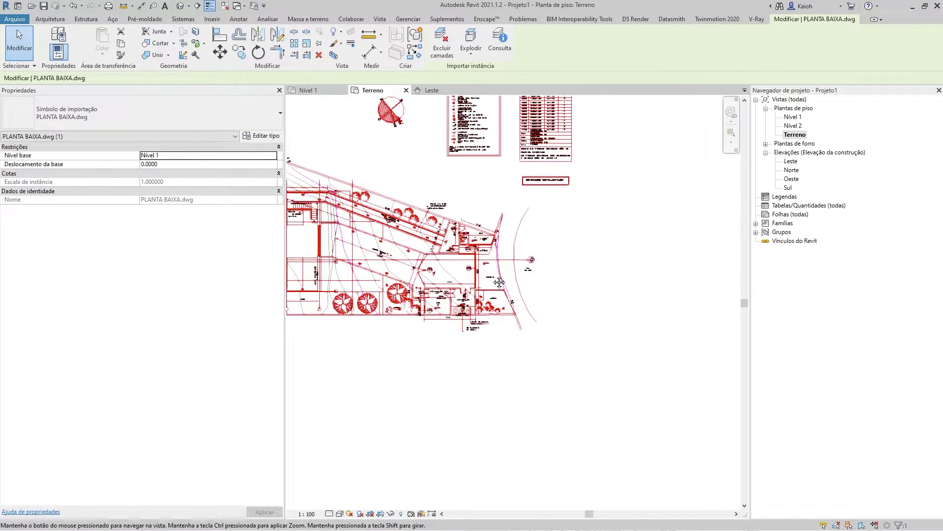
{"action": "scroll", "coordinate": [535, 358], "scroll_direction": "up", "scroll_amount": 2}
{"action": "scroll", "coordinate": [521, 366], "scroll_direction": "up", "scroll_amount": 3}
{"action": "scroll", "coordinate": [502, 376], "scroll_direction": "up", "scroll_amount": 2}
{"action": "scroll", "coordinate": [502, 374], "scroll_direction": "up", "scroll_amount": 1}
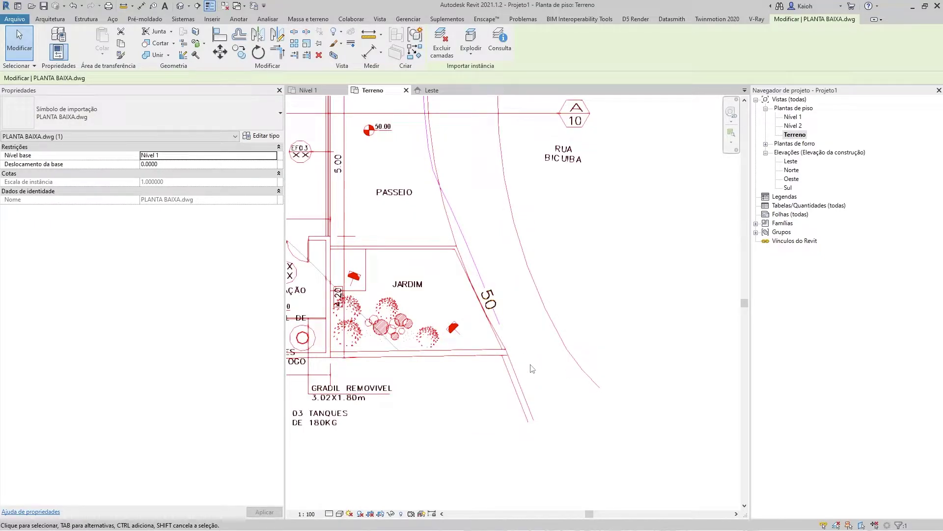
{"action": "scroll", "coordinate": [516, 417], "scroll_direction": "down", "scroll_amount": 2}
{"action": "scroll", "coordinate": [506, 369], "scroll_direction": "down", "scroll_amount": 2}
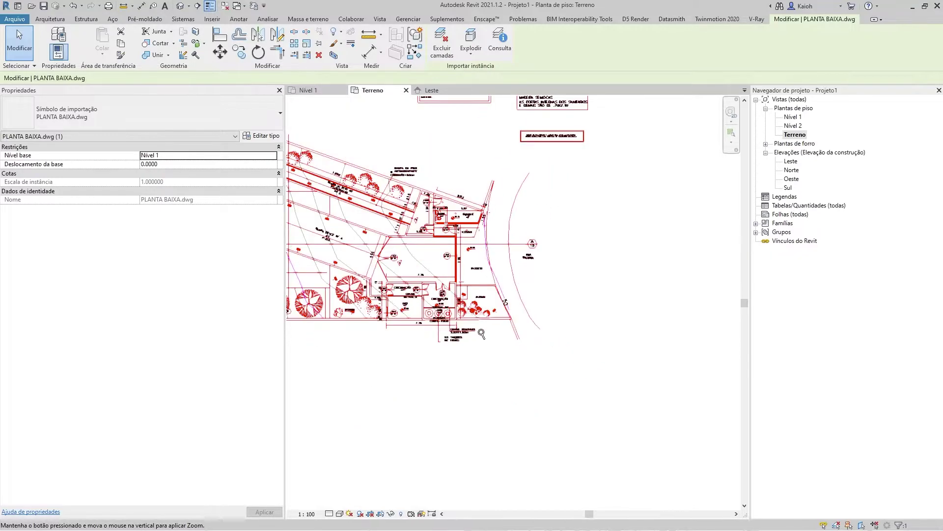
{"action": "scroll", "coordinate": [494, 309], "scroll_direction": "down", "scroll_amount": 2}
{"action": "scroll", "coordinate": [484, 261], "scroll_direction": "down", "scroll_amount": 2}
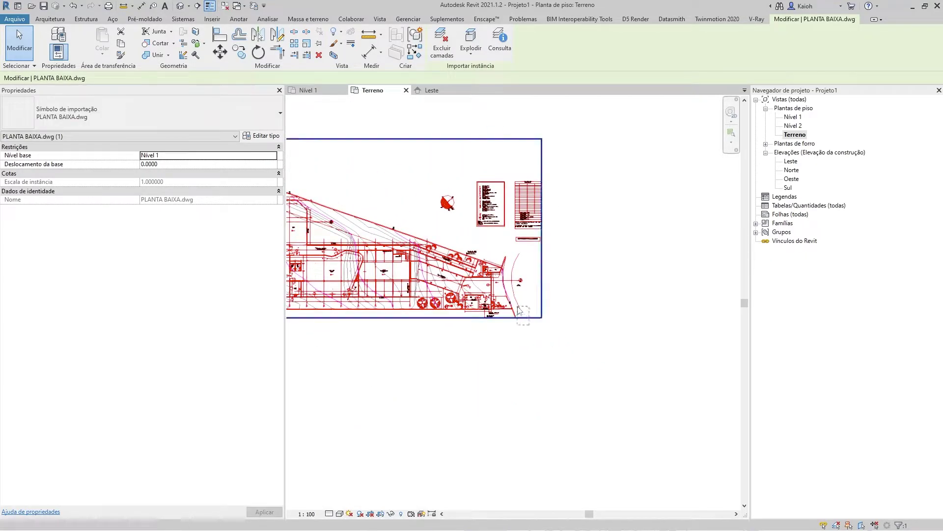
- Select both imported drawings, confirming the selection list contains both
{"action": "left_click", "coordinate": [496, 290], "text": "ctrl"}
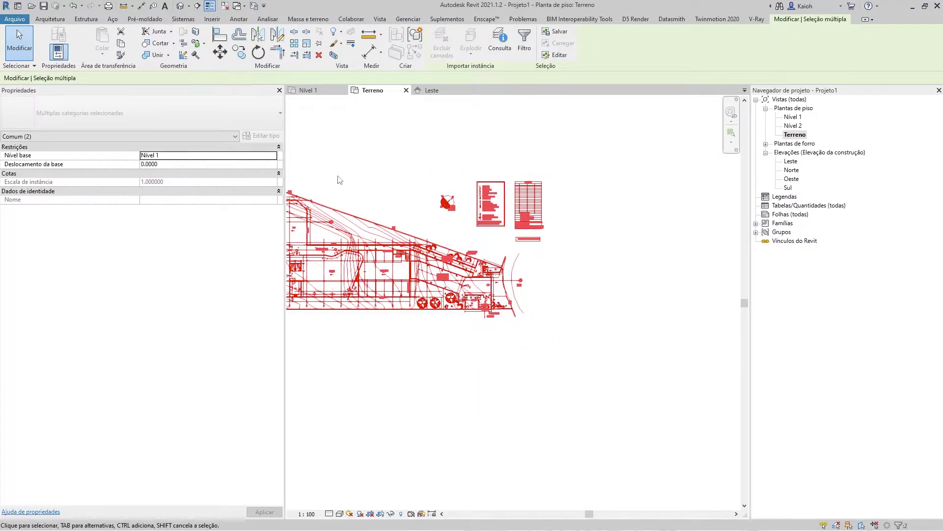
{"action": "left_click", "coordinate": [230, 136]}
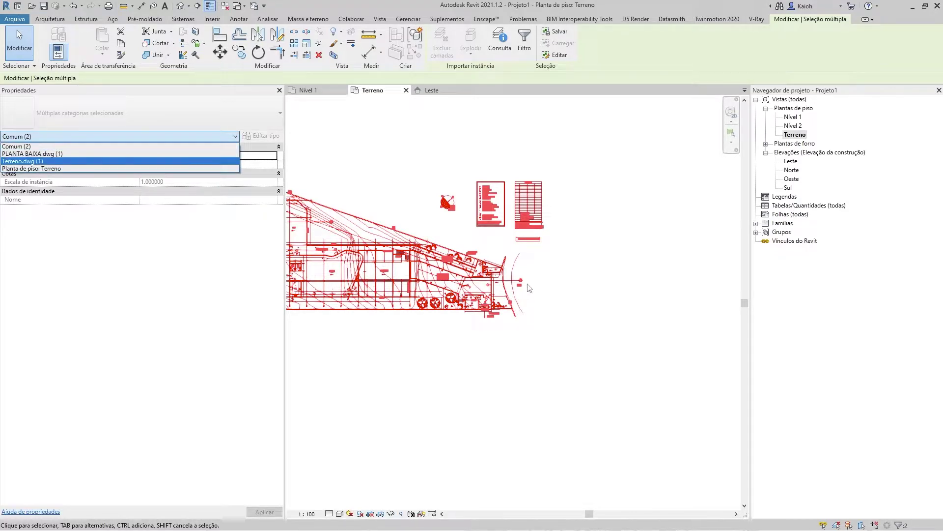
{"action": "left_click", "coordinate": [514, 465]}
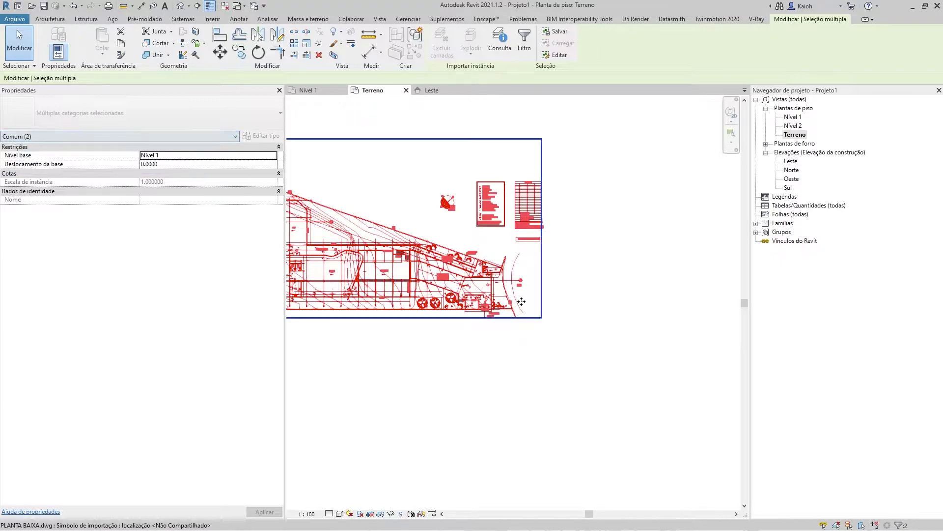
{"action": "scroll", "coordinate": [517, 418], "scroll_direction": "up", "scroll_amount": 2}
{"action": "scroll", "coordinate": [518, 389], "scroll_direction": "up", "scroll_amount": 2}
{"action": "scroll", "coordinate": [519, 371], "scroll_direction": "up", "scroll_amount": 2}
{"action": "scroll", "coordinate": [515, 302], "scroll_direction": "up", "scroll_amount": 1}
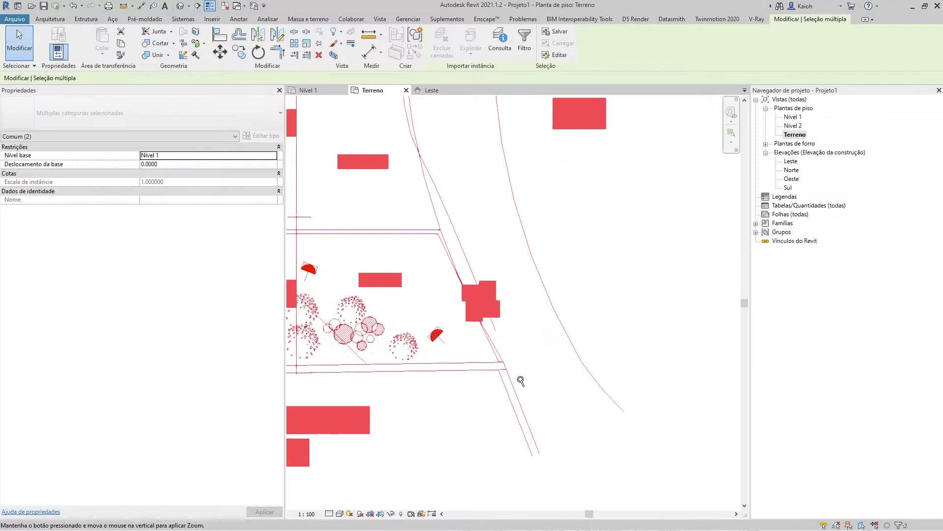
{"action": "scroll", "coordinate": [515, 302], "scroll_direction": "up", "scroll_amount": 1}
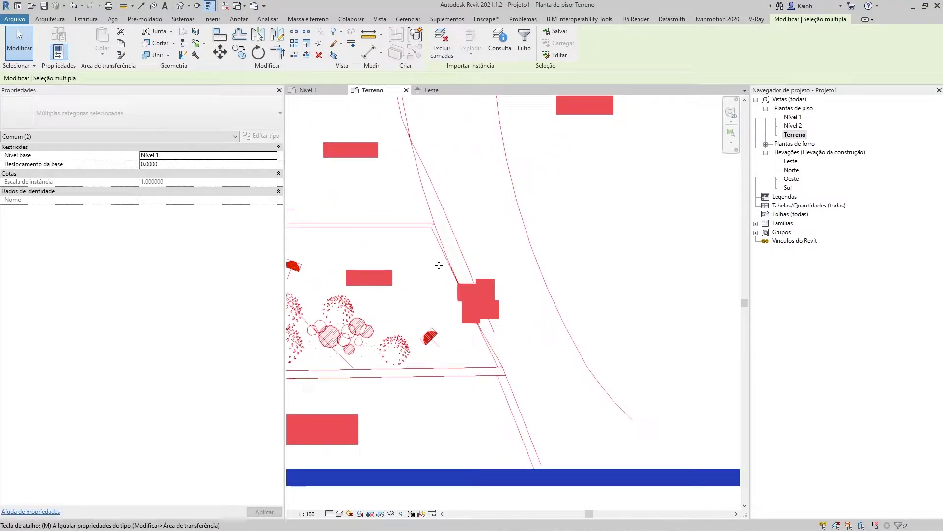
- Move both drawings together from the street corner to a point near the project base point
{"action": "key", "text": "m"}
{"action": "key", "text": "v"}
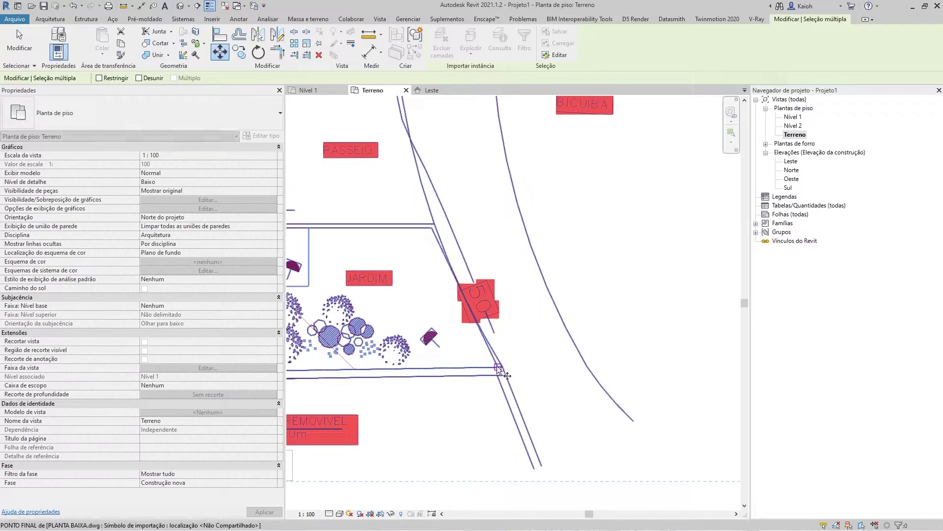
{"action": "left_click", "coordinate": [498, 367]}
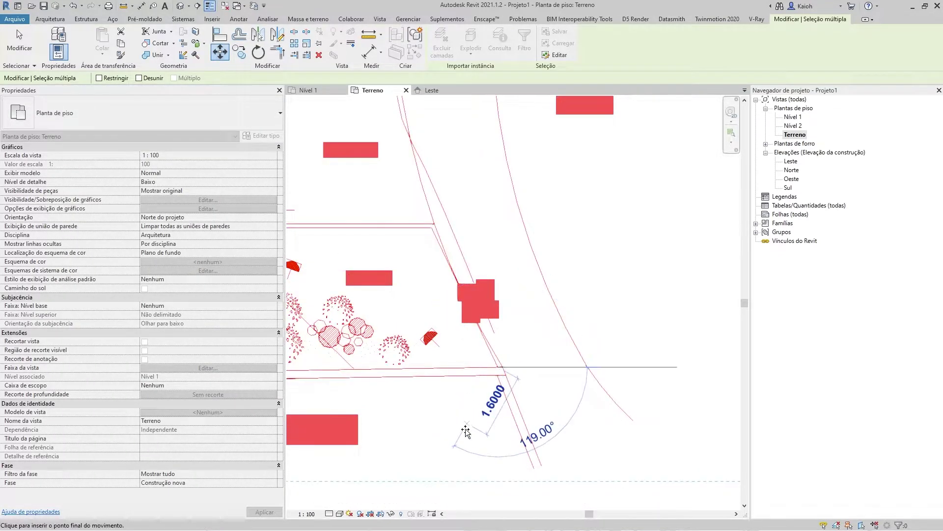
{"action": "scroll", "coordinate": [511, 339], "scroll_direction": "down", "scroll_amount": 2}
{"action": "scroll", "coordinate": [511, 339], "scroll_direction": "down", "scroll_amount": 2}
{"action": "scroll", "coordinate": [367, 328], "scroll_direction": "up", "scroll_amount": 2}
{"action": "scroll", "coordinate": [408, 397], "scroll_direction": "up", "scroll_amount": 2}
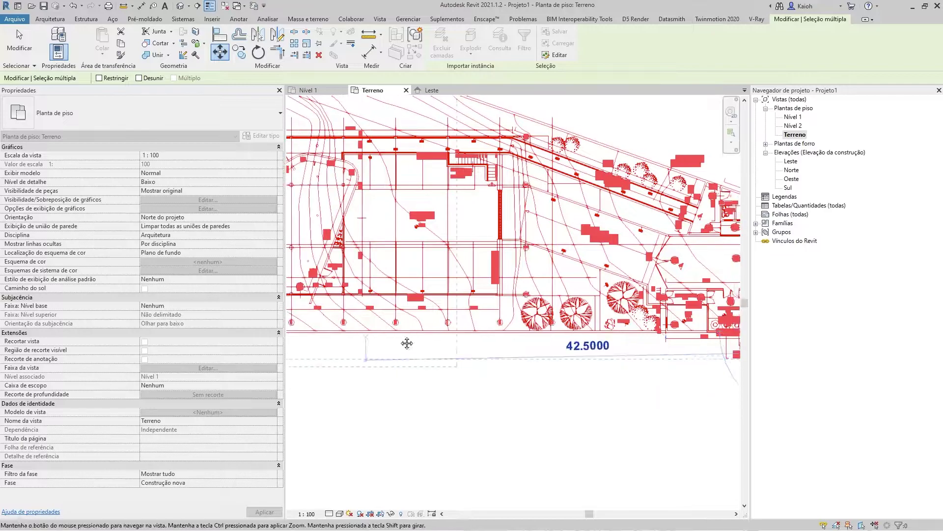
{"action": "scroll", "coordinate": [640, 388], "scroll_direction": "up", "scroll_amount": 2}
{"action": "scroll", "coordinate": [597, 318], "scroll_direction": "up", "scroll_amount": 1}
{"action": "mouse_move", "coordinate": [597, 318]}
{"action": "middle_mouse_down"}
{"action": "mouse_move", "coordinate": [352, 248]}
{"action": "mouse_move", "coordinate": [536, 286]}
{"action": "mouse_move", "coordinate": [505, 312]}
{"action": "middle_mouse_up"}
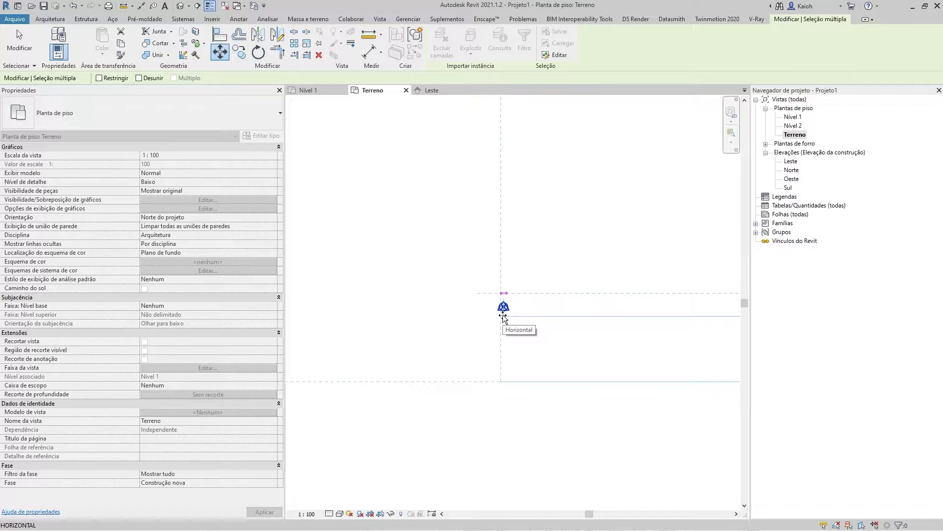
{"action": "key", "text": "s"}
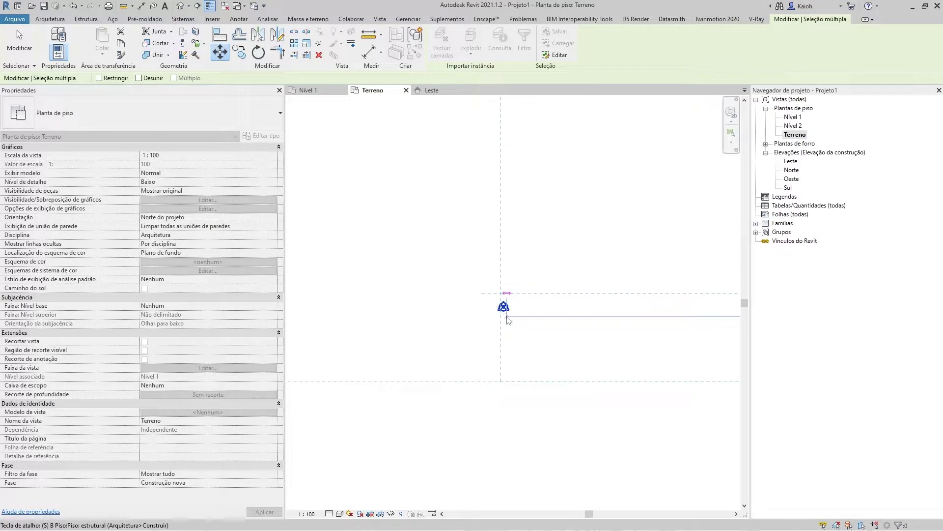
{"action": "left_click", "coordinate": [505, 311]}
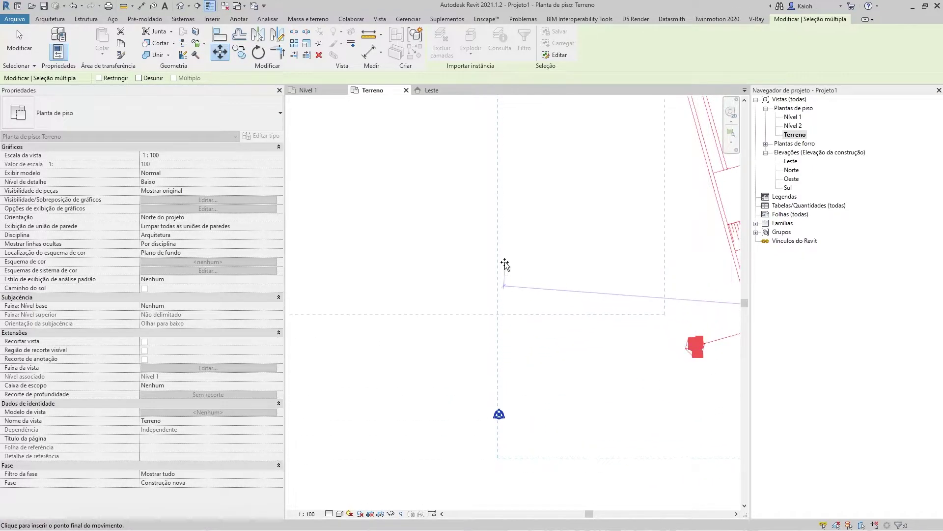
{"action": "left_click", "coordinate": [570, 268]}
- Undo the joint move and select only the PLANTA BAIXA drawing
{"action": "key", "text": "ctrl+z"}
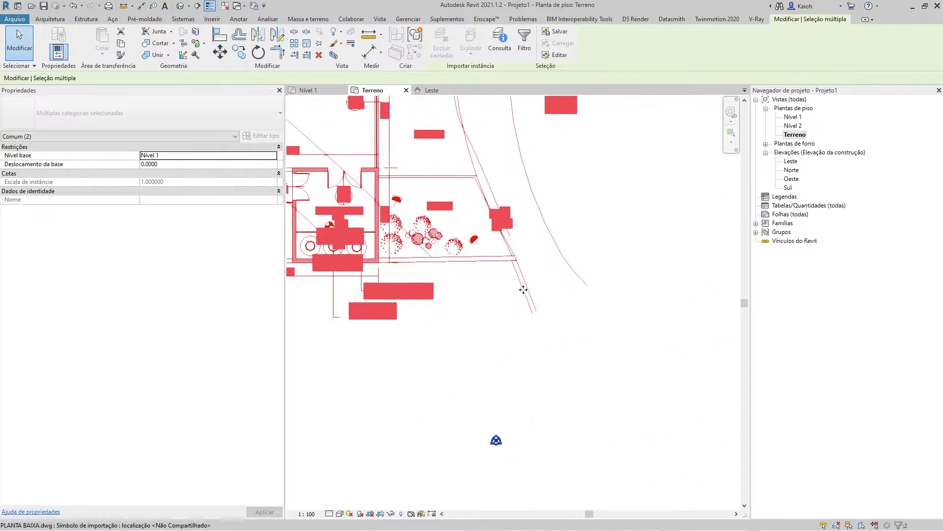
{"action": "key", "text": "Escape"}
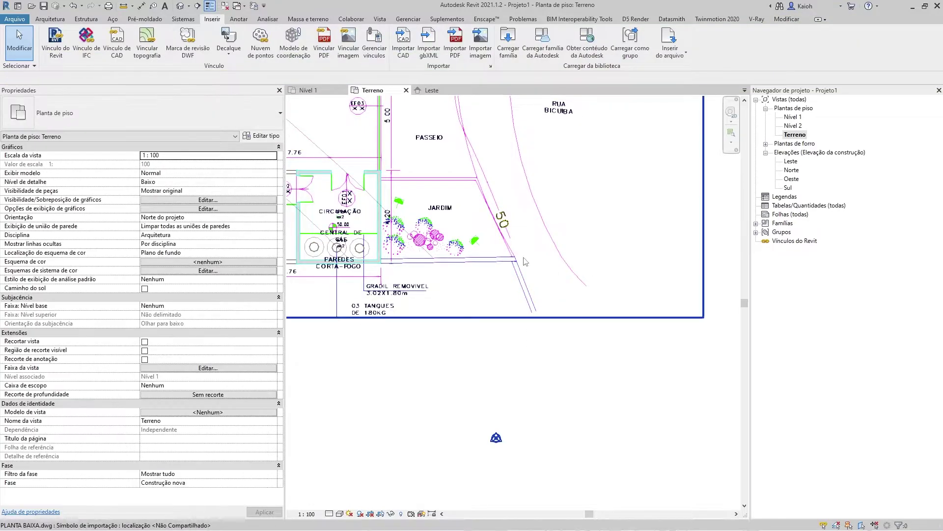
{"action": "left_click", "coordinate": [487, 263]}
{"action": "mouse_move", "coordinate": [498, 272]}
{"action": "left_mouse_down"}
{"action": "mouse_move", "coordinate": [509, 317]}
{"action": "mouse_move", "coordinate": [482, 321]}
{"action": "left_mouse_up"}
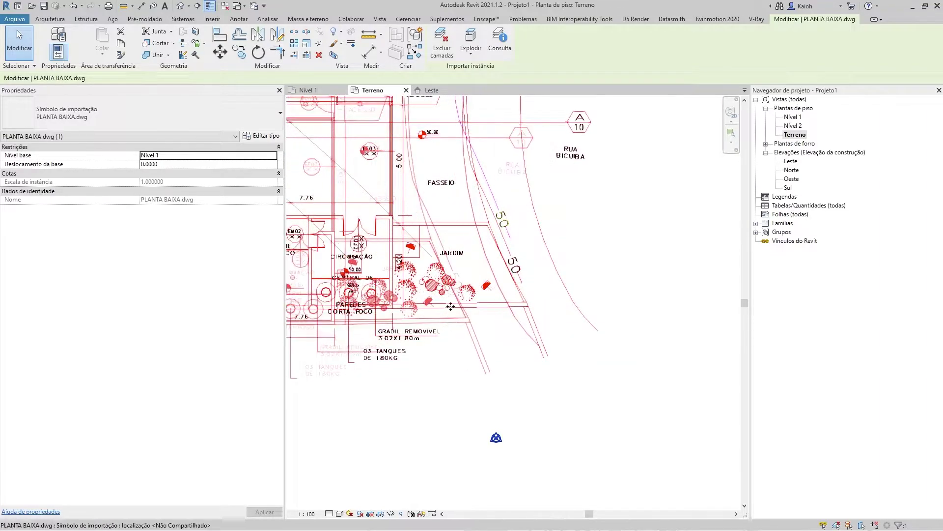
{"action": "mouse_move", "coordinate": [482, 322]}
{"action": "middle_mouse_down", "text": "ctrl"}
{"action": "mouse_move", "coordinate": [480, 430]}
{"action": "mouse_move", "coordinate": [541, 379]}
{"action": "mouse_move", "coordinate": [486, 308]}
{"action": "mouse_move", "coordinate": [541, 382]}
{"action": "mouse_move", "coordinate": [539, 375]}
{"action": "middle_mouse_up", "text": "ctrl"}
- Move the floor plan drawing's site corner onto the survey point
{"action": "key", "text": "m"}
{"action": "key", "text": "v"}
{"action": "left_click", "coordinate": [491, 312]}
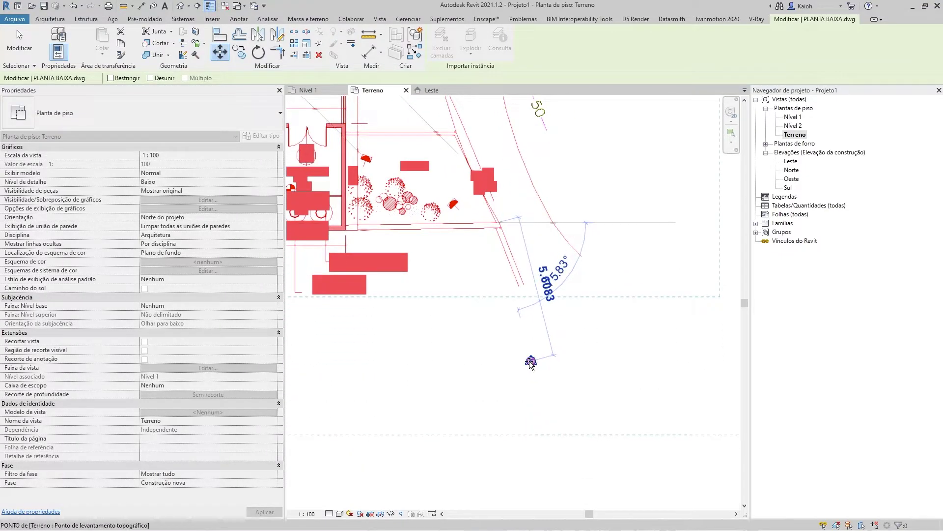
{"action": "left_click", "coordinate": [531, 361]}
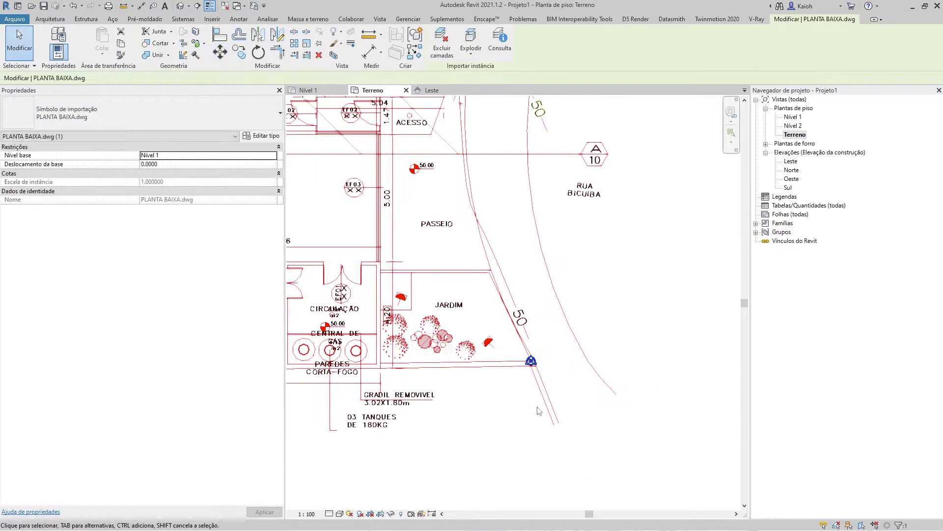
{"action": "mouse_move", "coordinate": [531, 358]}
{"action": "middle_mouse_down", "text": "ctrl"}
{"action": "mouse_move", "coordinate": [523, 131]}
{"action": "mouse_move", "coordinate": [540, 218]}
{"action": "mouse_move", "coordinate": [511, 222]}
{"action": "middle_mouse_up", "text": "ctrl"}
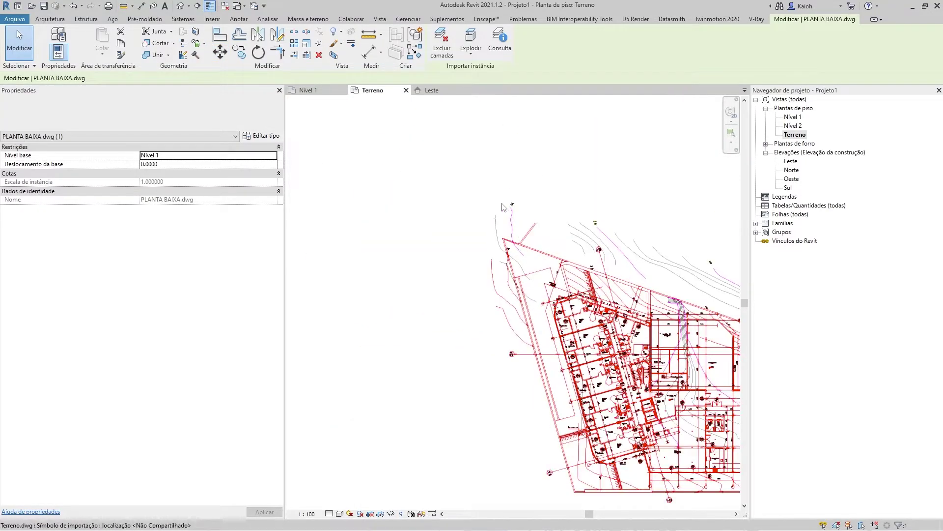
- Move the Terreno drawing from its endpoint onto the matching point on the floor plan
{"action": "left_click", "coordinate": [510, 223]}
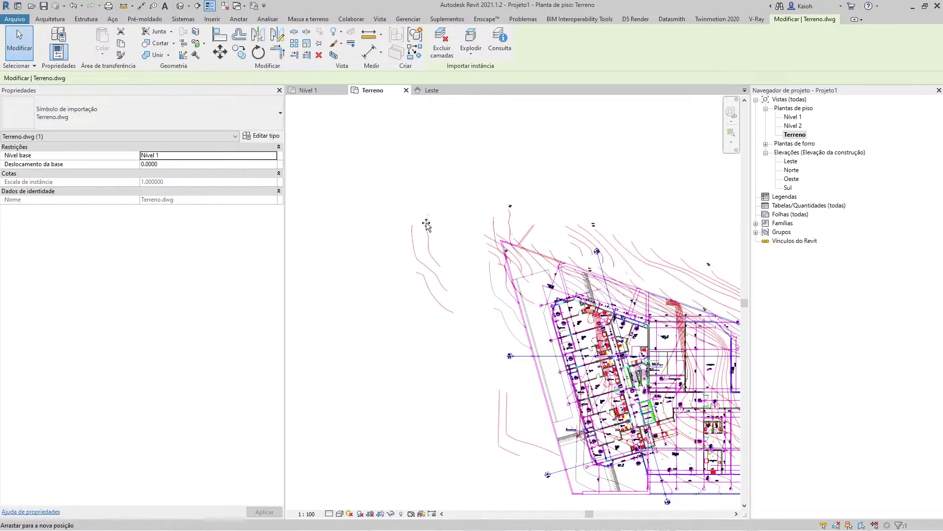
{"action": "mouse_move", "coordinate": [485, 307]}
{"action": "middle_mouse_down", "text": "ctrl"}
{"action": "mouse_move", "coordinate": [489, 333]}
{"action": "mouse_move", "coordinate": [480, 290]}
{"action": "middle_mouse_up", "text": "ctrl"}
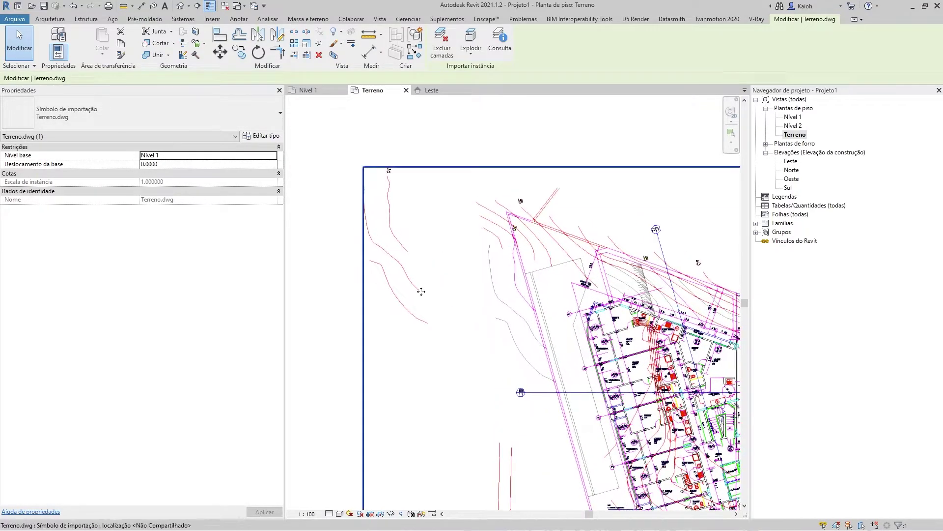
{"action": "key", "text": "m"}
{"action": "key", "text": "v"}
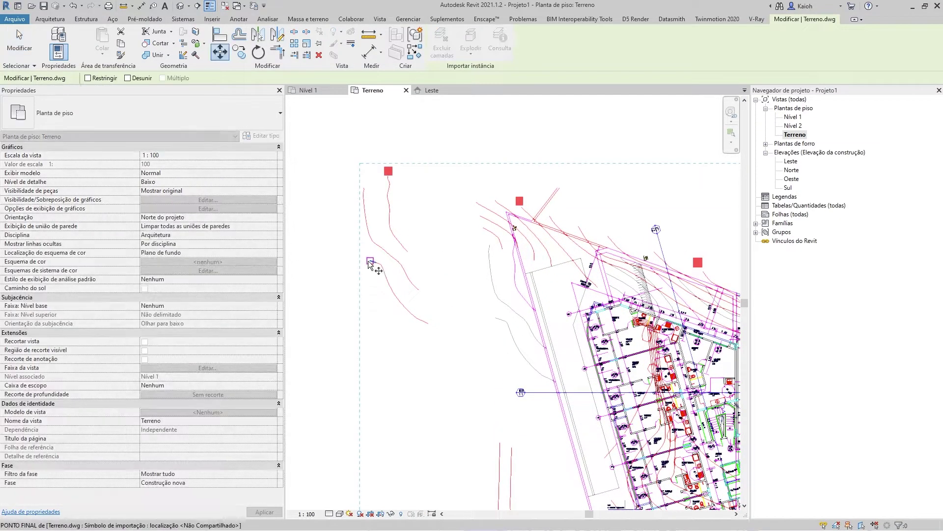
{"action": "left_click", "coordinate": [370, 260]}
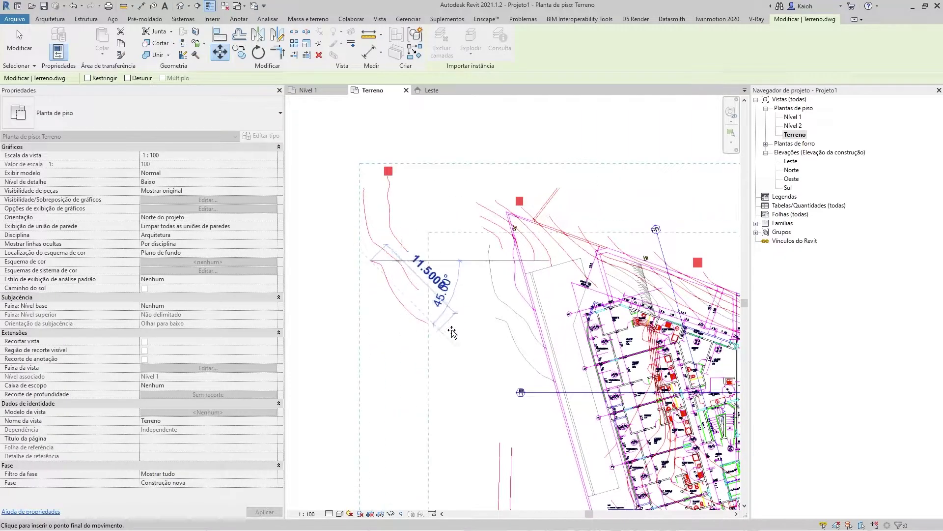
{"action": "left_click", "coordinate": [494, 317]}
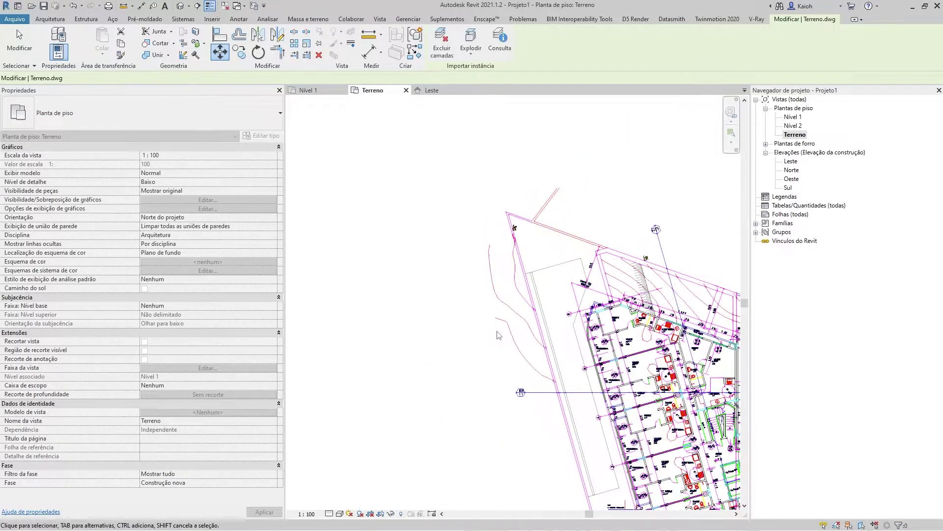
- Zoom out and pan to check the whole site layout over the contours
{"action": "scroll", "coordinate": [545, 411], "scroll_direction": "down", "scroll_amount": 3}
{"action": "scroll", "coordinate": [546, 412], "scroll_direction": "down", "scroll_amount": 2}
{"action": "middle_click_drag", "start_coordinate": [688, 374], "coordinate": [490, 295]}
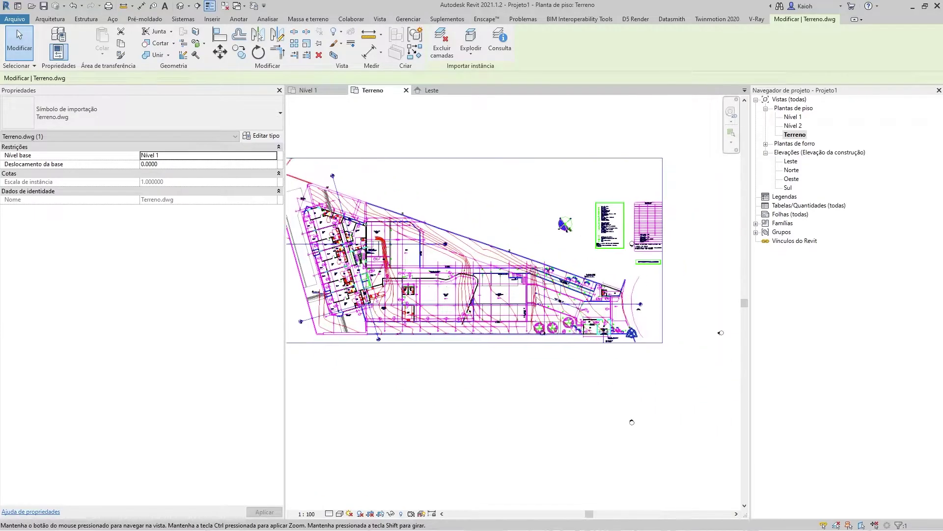
{"action": "scroll", "coordinate": [511, 296], "scroll_direction": "up", "scroll_amount": 2}
{"action": "scroll", "coordinate": [511, 297], "scroll_direction": "up", "scroll_amount": 1}
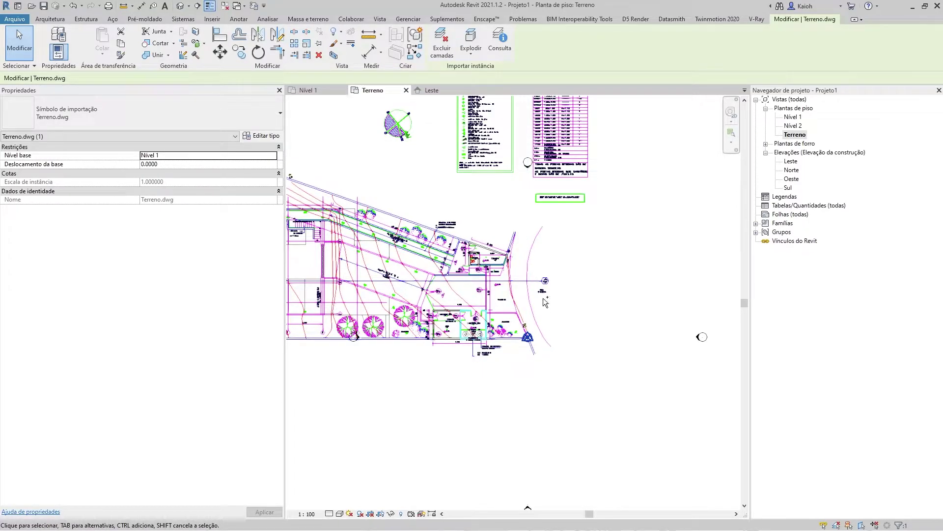
{"action": "scroll", "coordinate": [545, 302], "scroll_direction": "up", "scroll_amount": 2}
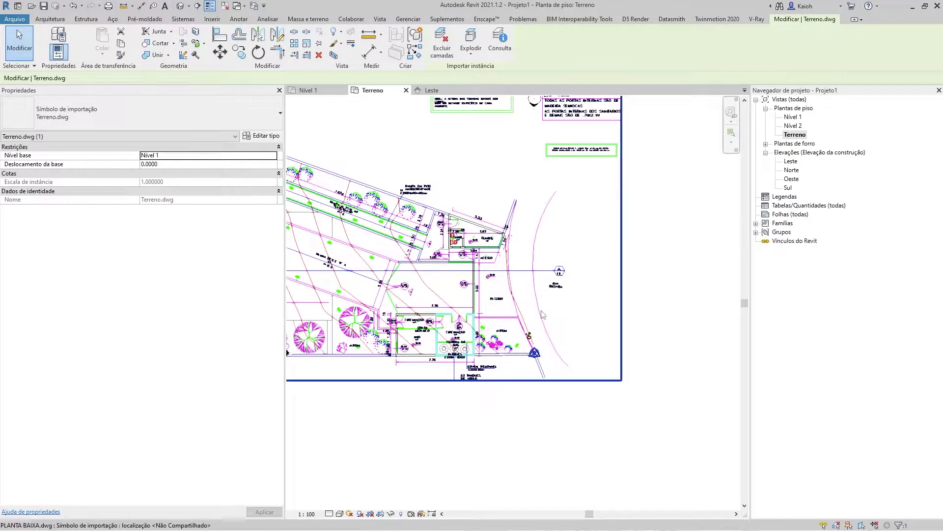
- Drag the Project Base Point upward so it reads N/S 11.4956
{"action": "left_click", "coordinate": [535, 353]}
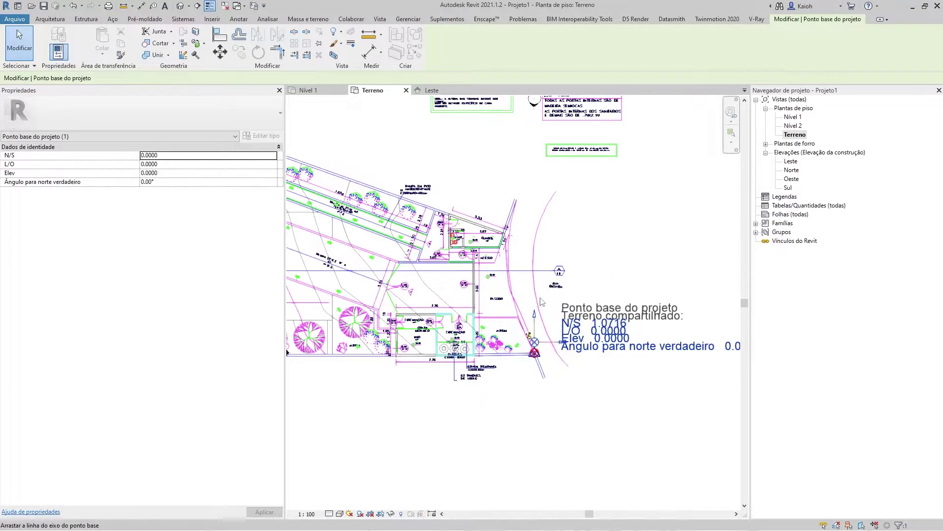
{"action": "left_click_drag", "start_coordinate": [535, 350], "coordinate": [535, 296]}
{"action": "left_click", "coordinate": [534, 362]}
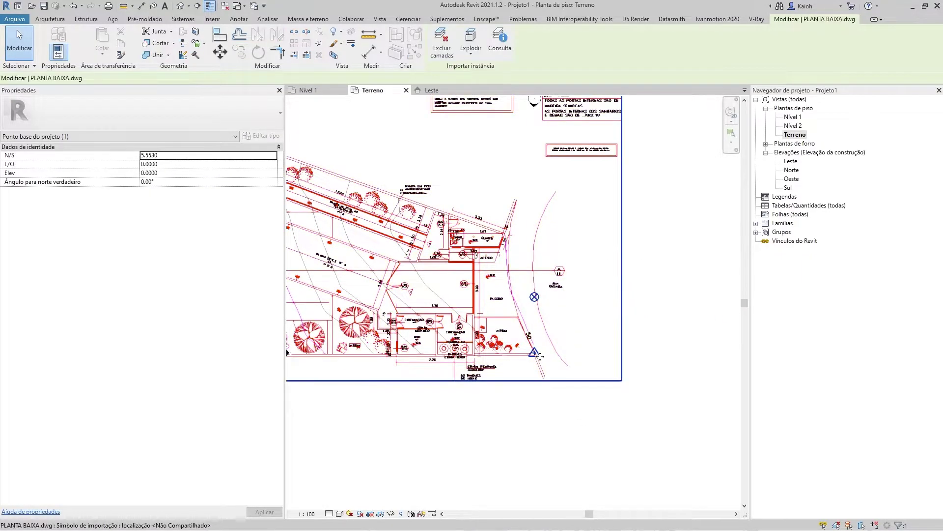
{"action": "key", "text": "Escape"}
- Drag the Survey Point down below the site drawing's corner and check its position
{"action": "left_click", "coordinate": [534, 352]}
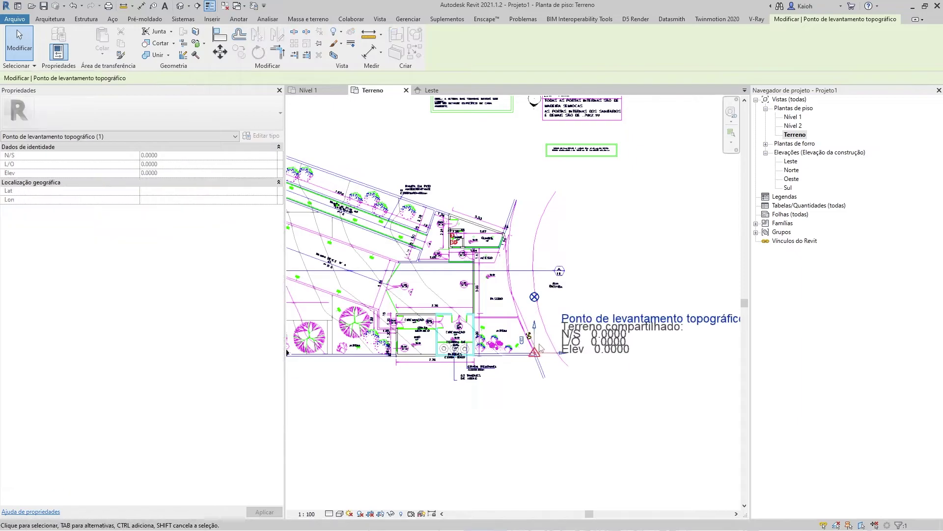
{"action": "left_click_drag", "start_coordinate": [534, 353], "coordinate": [534, 412]}
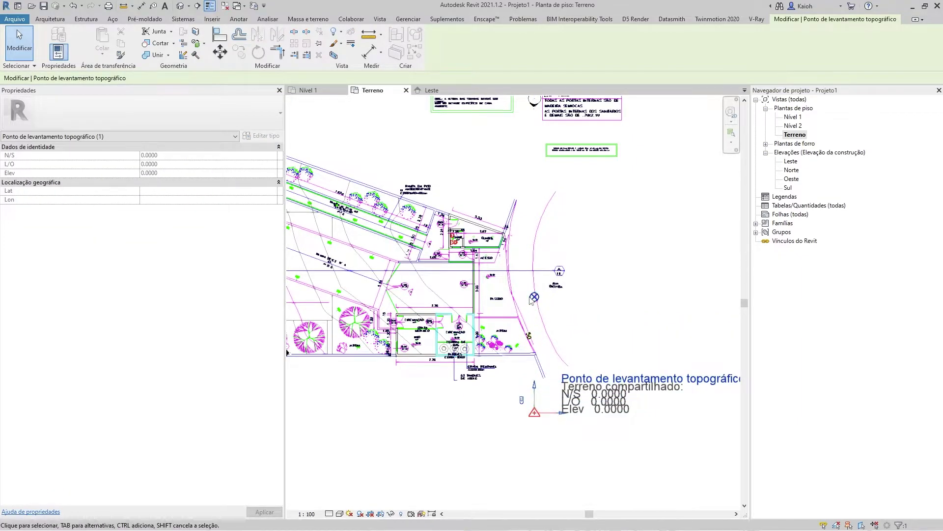
{"action": "key", "text": "Escape"}
{"action": "left_click", "coordinate": [535, 299]}
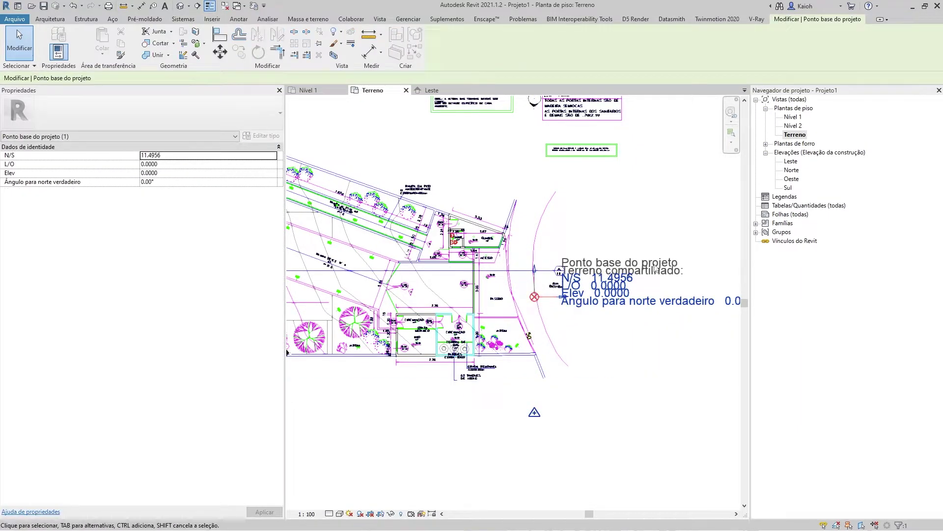
{"action": "left_click", "coordinate": [535, 413]}
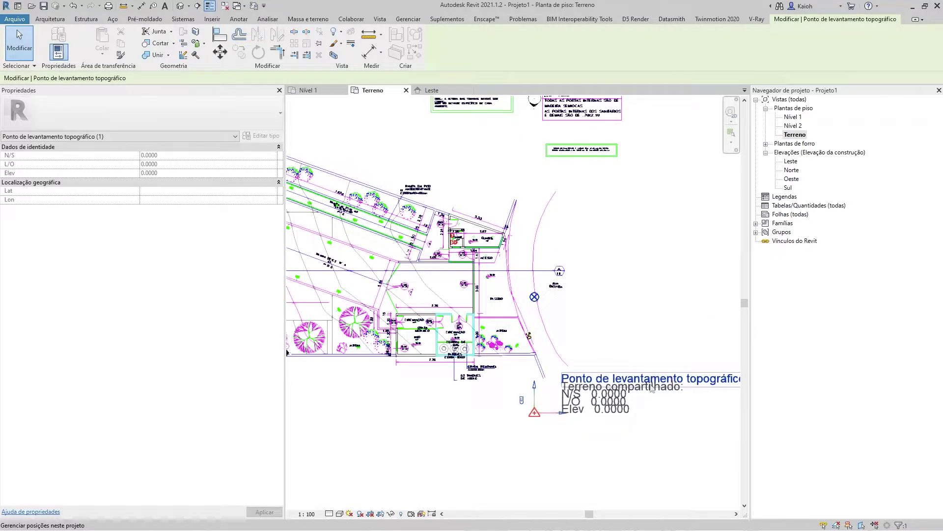
{"action": "left_click", "coordinate": [486, 418]}
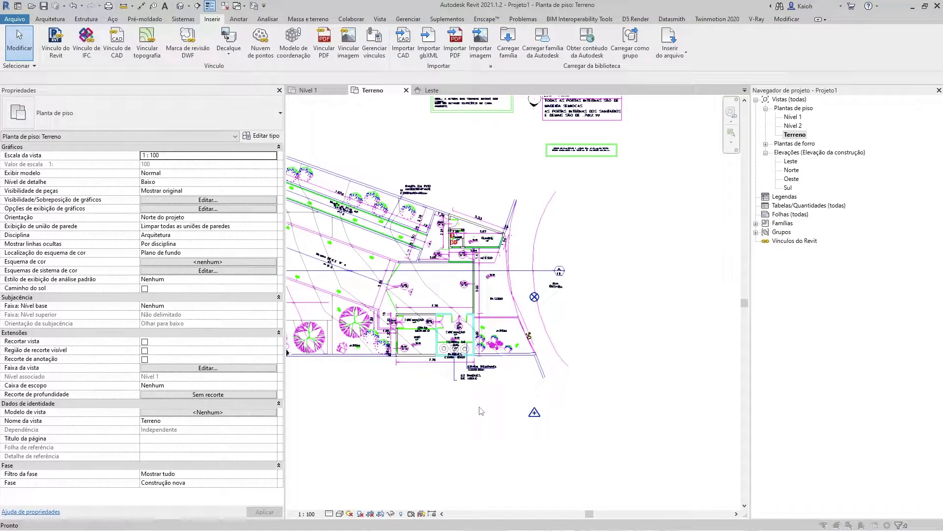
- Expand Terreno in Visibility/Graphics and enable its Origem interna subcategory
{"action": "key", "text": "v"}
{"action": "key", "text": "v"}
{"action": "left_click", "coordinate": [139, 300]}
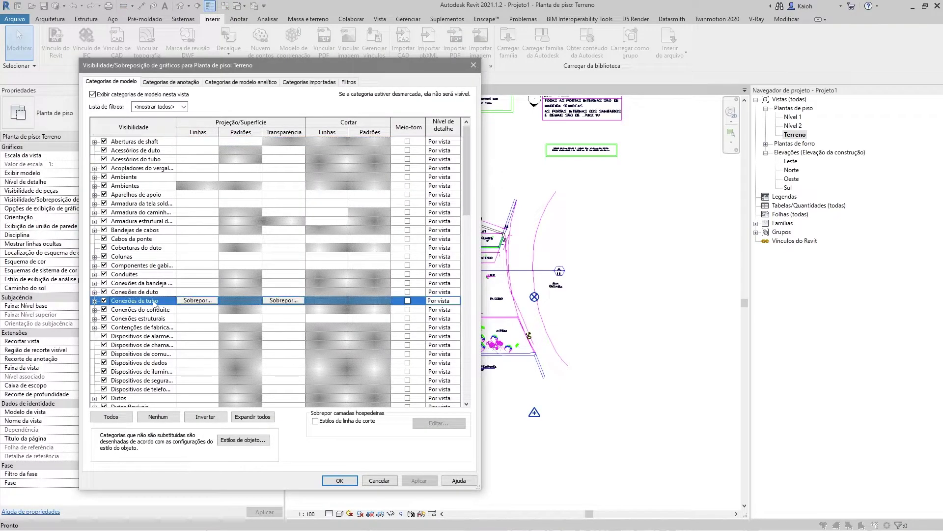
{"action": "key", "text": "t"}
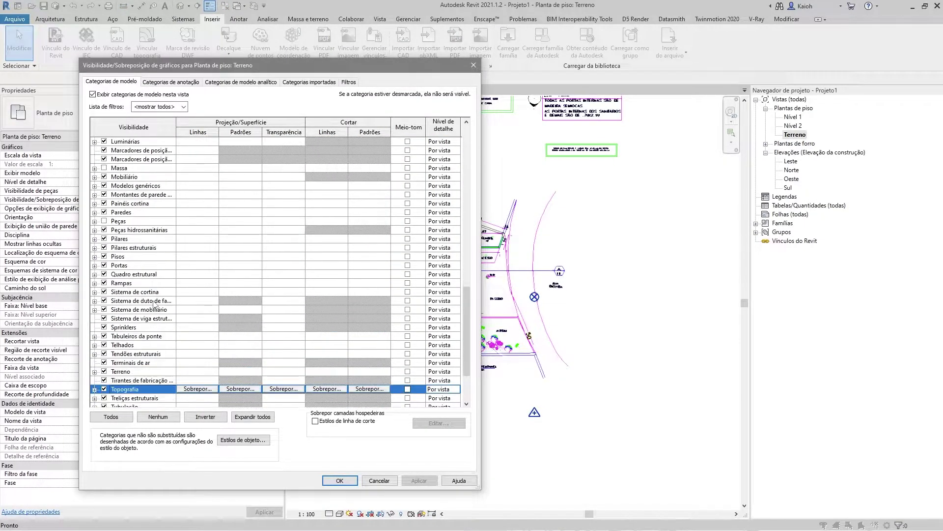
{"action": "key", "text": "t"}
{"action": "key", "text": "t"}
{"action": "key", "text": "t"}
{"action": "key", "text": "Right"}
{"action": "key", "text": "Down"}
{"action": "key", "text": "Down"}
{"action": "key", "text": "Down"}
{"action": "key", "text": "Down"}
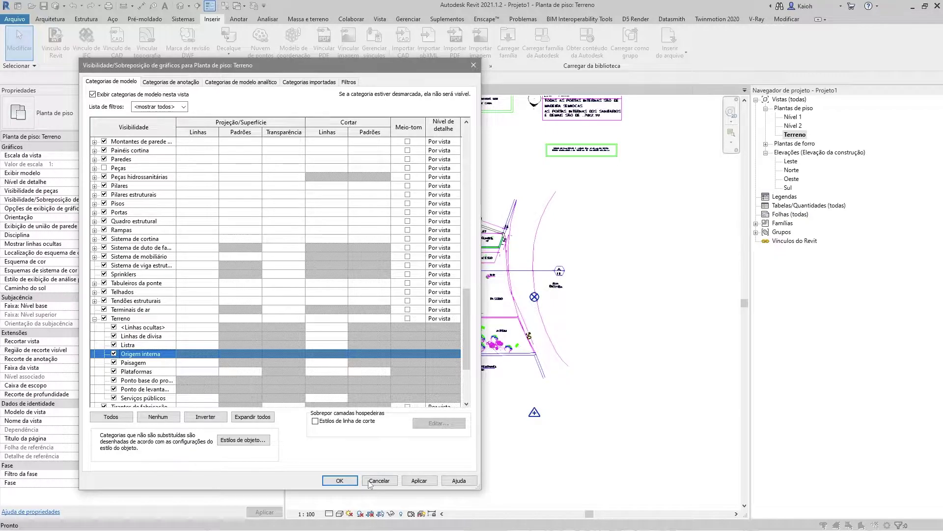
{"action": "left_click", "coordinate": [345, 480]}
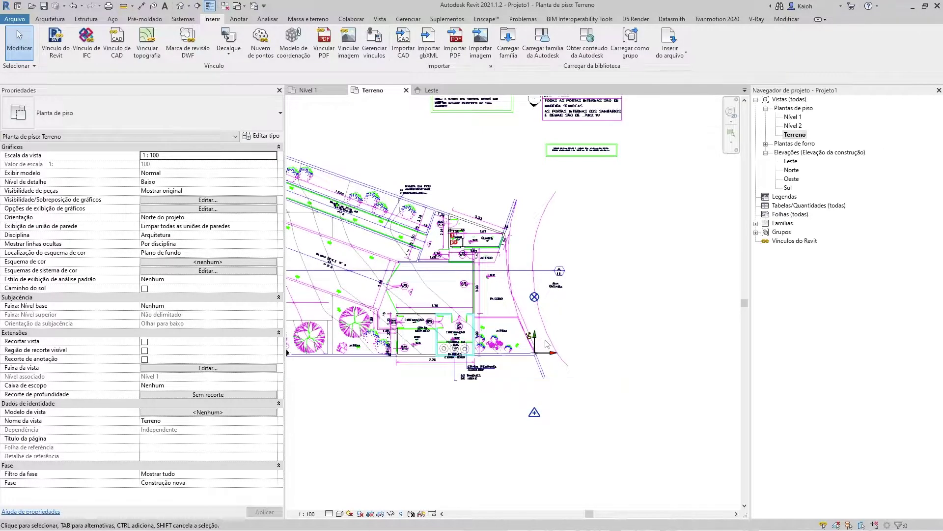
- Zoom in and back out to inspect the base and survey point markers
{"action": "scroll", "coordinate": [547, 320], "scroll_direction": "up", "scroll_amount": 2}
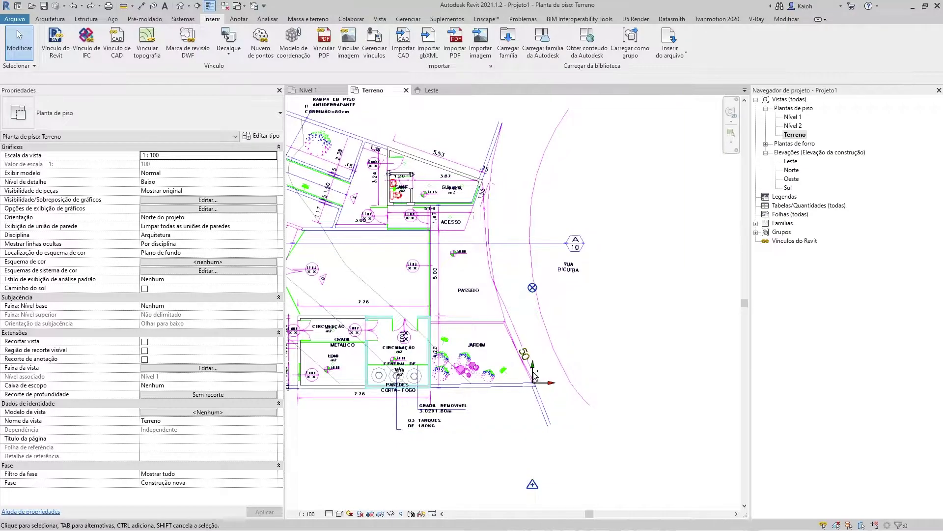
{"action": "scroll", "coordinate": [534, 377], "scroll_direction": "down", "scroll_amount": 2}
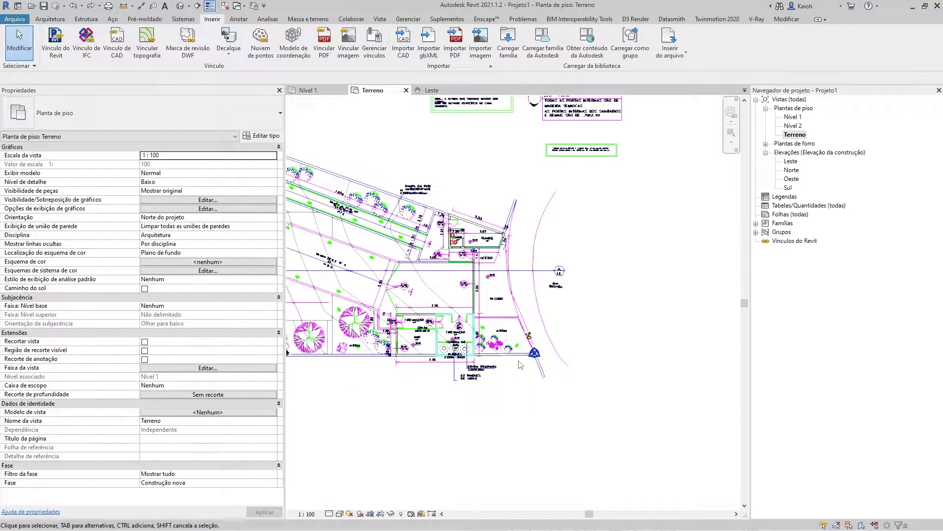
- Turn on Origem interna under Terreno in Visibility/Graphics (VG) and apply
{"action": "key", "text": "v"}
{"action": "key", "text": "g"}
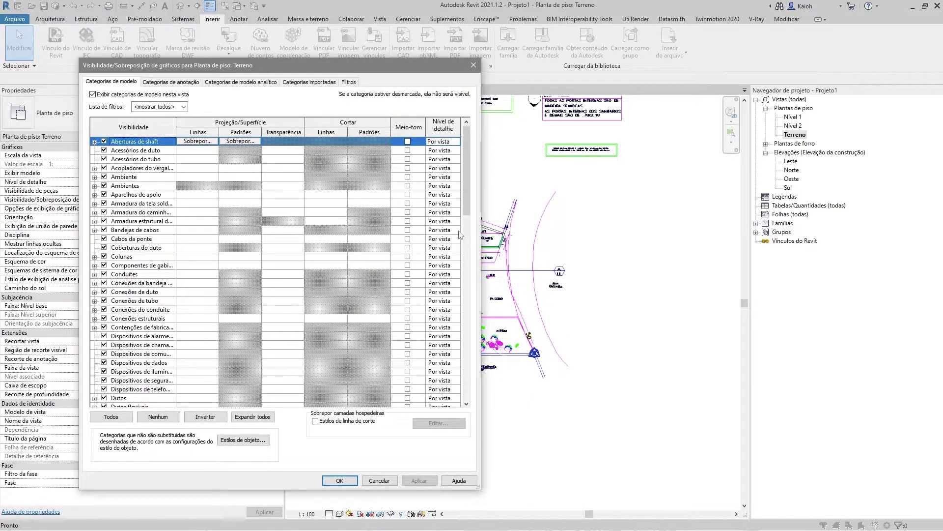
{"action": "left_click", "coordinate": [465, 249]}
{"action": "scroll", "coordinate": [353, 330], "scroll_direction": "down", "scroll_amount": 10}
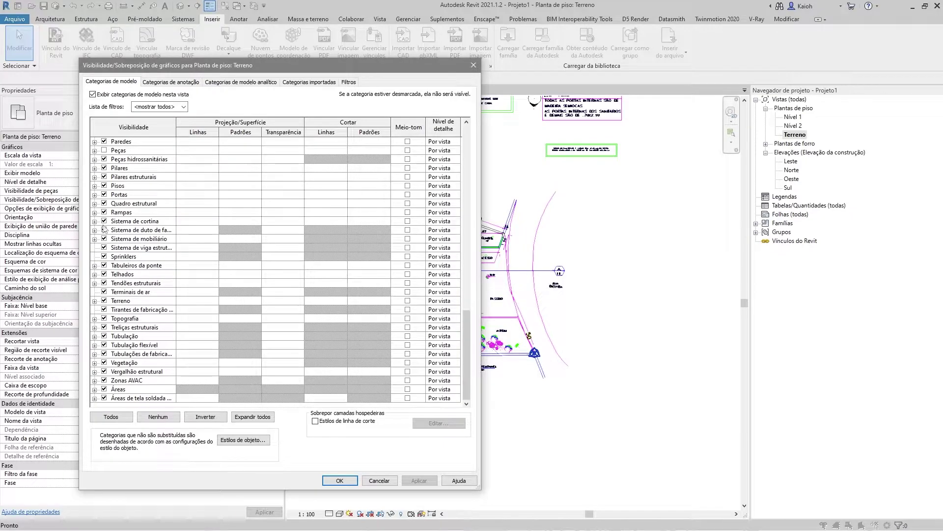
{"action": "left_click", "coordinate": [123, 301]}
{"action": "left_click", "coordinate": [94, 300]}
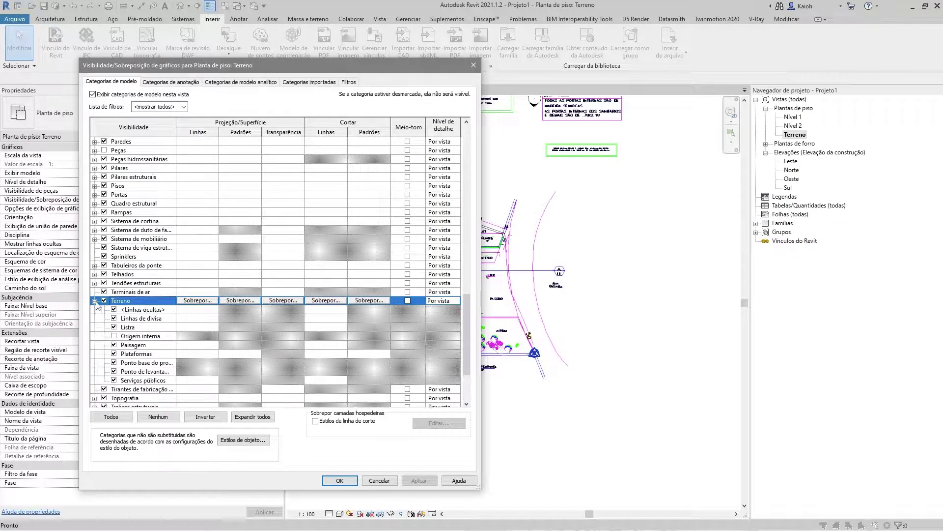
{"action": "left_click", "coordinate": [126, 336]}
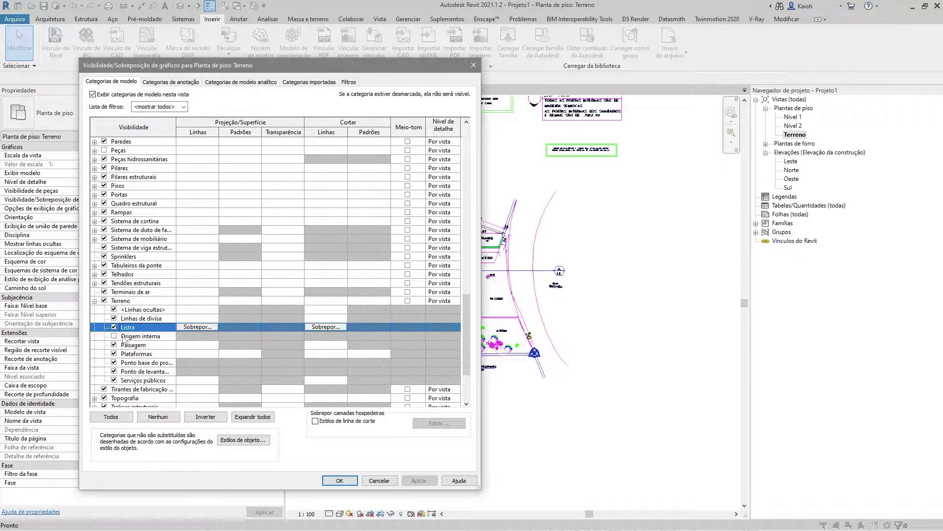
{"action": "left_click", "coordinate": [349, 480]}
{"action": "left_click", "coordinate": [352, 480]}
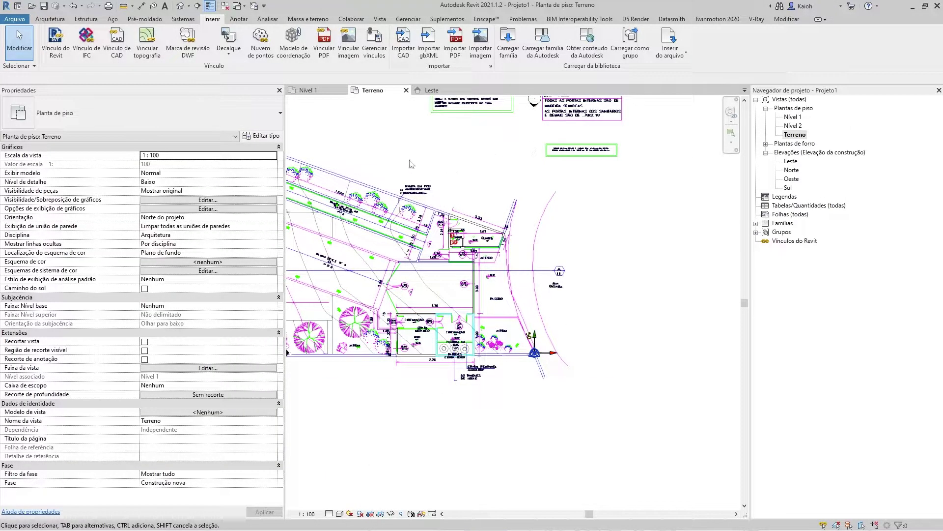
- Open the default 3D view and orbit to an angled view of the site
{"action": "left_click", "coordinate": [180, 7]}
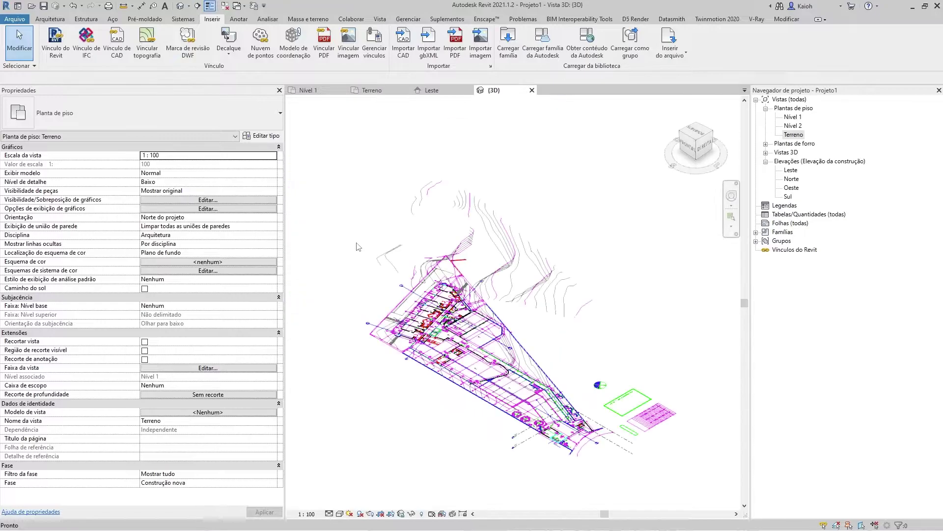
{"action": "mouse_move", "coordinate": [510, 280]}
{"action": "middle_mouse_down", "text": "shift"}
{"action": "mouse_move", "coordinate": [525, 292]}
{"action": "mouse_move", "coordinate": [608, 206]}
{"action": "middle_mouse_up", "text": "shift"}
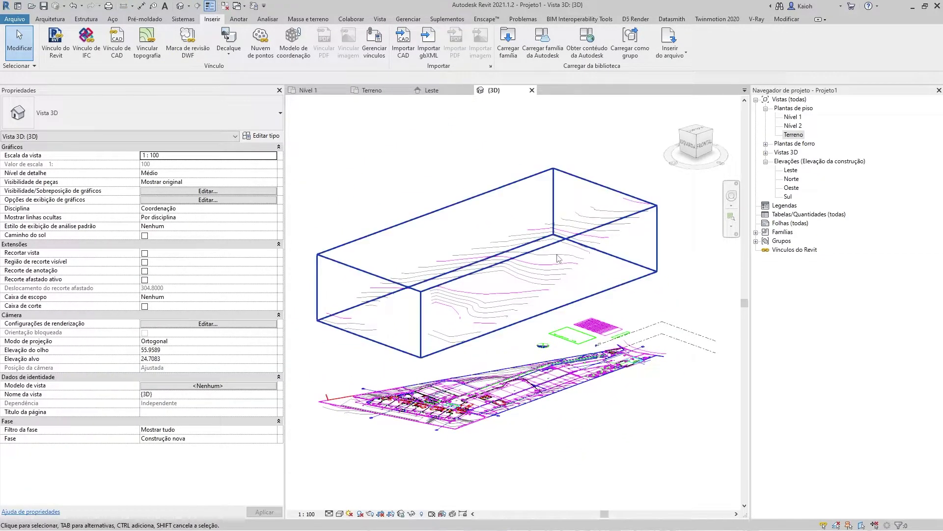
{"action": "mouse_move", "coordinate": [608, 205]}
{"action": "middle_mouse_down", "text": "shift"}
{"action": "mouse_move", "coordinate": [435, 204]}
{"action": "mouse_move", "coordinate": [379, 118]}
{"action": "middle_mouse_up", "text": "shift"}
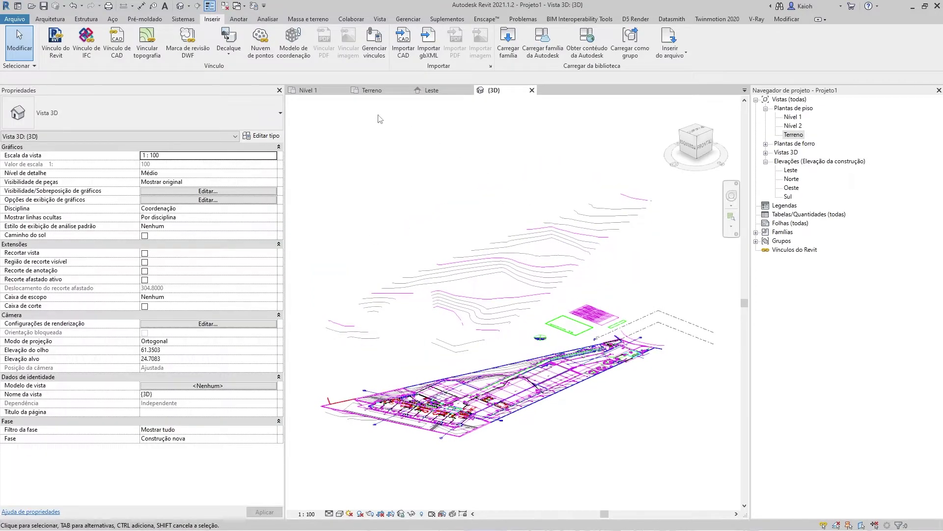
- Build a toposurface from the Terreno.dwg import using all layers, then reopen the Terreno plan
{"action": "left_click", "coordinate": [306, 19]}
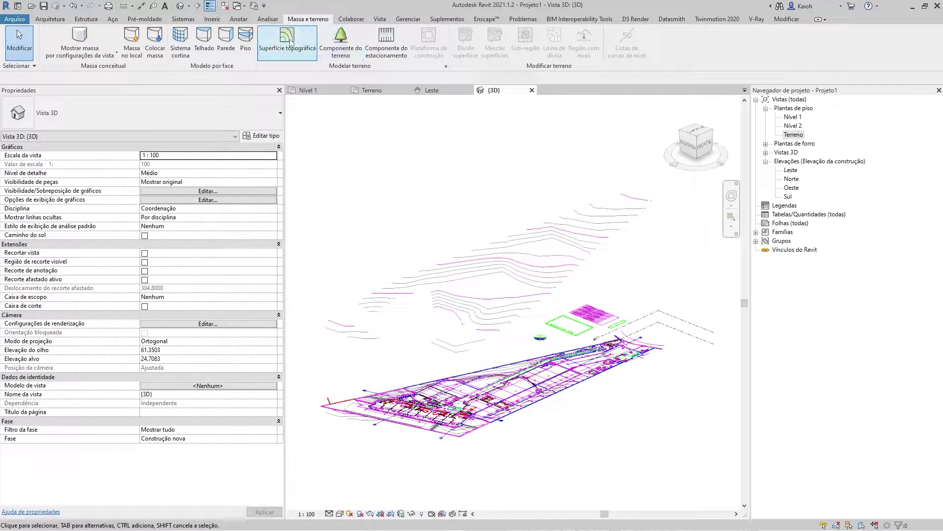
{"action": "left_click", "coordinate": [326, 39]}
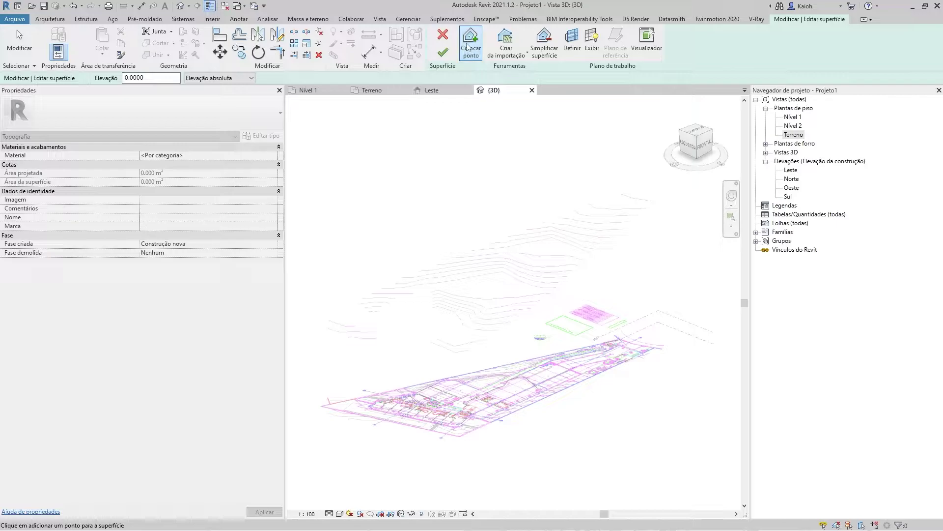
{"action": "left_click", "coordinate": [507, 51]}
{"action": "left_click", "coordinate": [522, 72]}
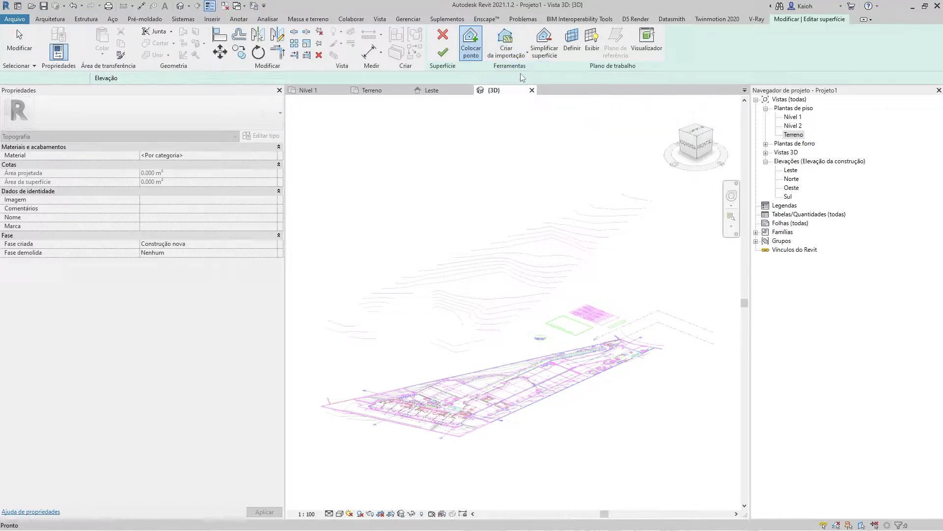
{"action": "left_click", "coordinate": [568, 234]}
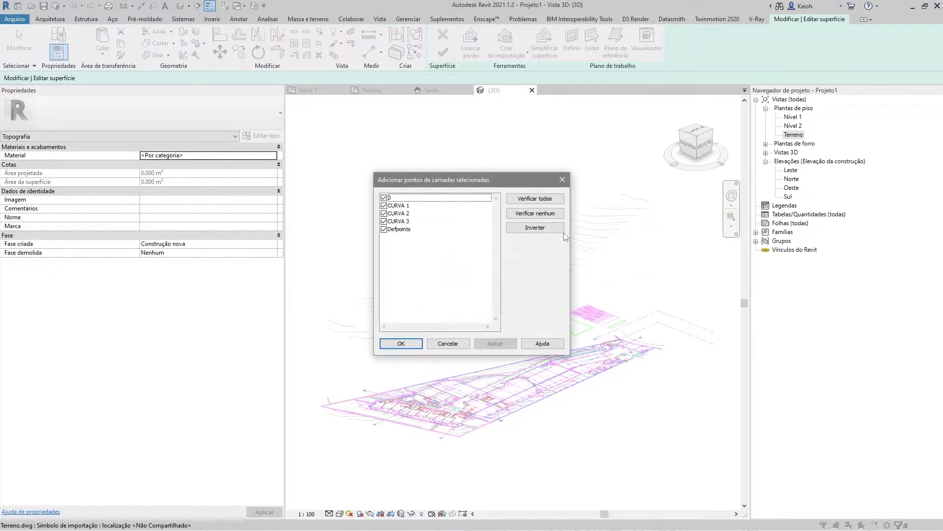
{"action": "left_click", "coordinate": [401, 343]}
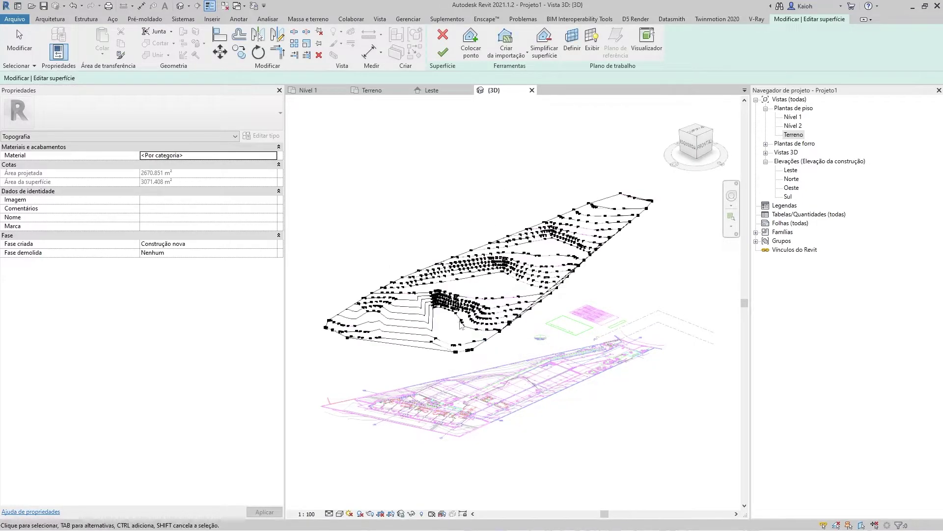
{"action": "left_click", "coordinate": [443, 53]}
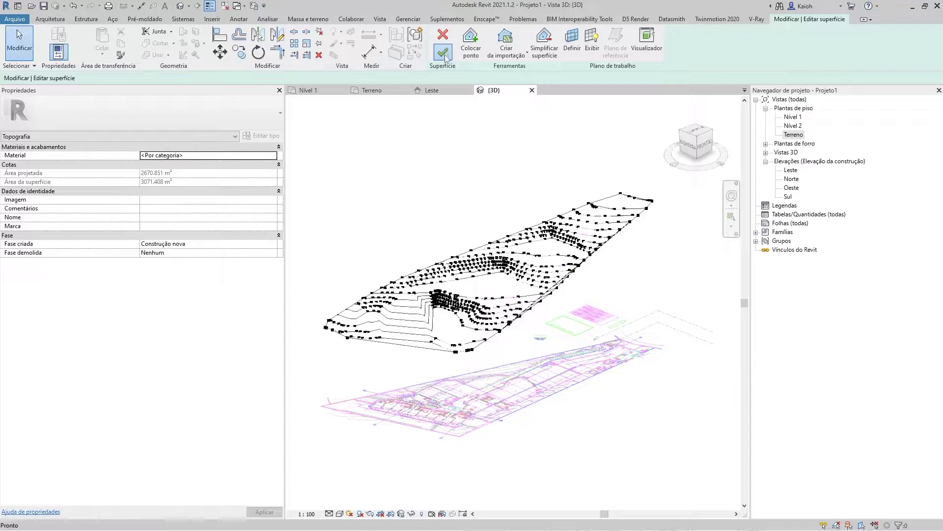
{"action": "middle_click_drag", "start_coordinate": [606, 235], "coordinate": [777, 177], "text": "shift"}
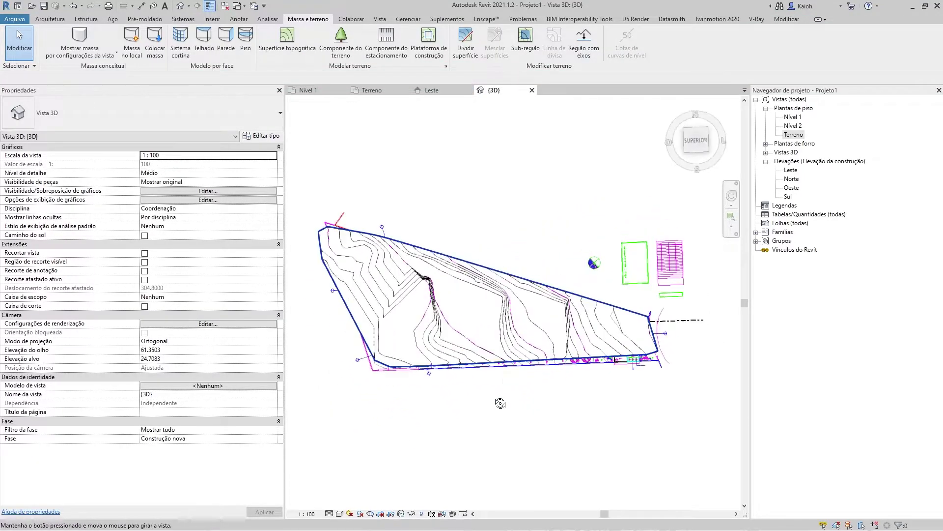
{"action": "double_click", "coordinate": [794, 135]}
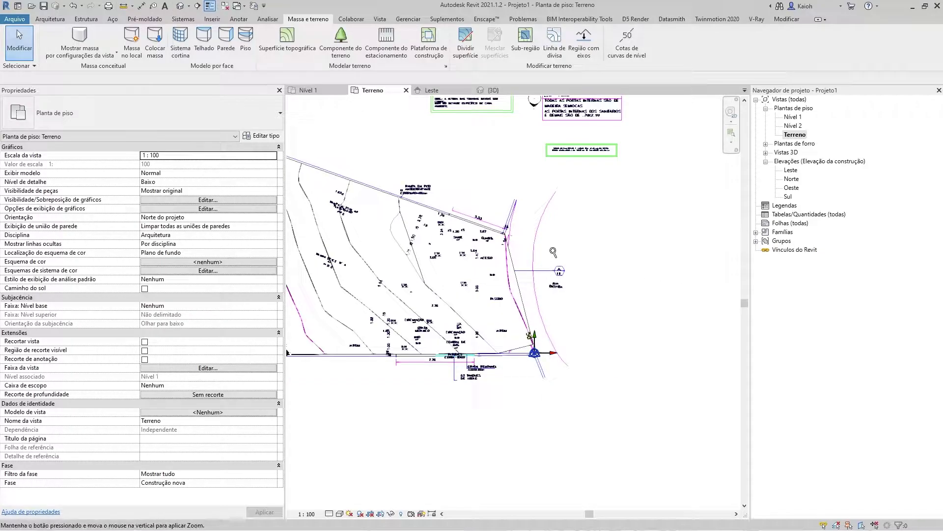
{"action": "scroll", "coordinate": [553, 252], "scroll_direction": "up", "scroll_amount": 2}
{"action": "scroll", "coordinate": [535, 275], "scroll_direction": "up", "scroll_amount": 1}
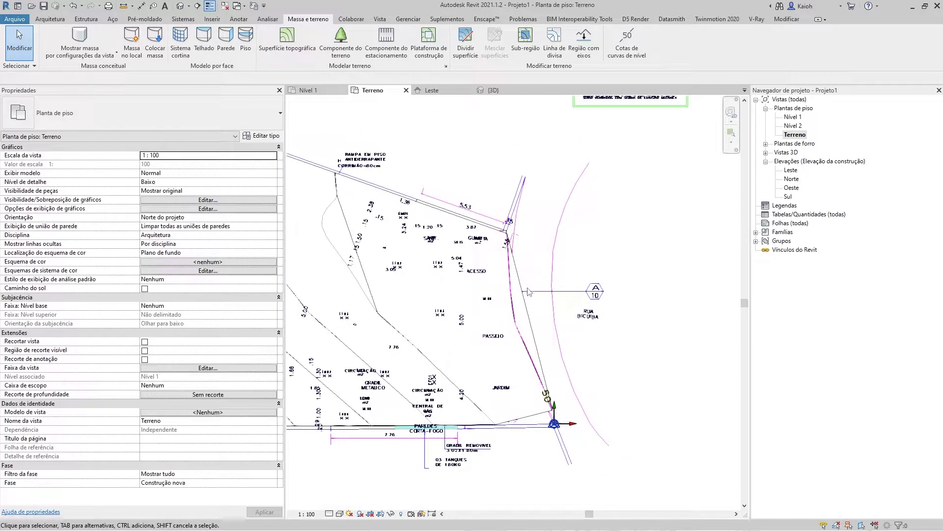
{"action": "left_click", "coordinate": [522, 292]}
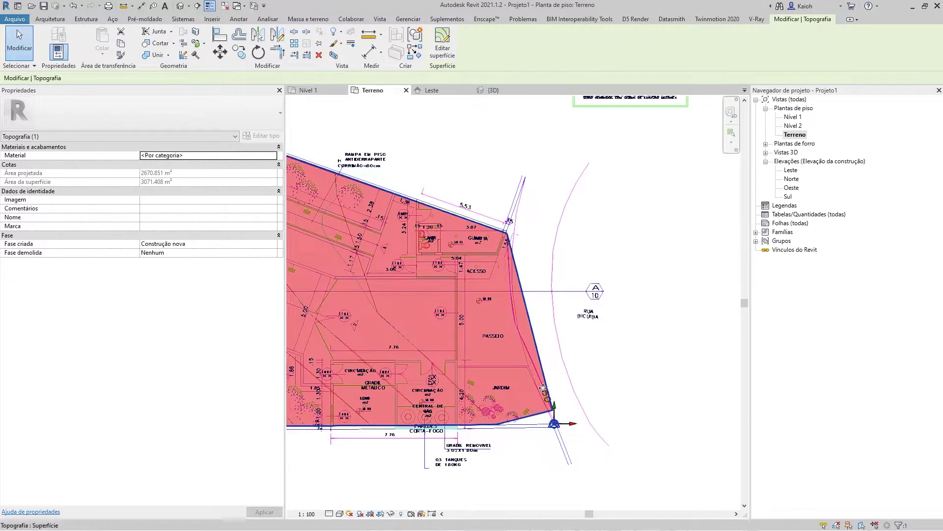
{"action": "scroll", "coordinate": [545, 403], "scroll_direction": "up", "scroll_amount": 2}
{"action": "scroll", "coordinate": [535, 405], "scroll_direction": "up", "scroll_amount": 1}
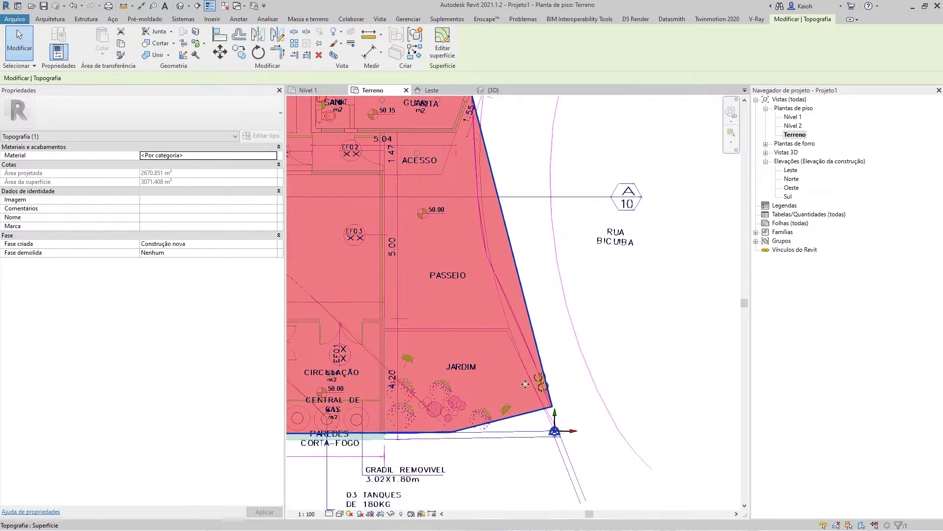
- Drag the toposurface's lower-right and top-right points onto the lot boundary corners
{"action": "left_click", "coordinate": [442, 44]}
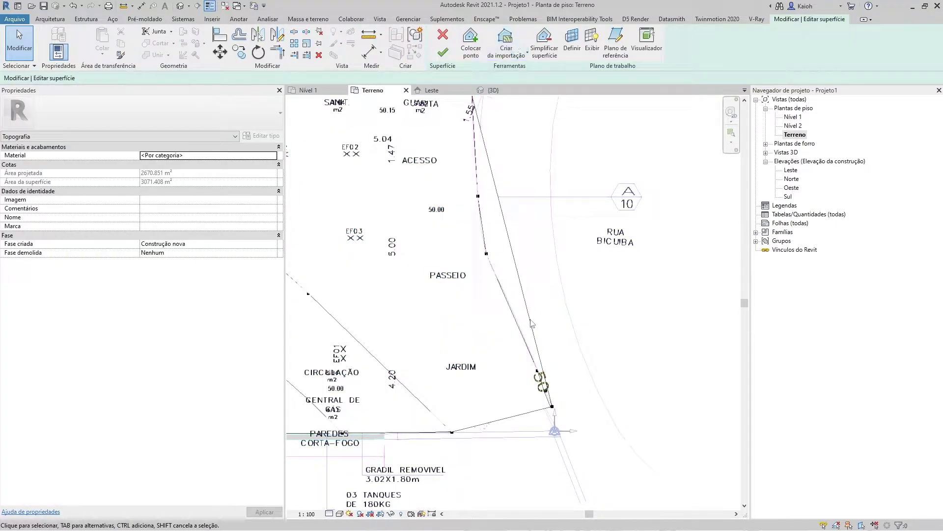
{"action": "left_click", "coordinate": [552, 406]}
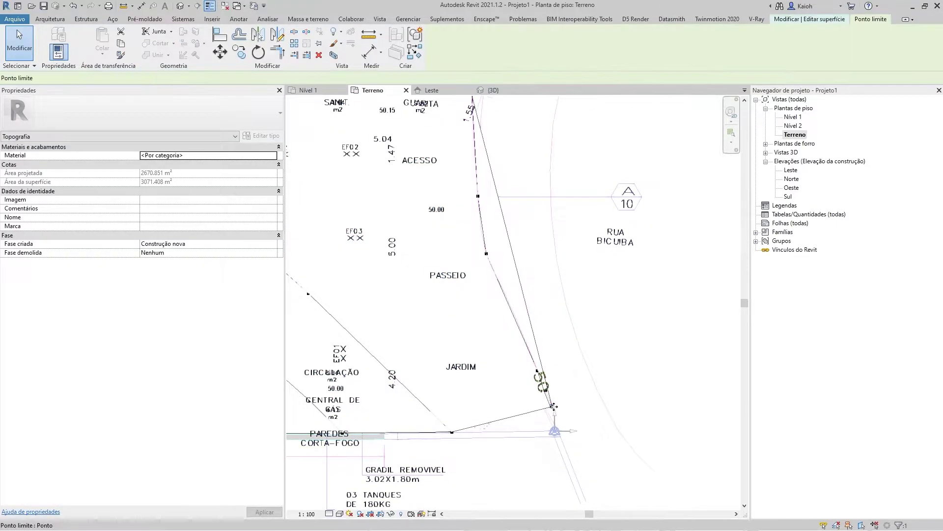
{"action": "left_click_drag", "start_coordinate": [557, 415], "coordinate": [575, 456]}
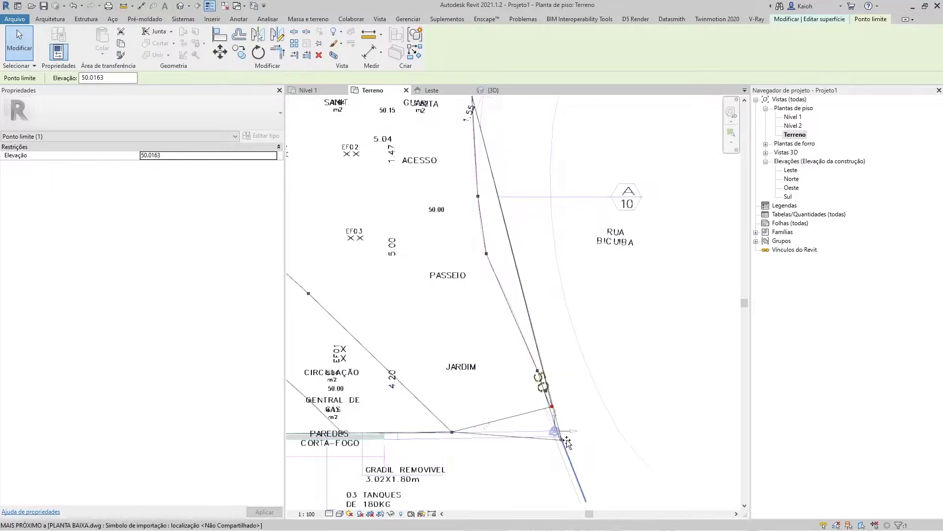
{"action": "middle_click_drag", "start_coordinate": [516, 239], "coordinate": [538, 490]}
{"action": "left_click", "coordinate": [496, 347]}
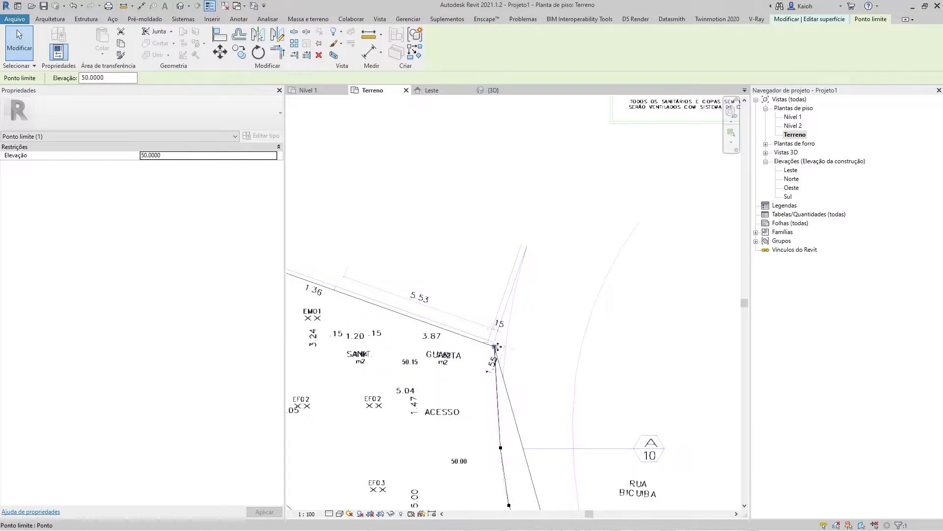
{"action": "left_click_drag", "start_coordinate": [497, 347], "coordinate": [515, 352]}
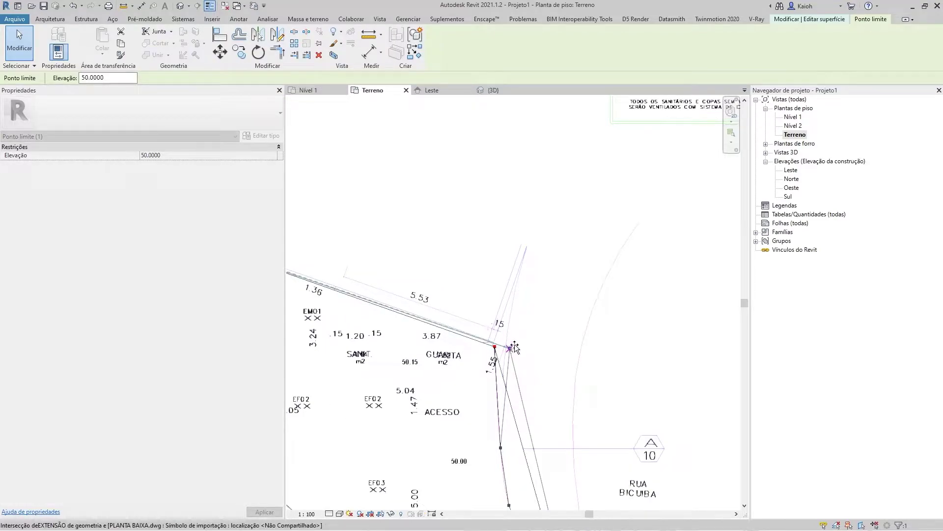
{"action": "left_click_drag", "start_coordinate": [515, 347], "coordinate": [511, 343]}
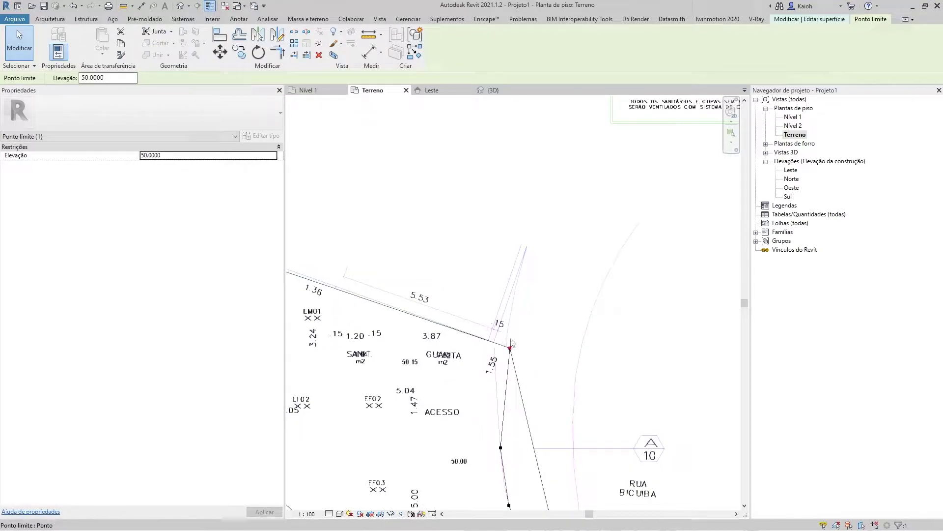
{"action": "key", "text": "Escape"}
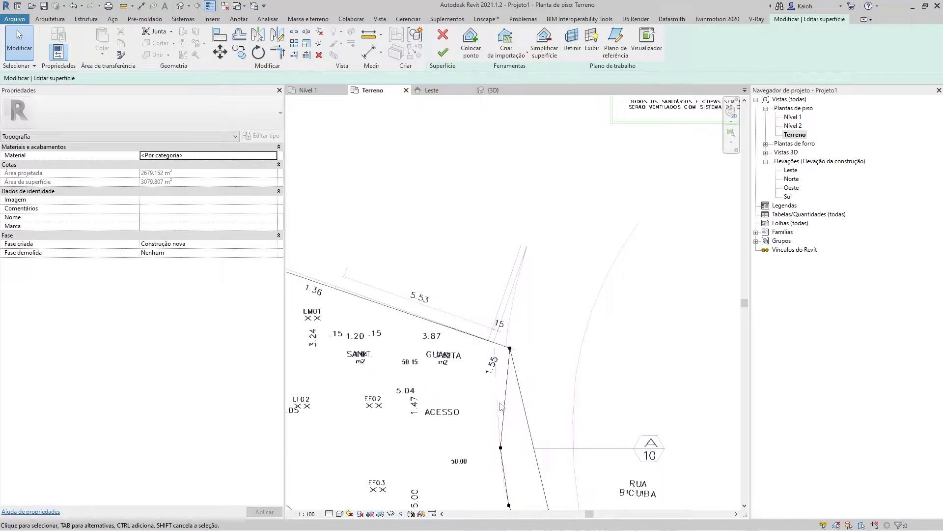
- Check the lower boundary edge and finish the toposurface edit
{"action": "middle_click_drag", "start_coordinate": [501, 406], "coordinate": [480, 282]}
{"action": "middle_click_drag", "start_coordinate": [509, 331], "coordinate": [469, 185]}
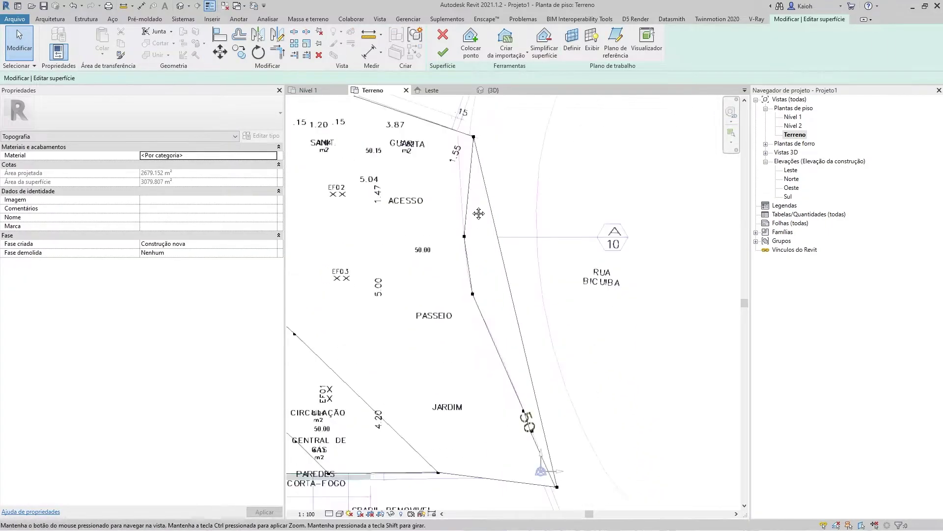
{"action": "middle_click_drag", "start_coordinate": [543, 280], "coordinate": [560, 153]}
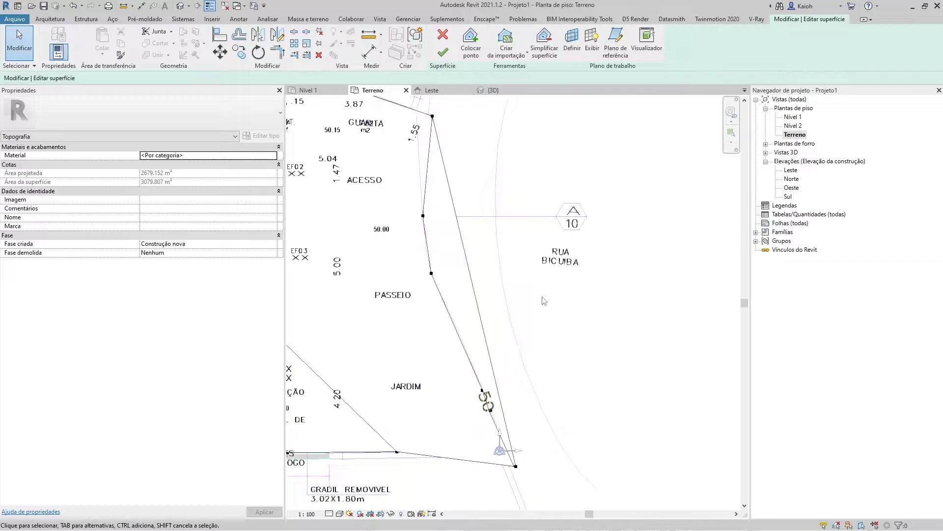
{"action": "scroll", "coordinate": [480, 276], "scroll_direction": "down", "scroll_amount": 2}
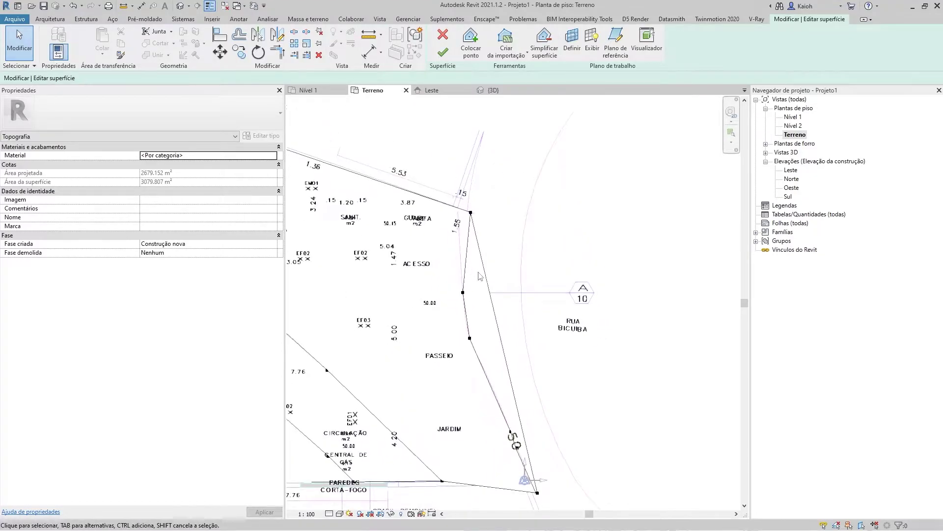
{"action": "left_click", "coordinate": [442, 52]}
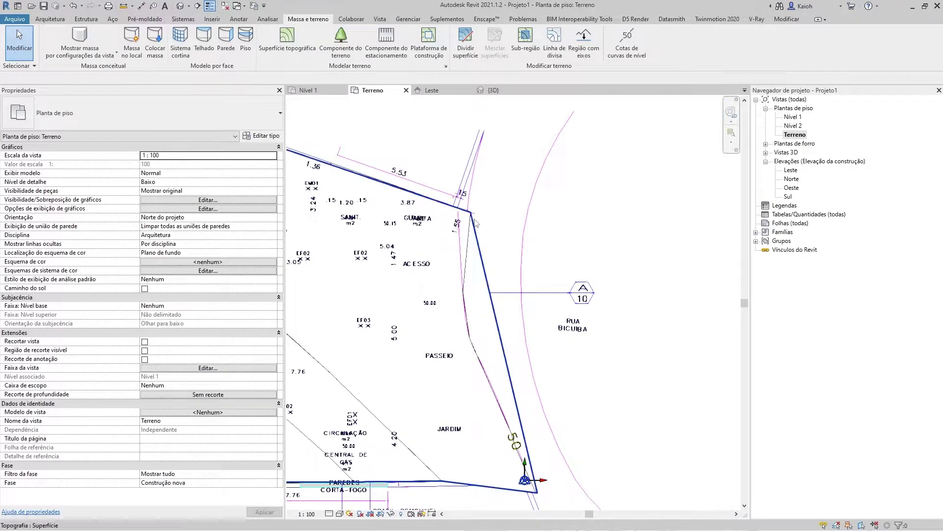
- Split the toposurface by picking the drawing's street-edge lines as the split boundary
{"action": "left_click", "coordinate": [465, 43]}
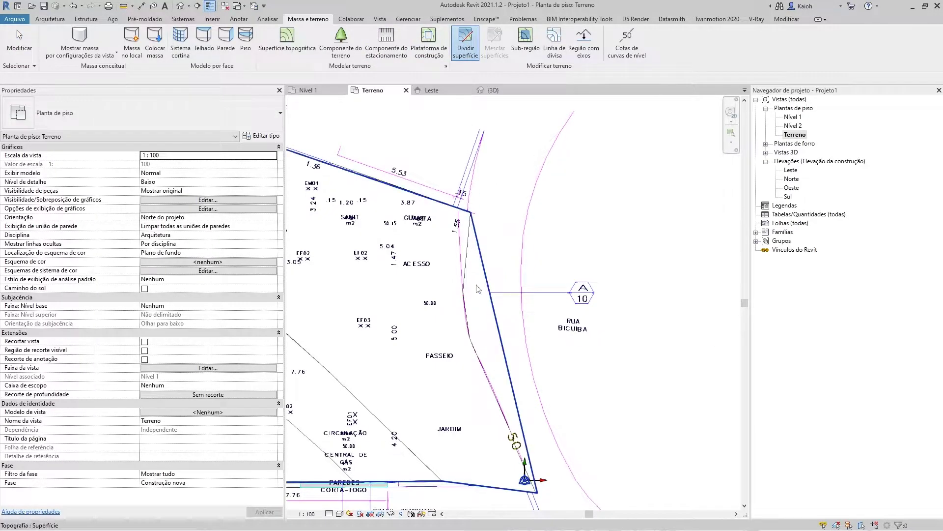
{"action": "left_click", "coordinate": [475, 307]}
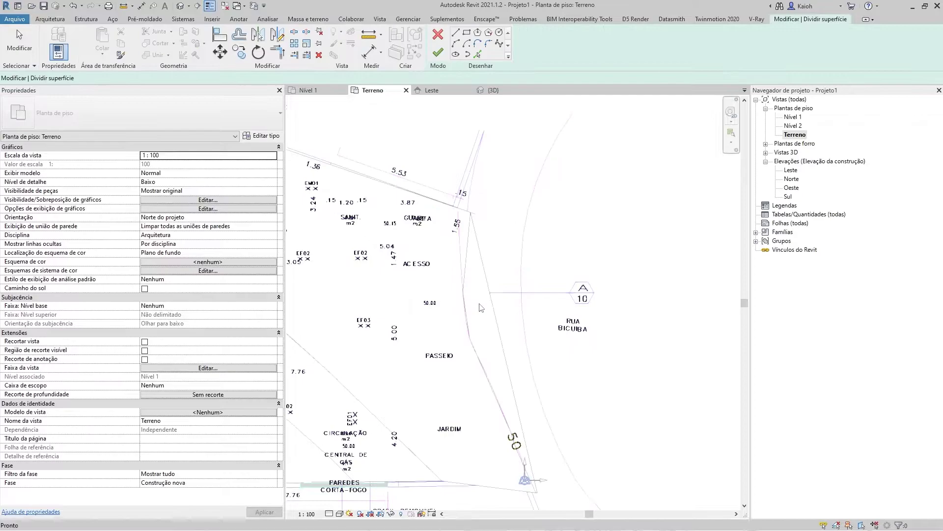
{"action": "left_click", "coordinate": [478, 55]}
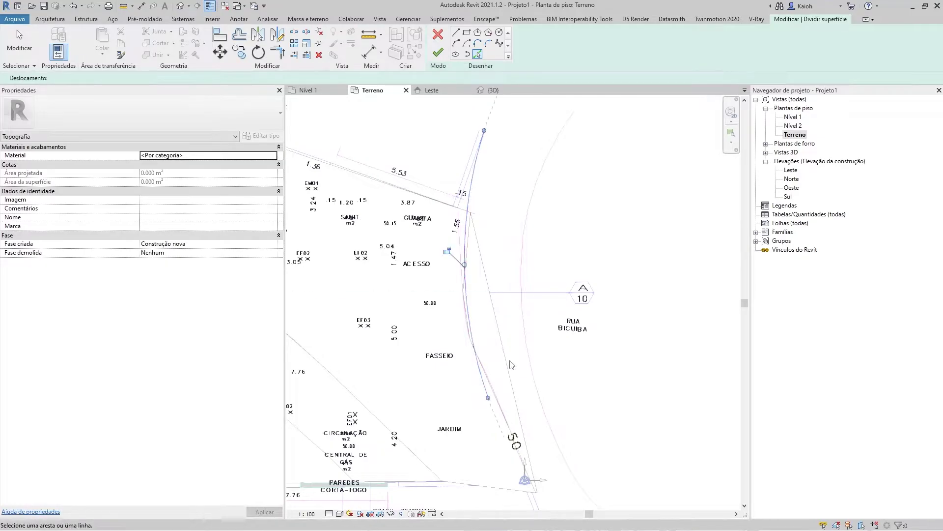
{"action": "middle_click_drag", "start_coordinate": [510, 453], "coordinate": [467, 254]}
{"action": "left_click", "coordinate": [467, 254]}
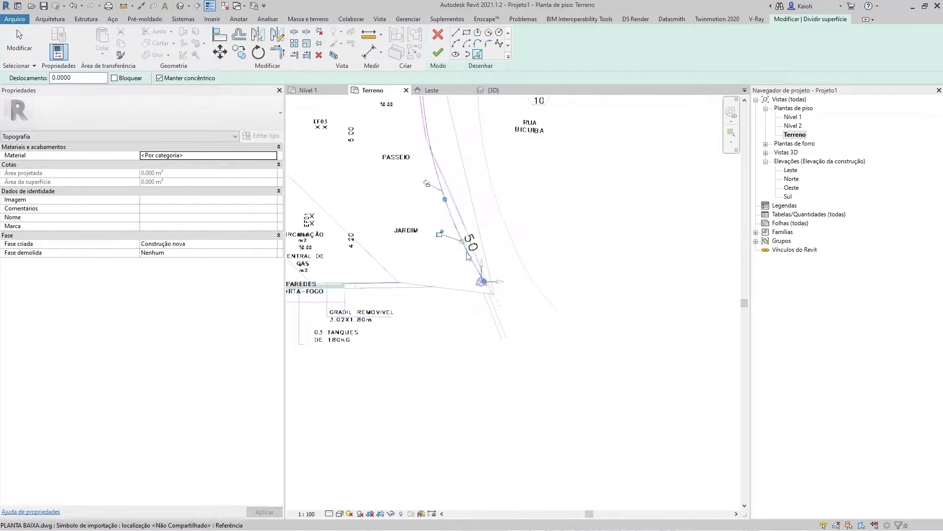
{"action": "left_click", "coordinate": [494, 306]}
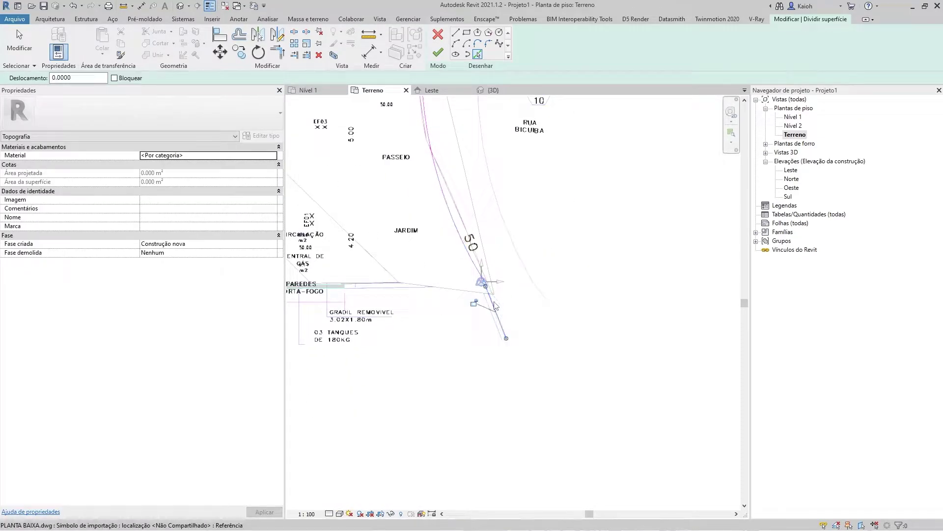
{"action": "scroll", "coordinate": [494, 310], "scroll_direction": "up", "scroll_amount": 4}
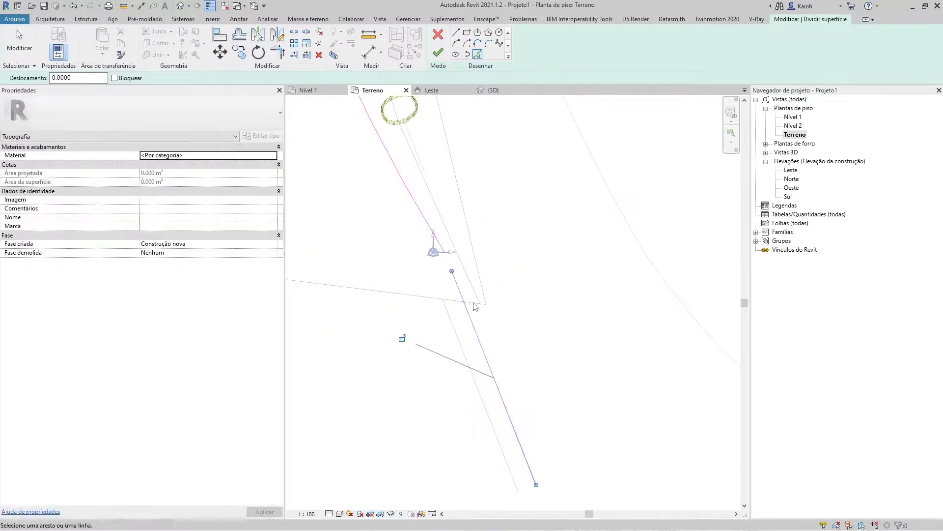
- Close the split sketch with Trim/Extend to Corner (TR) and finish the split
{"action": "key", "text": "t"}
{"action": "key", "text": "r"}
{"action": "left_click", "coordinate": [459, 295]}
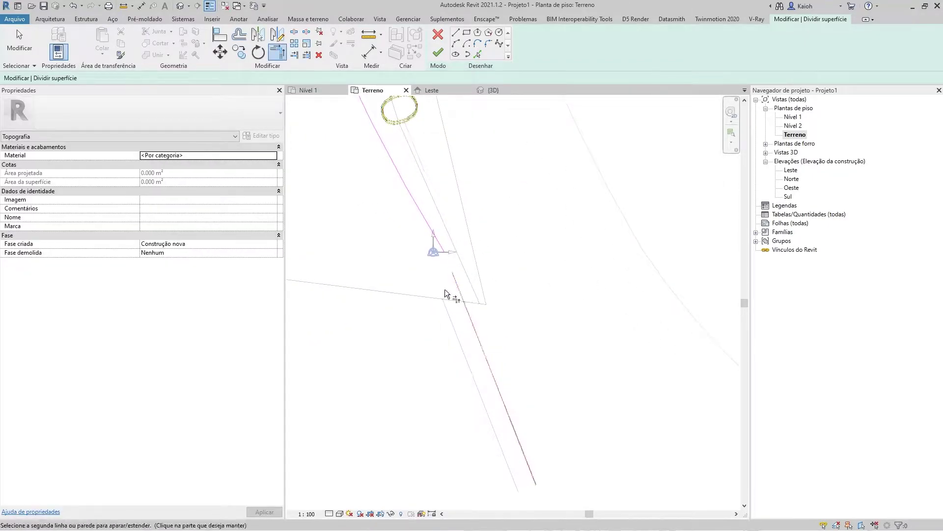
{"action": "left_click", "coordinate": [425, 216]}
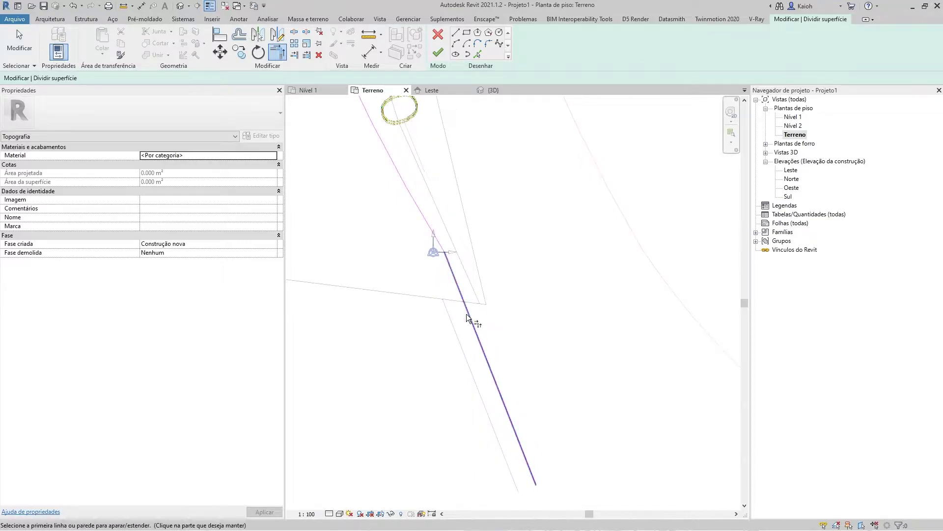
{"action": "scroll", "coordinate": [467, 314], "scroll_direction": "down", "scroll_amount": 5}
{"action": "scroll", "coordinate": [467, 209], "scroll_direction": "up", "scroll_amount": 2}
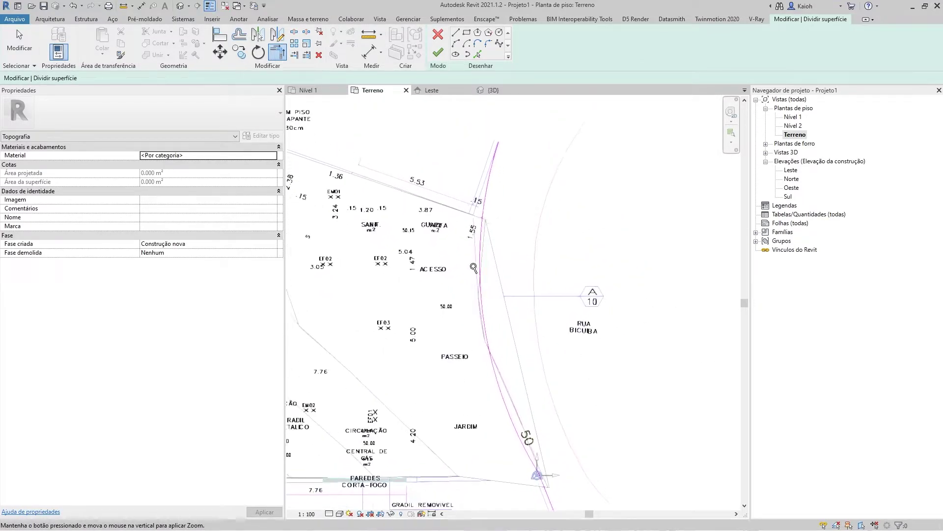
{"action": "scroll", "coordinate": [487, 217], "scroll_direction": "down", "scroll_amount": 1}
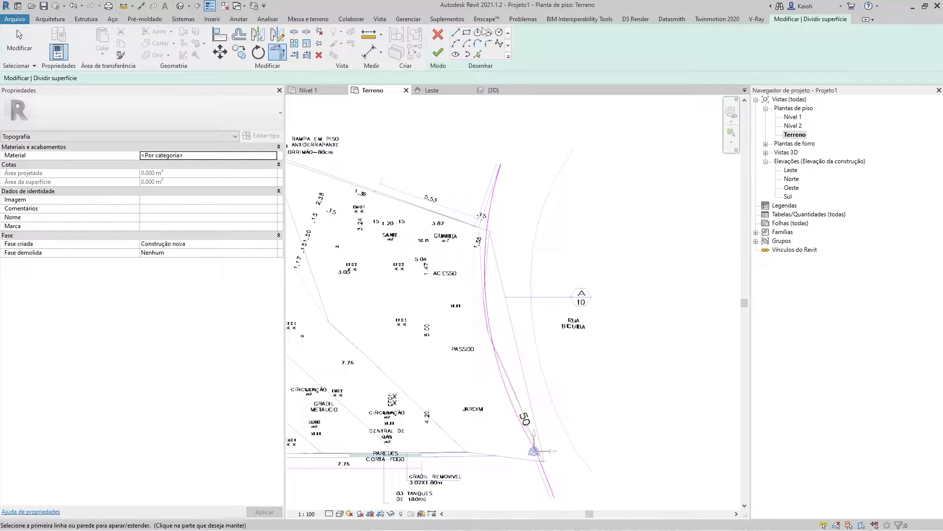
{"action": "left_click", "coordinate": [438, 52]}
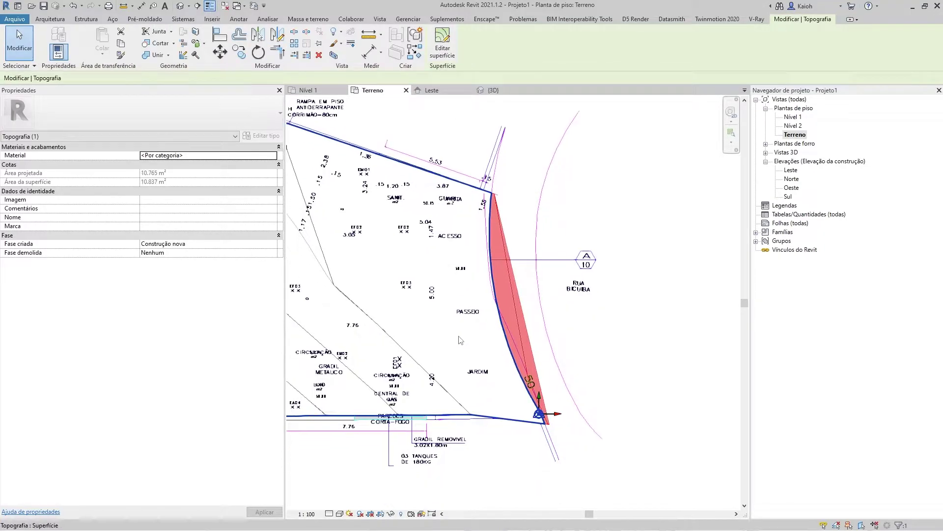
- Delete the thin 10.765 m² toposurface strip along Rua Bicuiba
{"action": "middle_click_drag", "start_coordinate": [446, 383], "coordinate": [451, 346]}
{"action": "left_click", "coordinate": [451, 346]}
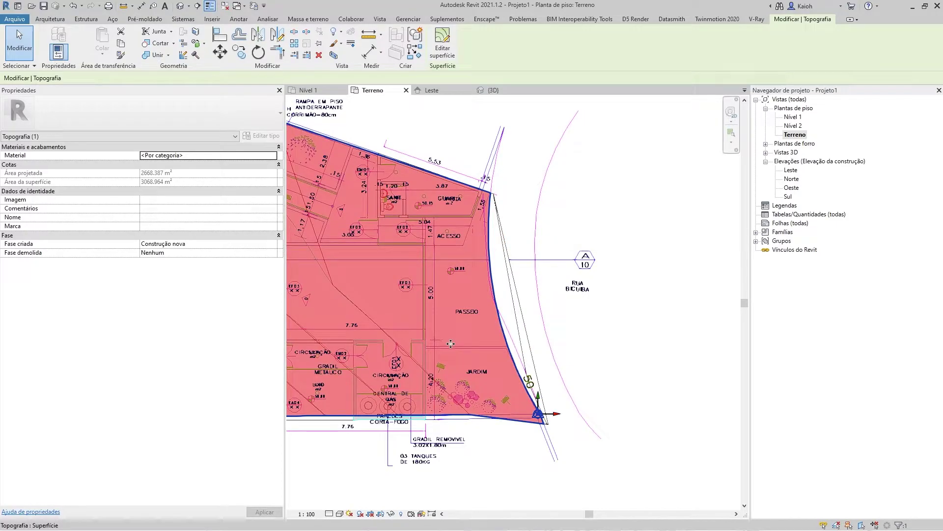
{"action": "left_click", "coordinate": [509, 310]}
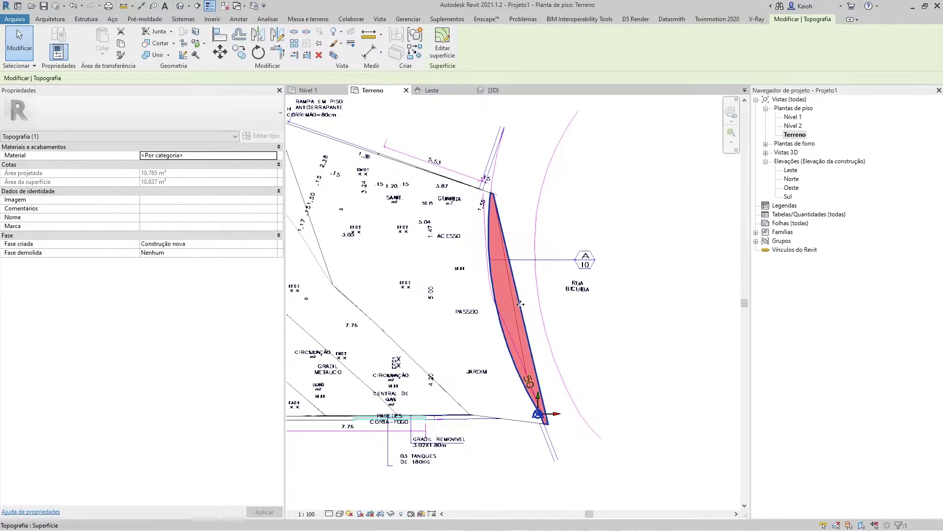
{"action": "key", "text": "Delete"}
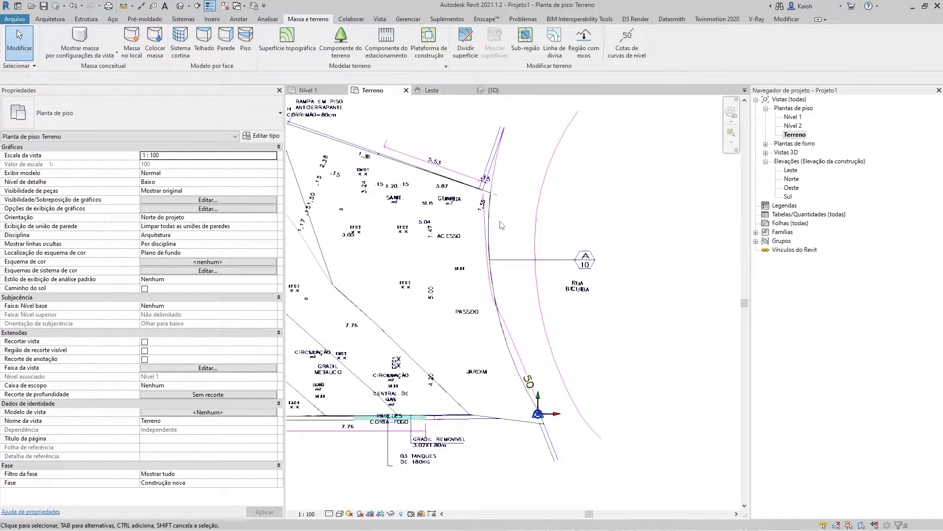
{"action": "scroll", "coordinate": [501, 225], "scroll_direction": "down", "scroll_amount": 5}
- Switch to the 3D view and orbit to see the trimmed site contours
{"action": "mouse_move", "coordinate": [501, 225]}
{"action": "middle_mouse_down"}
{"action": "mouse_move", "coordinate": [531, 314]}
{"action": "mouse_move", "coordinate": [412, 161]}
{"action": "middle_mouse_up"}
{"action": "scroll", "coordinate": [413, 161], "scroll_direction": "down", "scroll_amount": 2}
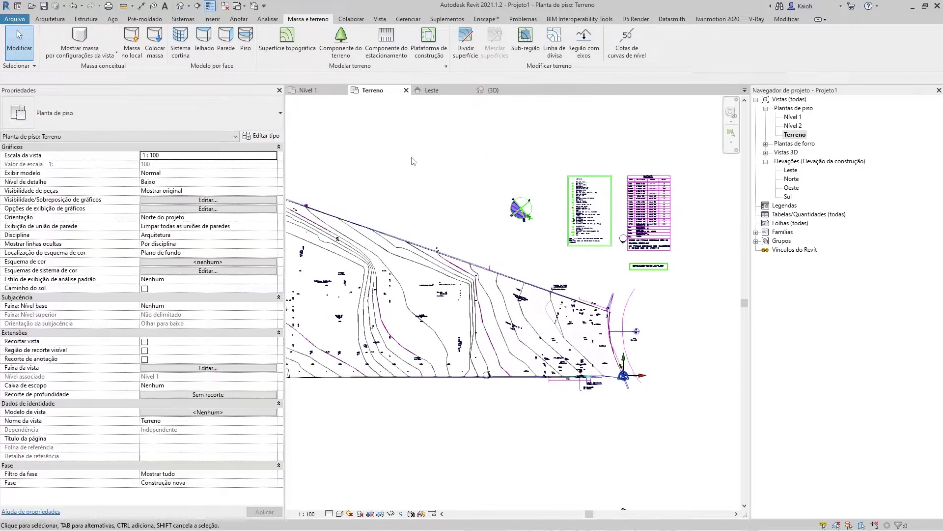
{"action": "left_click", "coordinate": [494, 90]}
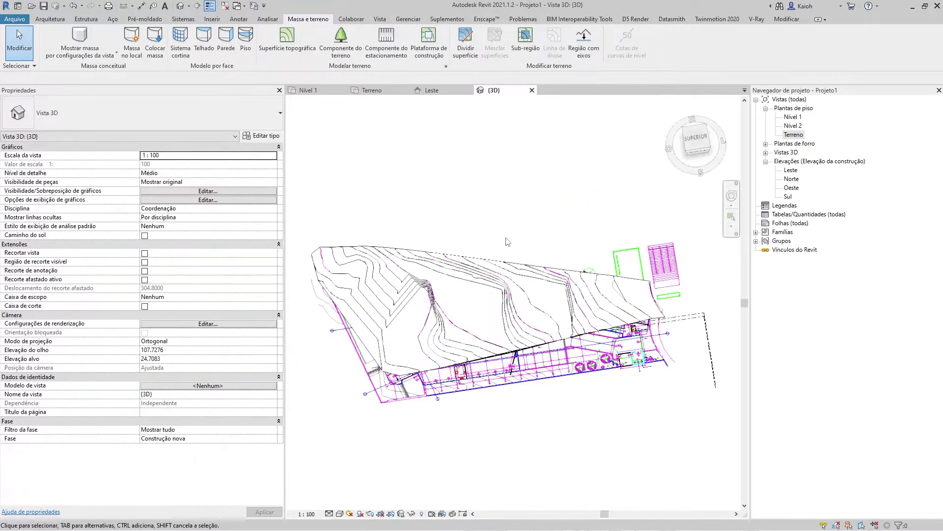
{"action": "middle_click_drag", "start_coordinate": [507, 241], "coordinate": [589, 326], "text": "shift"}
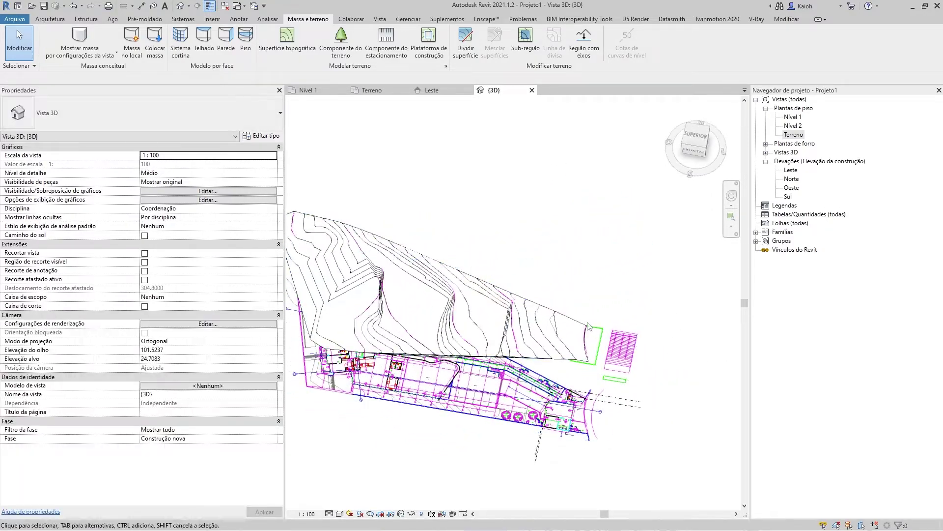
{"action": "middle_click_drag", "start_coordinate": [576, 407], "coordinate": [600, 333], "text": "shift"}
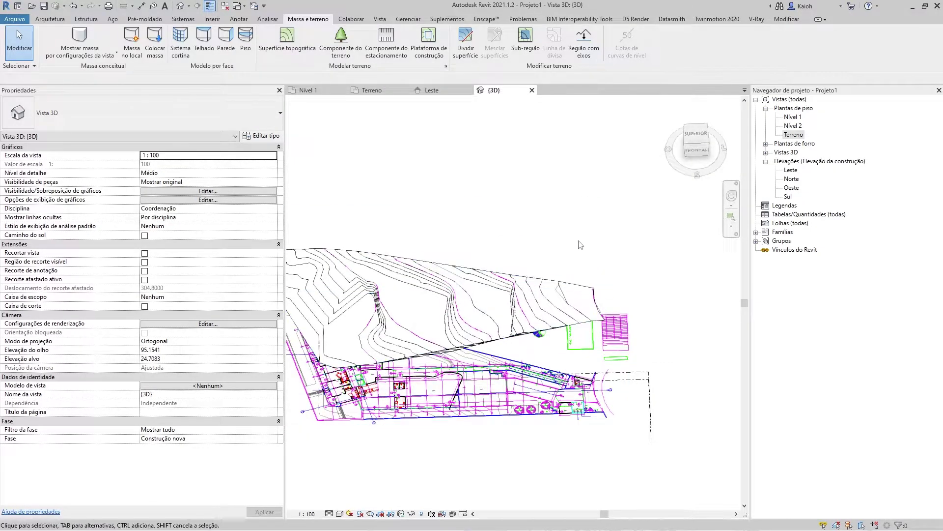
{"action": "left_click", "coordinate": [794, 134]}
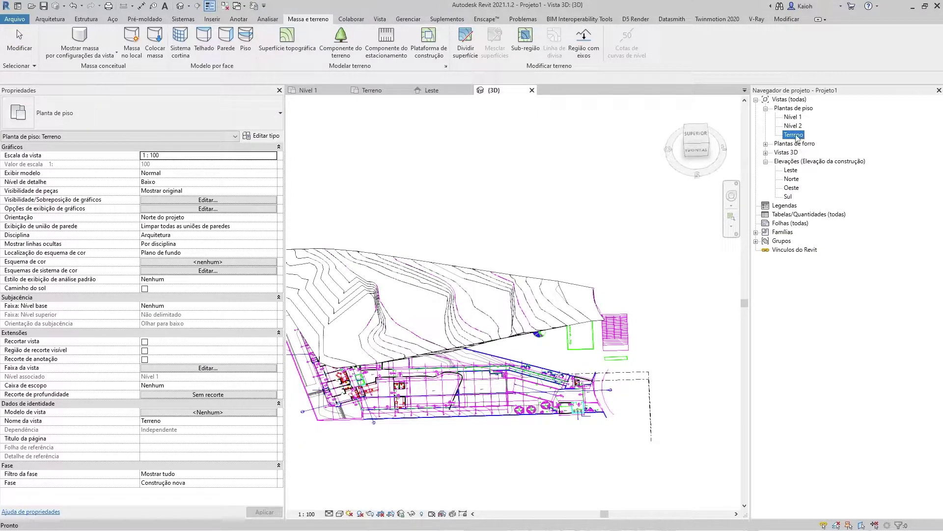
- Reopen the Terreno floor plan and switch over to Google Earth Pro
{"action": "double_click", "coordinate": [794, 135]}
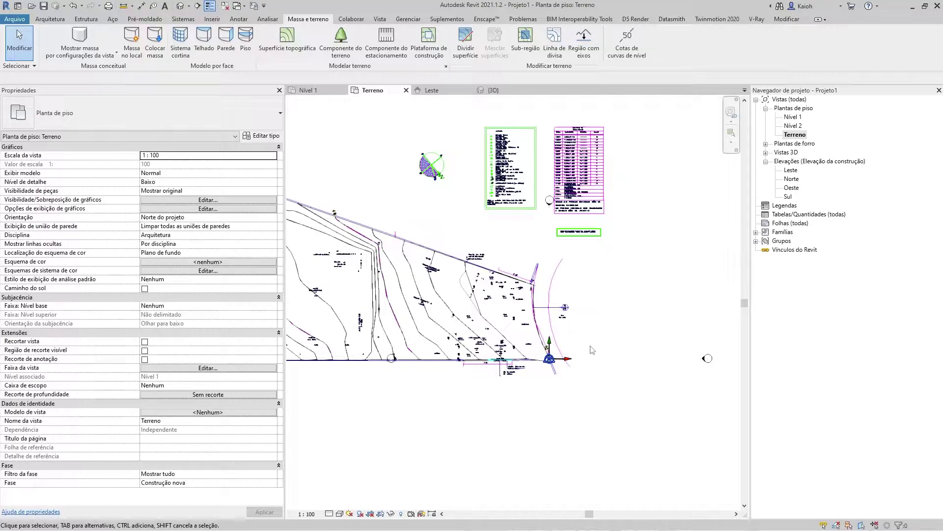
{"action": "key", "text": "alt+Tab"}
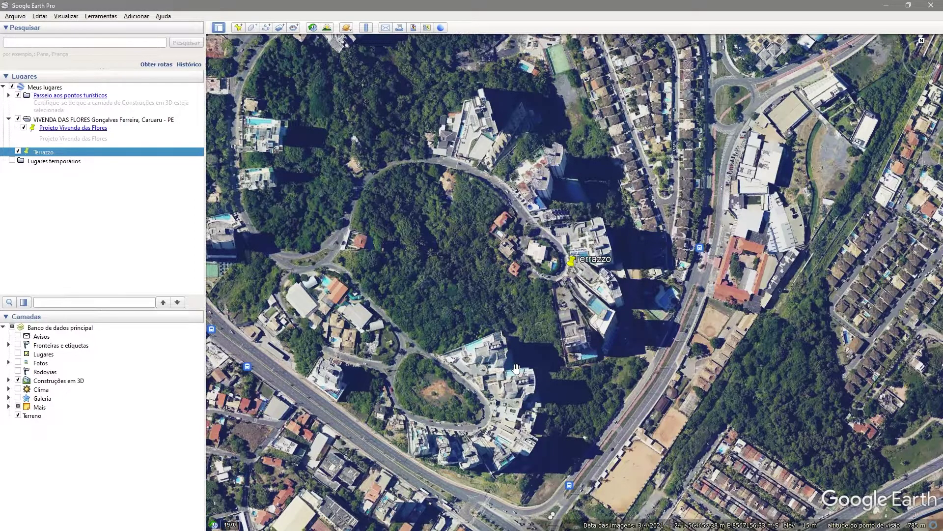
- Drop a trial placemark over the site and drag it to read its UTM coordinates
{"action": "left_click_drag", "start_coordinate": [526, 373], "coordinate": [559, 333]}
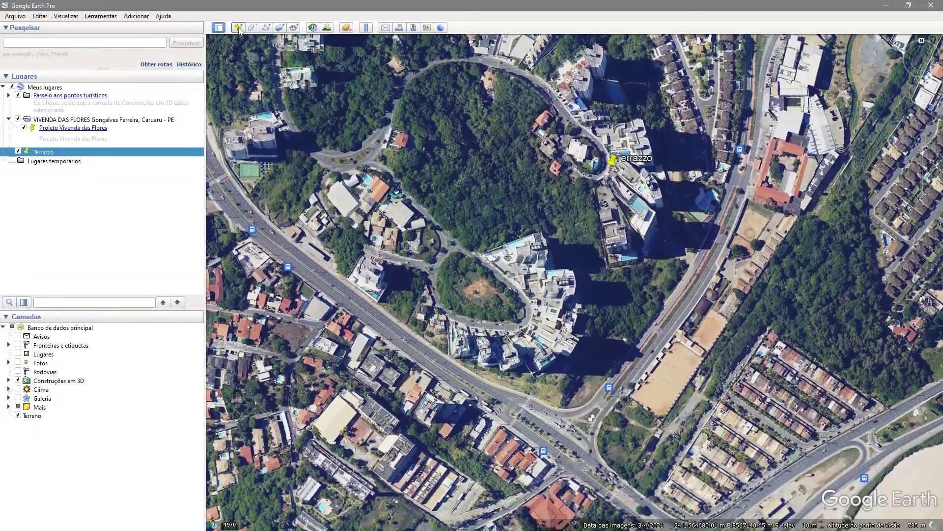
{"action": "left_click", "coordinate": [239, 28]}
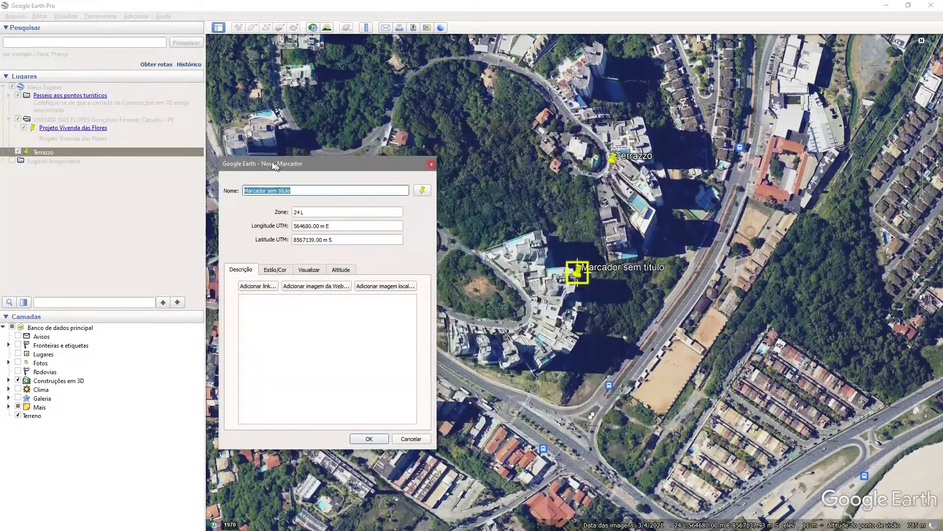
{"action": "left_click_drag", "start_coordinate": [462, 136], "coordinate": [253, 141]}
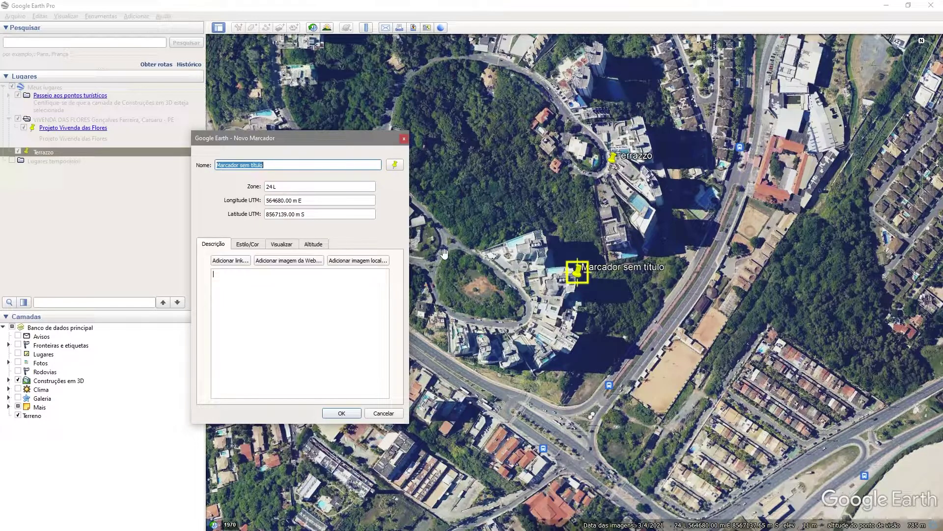
{"action": "mouse_move", "coordinate": [581, 276]}
{"action": "left_mouse_down"}
{"action": "mouse_move", "coordinate": [834, 261]}
{"action": "mouse_move", "coordinate": [492, 253]}
{"action": "mouse_move", "coordinate": [841, 210]}
{"action": "mouse_move", "coordinate": [560, 378]}
{"action": "mouse_move", "coordinate": [546, 369]}
{"action": "left_mouse_up"}
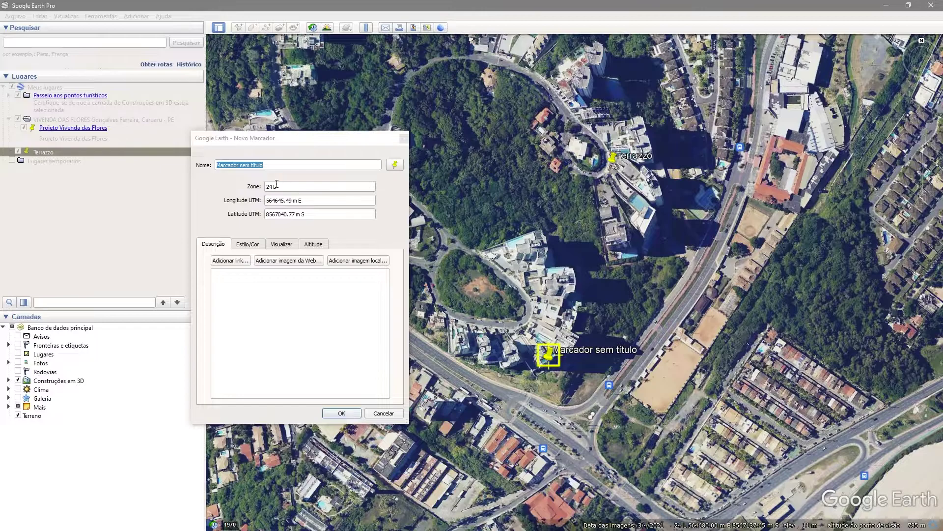
{"action": "left_click", "coordinate": [318, 358]}
- Cancel the trial placemark without saving and pan back over the site
{"action": "left_click", "coordinate": [392, 417]}
{"action": "left_click", "coordinate": [384, 413]}
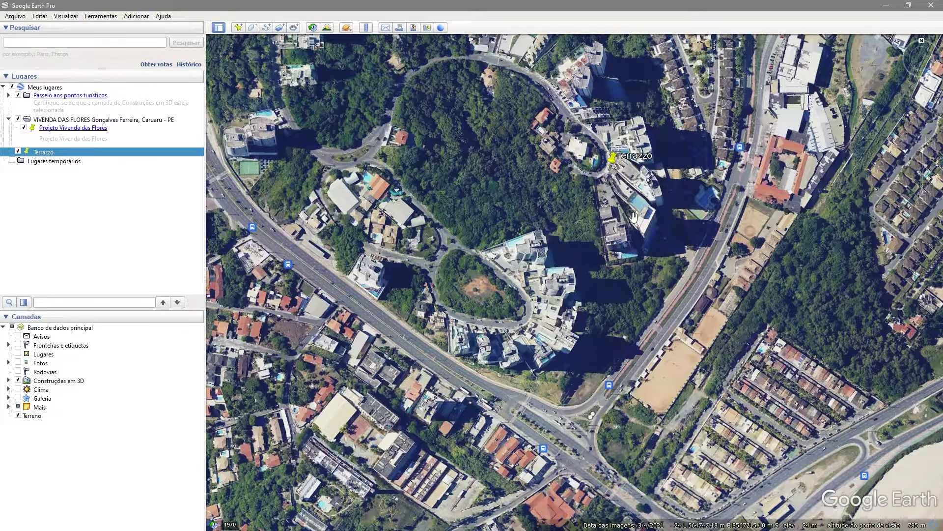
{"action": "left_click_drag", "start_coordinate": [634, 226], "coordinate": [570, 338]}
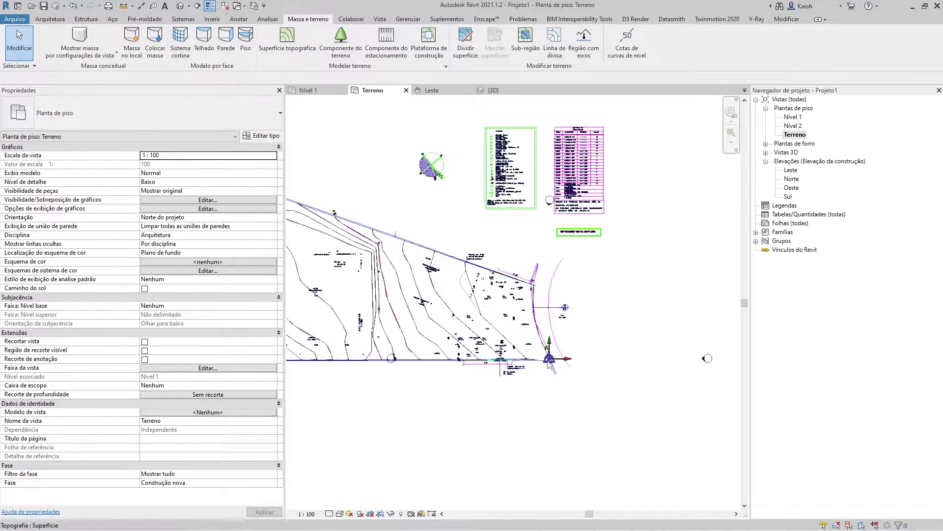
- Zoom in and back out on the Terreno site plan
{"action": "scroll", "coordinate": [577, 315], "scroll_direction": "up", "scroll_amount": 2}
{"action": "scroll", "coordinate": [565, 324], "scroll_direction": "up", "scroll_amount": 2}
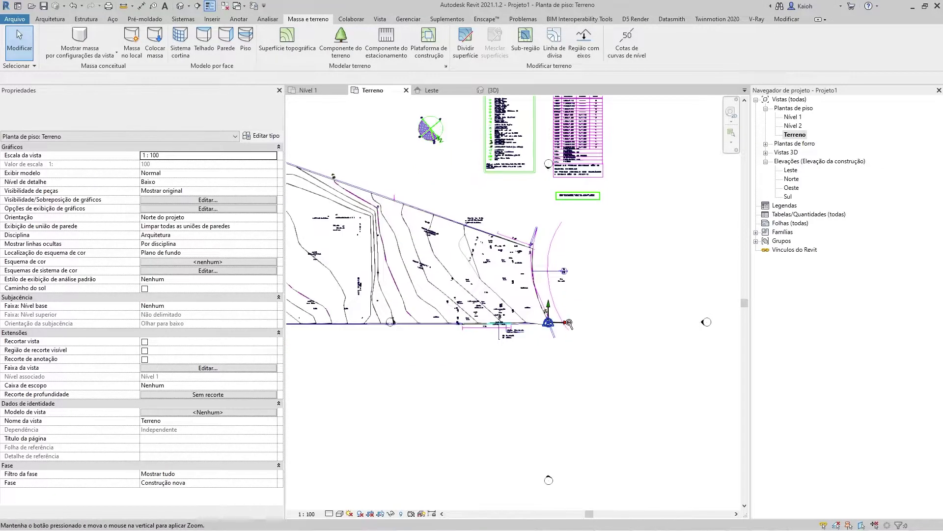
{"action": "scroll", "coordinate": [550, 334], "scroll_direction": "up", "scroll_amount": 2}
{"action": "scroll", "coordinate": [526, 346], "scroll_direction": "up", "scroll_amount": 1}
{"action": "scroll", "coordinate": [526, 345], "scroll_direction": "up", "scroll_amount": 2}
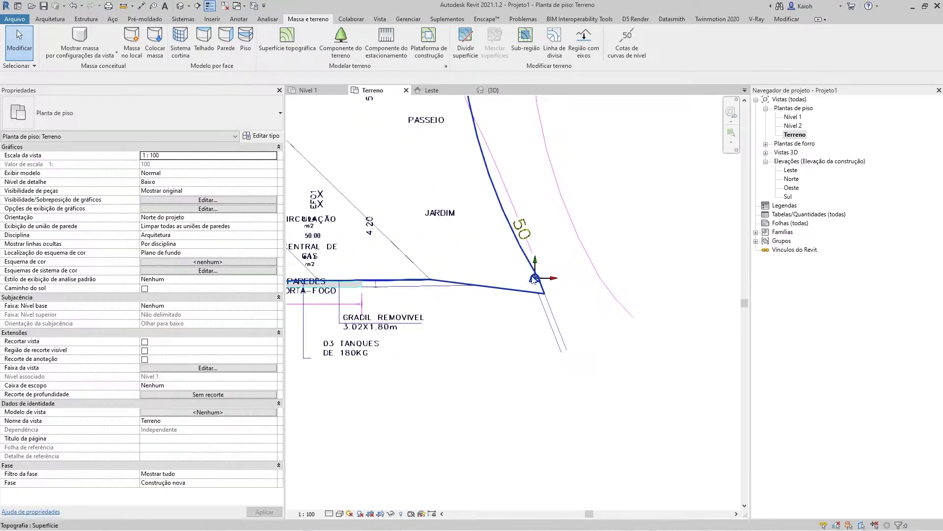
{"action": "scroll", "coordinate": [535, 278], "scroll_direction": "down", "scroll_amount": 2}
{"action": "scroll", "coordinate": [556, 313], "scroll_direction": "down", "scroll_amount": 2}
{"action": "scroll", "coordinate": [574, 305], "scroll_direction": "down", "scroll_amount": 2}
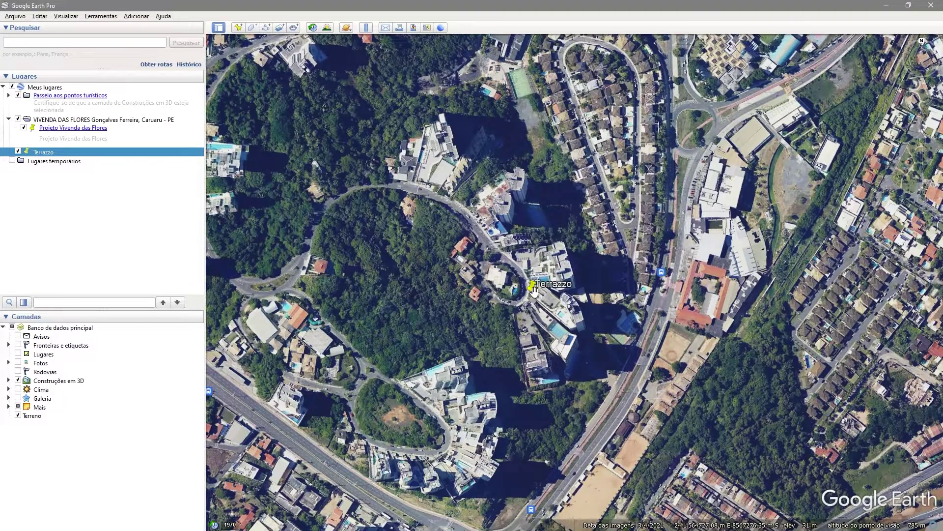
{"action": "mouse_move", "coordinate": [530, 286]}
{"action": "right_mouse_down"}
{"action": "mouse_move", "coordinate": [535, 371]}
{"action": "mouse_move", "coordinate": [491, 496]}
{"action": "right_mouse_up"}
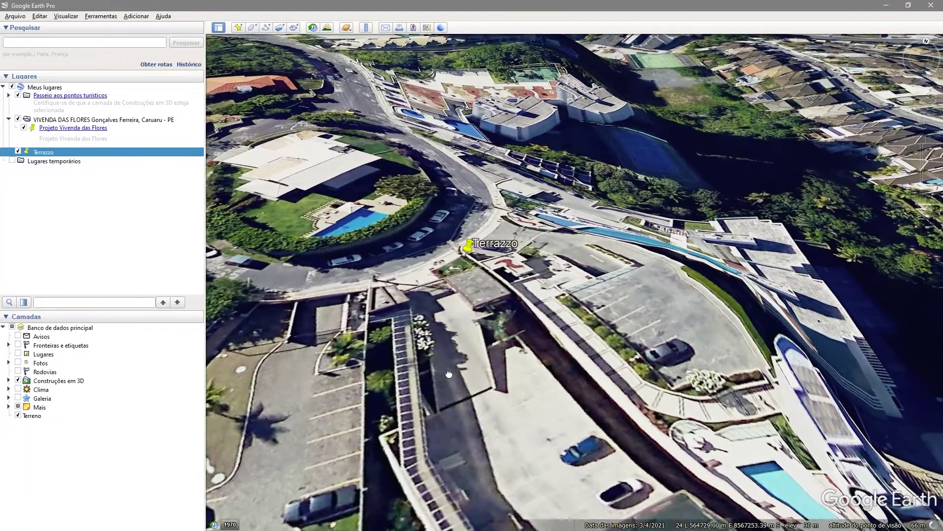
{"action": "right_click_drag", "start_coordinate": [449, 374], "coordinate": [555, 357]}
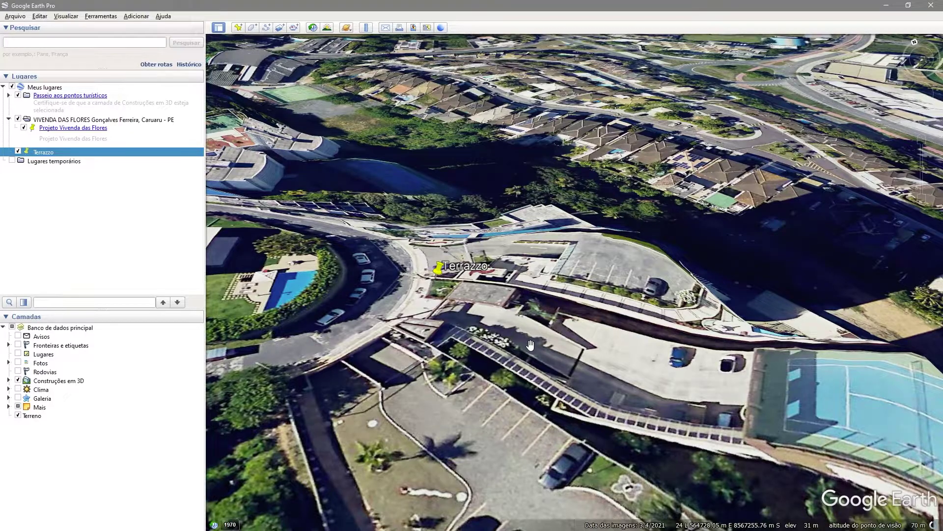
{"action": "scroll", "coordinate": [555, 392], "scroll_direction": "down", "scroll_amount": 5}
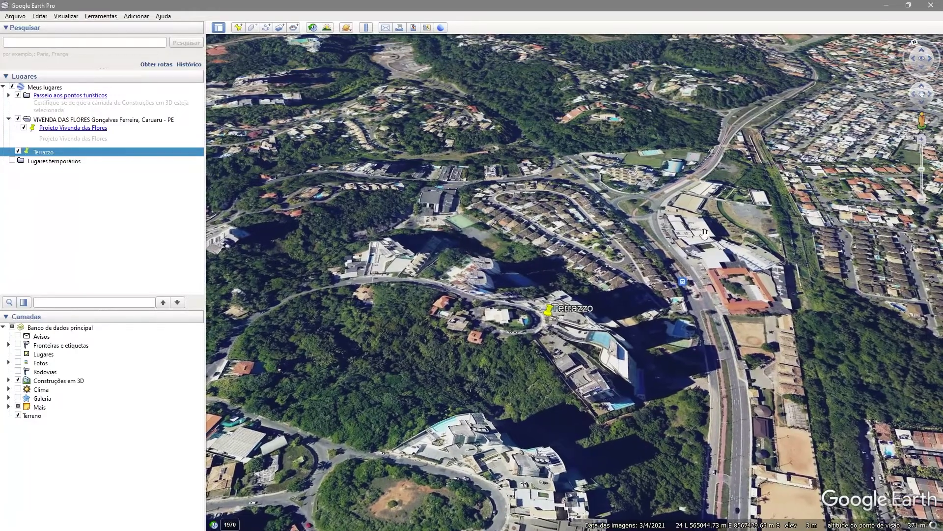
{"action": "mouse_move", "coordinate": [639, 276]}
{"action": "right_mouse_down"}
{"action": "mouse_move", "coordinate": [639, 334]}
{"action": "mouse_move", "coordinate": [612, 167]}
{"action": "right_mouse_up"}
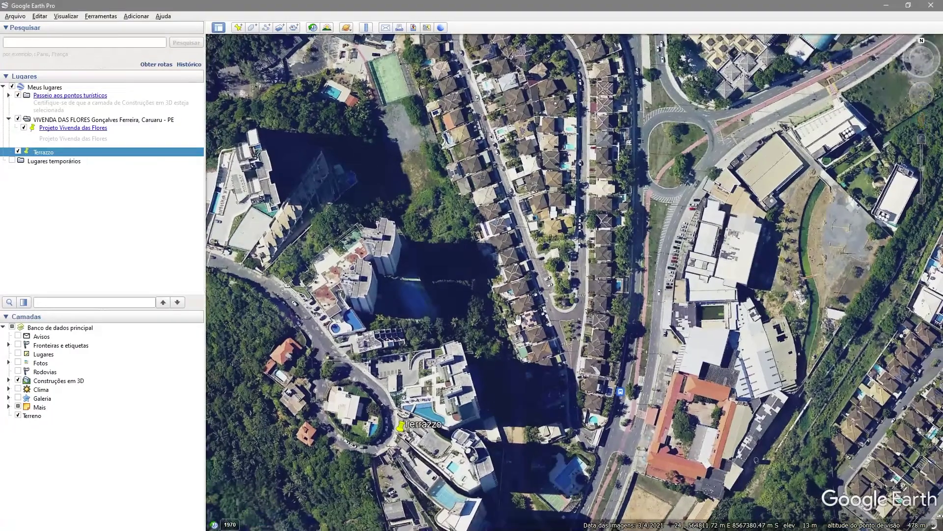
{"action": "left_click_drag", "start_coordinate": [542, 399], "coordinate": [652, 207]}
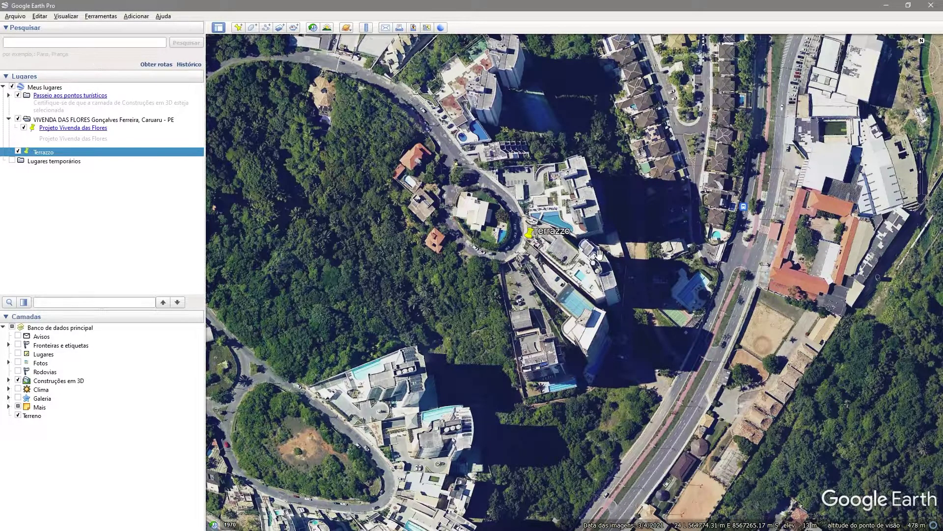
- Check Terrazzo's properties, then switch Google Earth's coordinate display to Universal Transversa de Mercator
{"action": "right_click", "coordinate": [46, 156]}
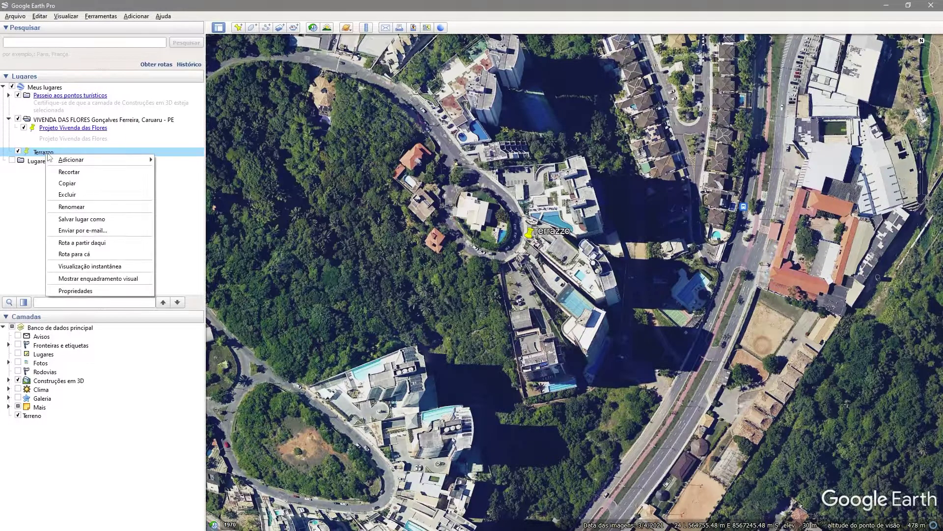
{"action": "left_click", "coordinate": [84, 292]}
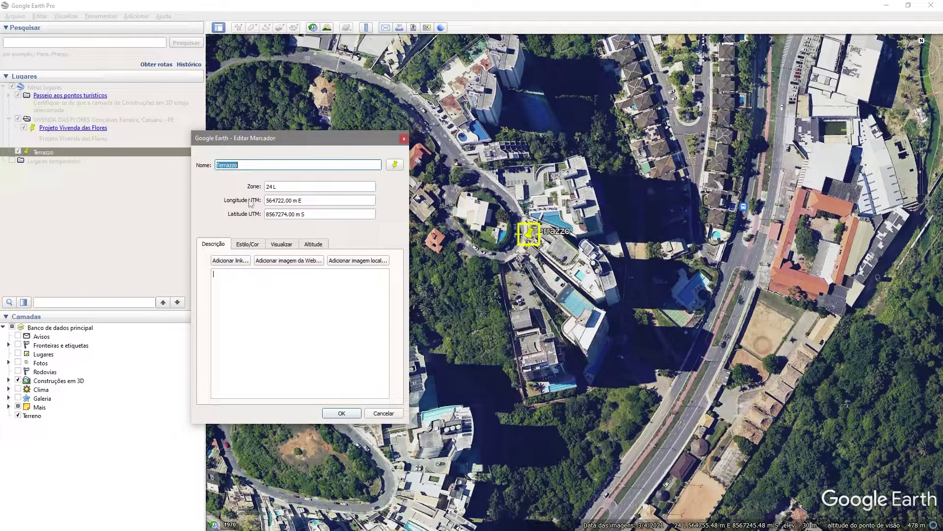
{"action": "left_click", "coordinate": [404, 140]}
{"action": "left_click", "coordinate": [108, 18]}
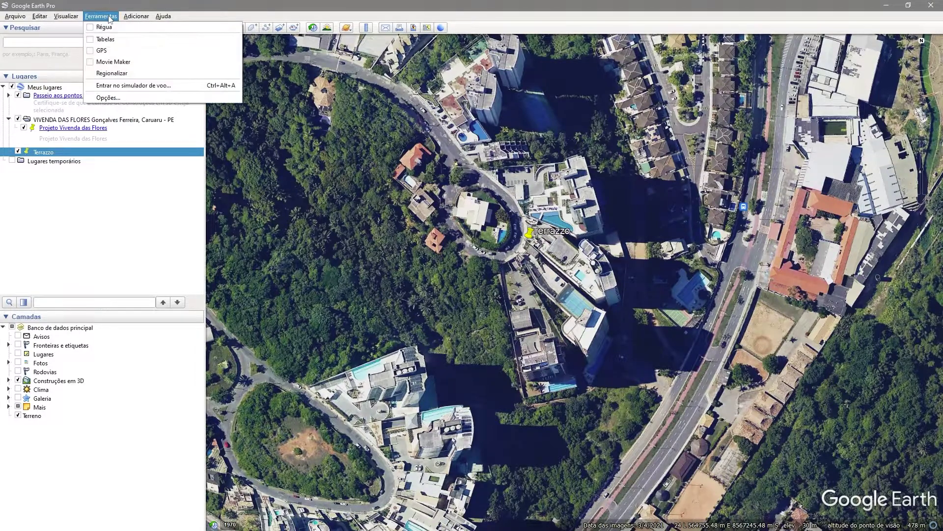
{"action": "left_click", "coordinate": [109, 99]}
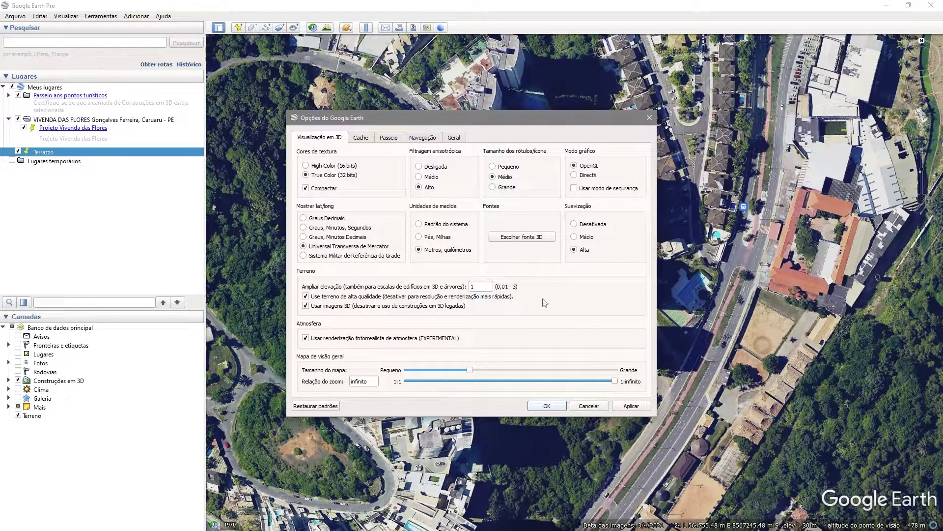
{"action": "left_click", "coordinate": [546, 406]}
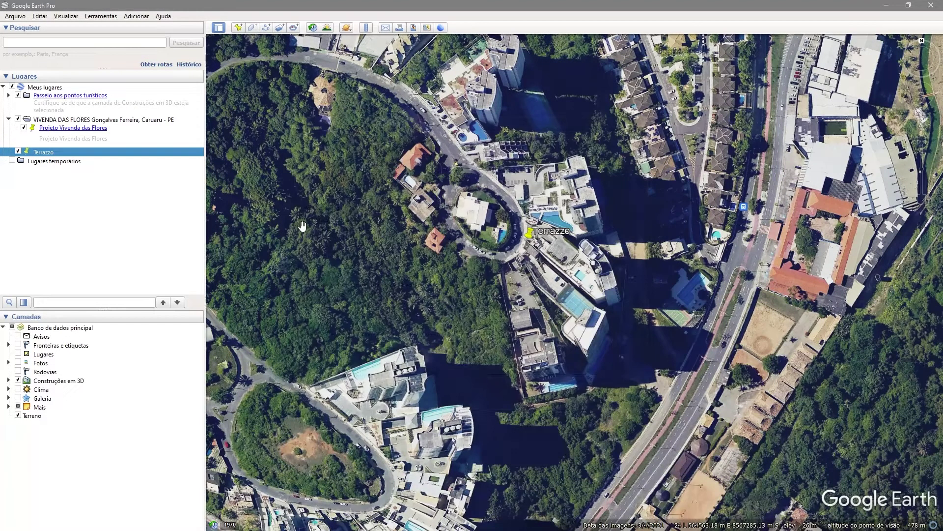
- Reopen Terrazzo's properties and select its UTM longitude, 564722.00 m E
{"action": "right_click", "coordinate": [45, 154]}
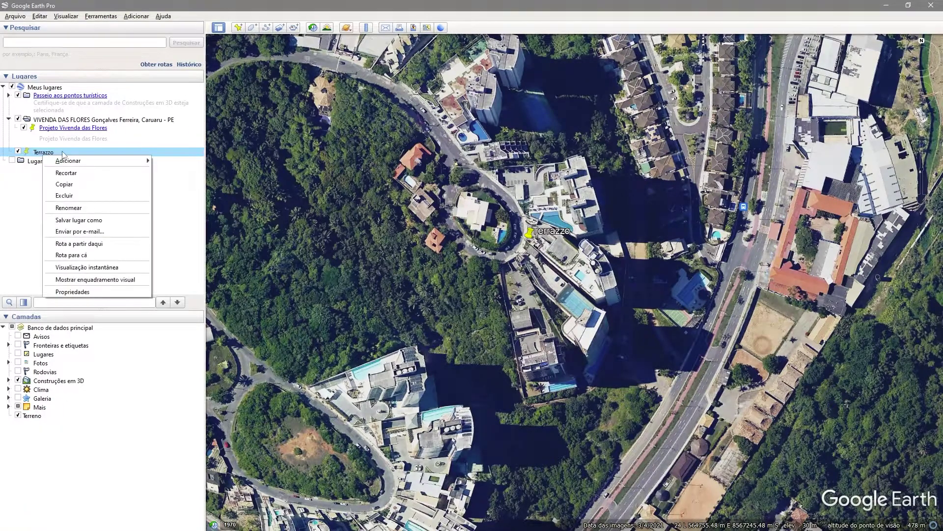
{"action": "left_click", "coordinate": [87, 292]}
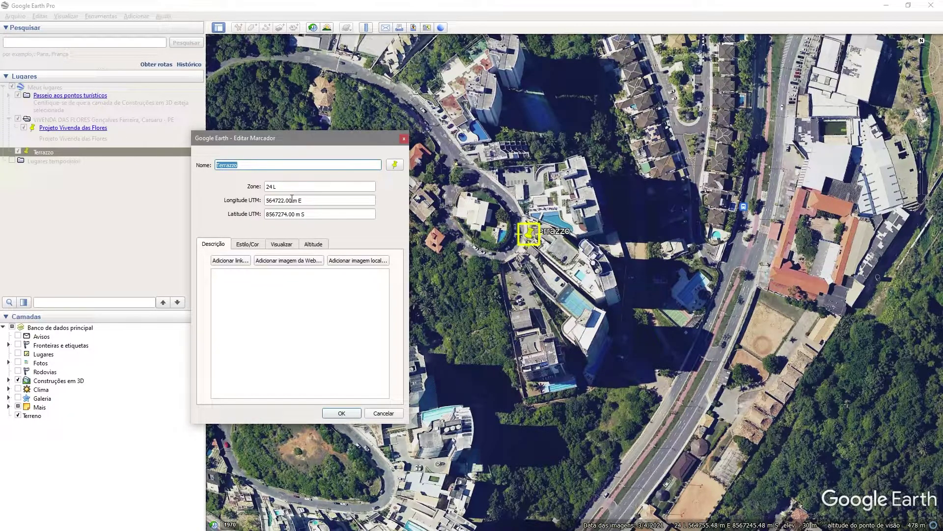
{"action": "left_click", "coordinate": [293, 200]}
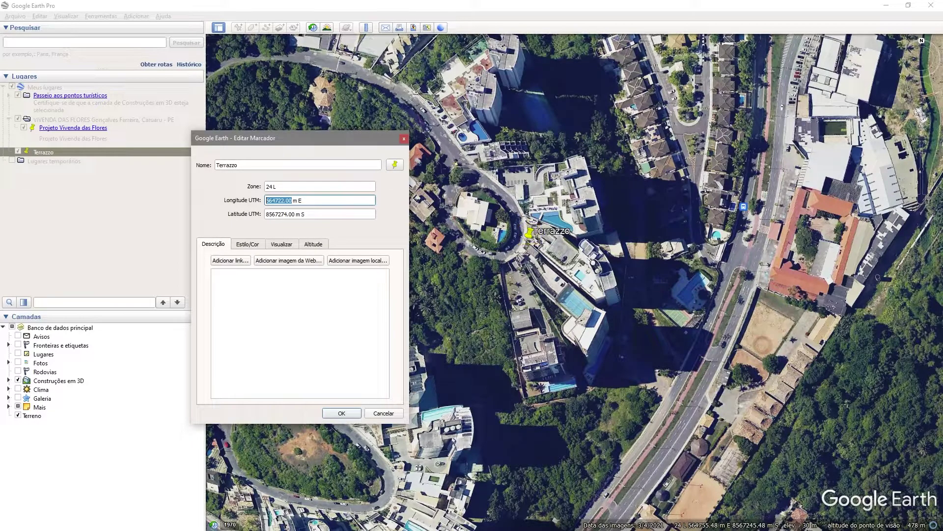
{"action": "left_click", "coordinate": [786, 305]}
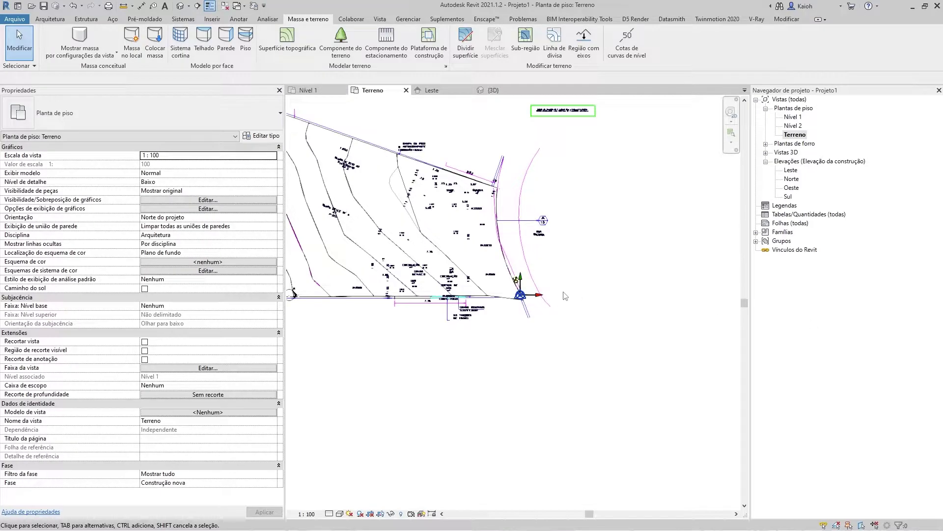
- Select the survey point instead of the project base point and toggle its clip
{"action": "mouse_move", "coordinate": [526, 314]}
{"action": "middle_mouse_down", "text": "ctrl"}
{"action": "mouse_move", "coordinate": [514, 349]}
{"action": "mouse_move", "coordinate": [511, 315]}
{"action": "middle_mouse_up", "text": "ctrl"}
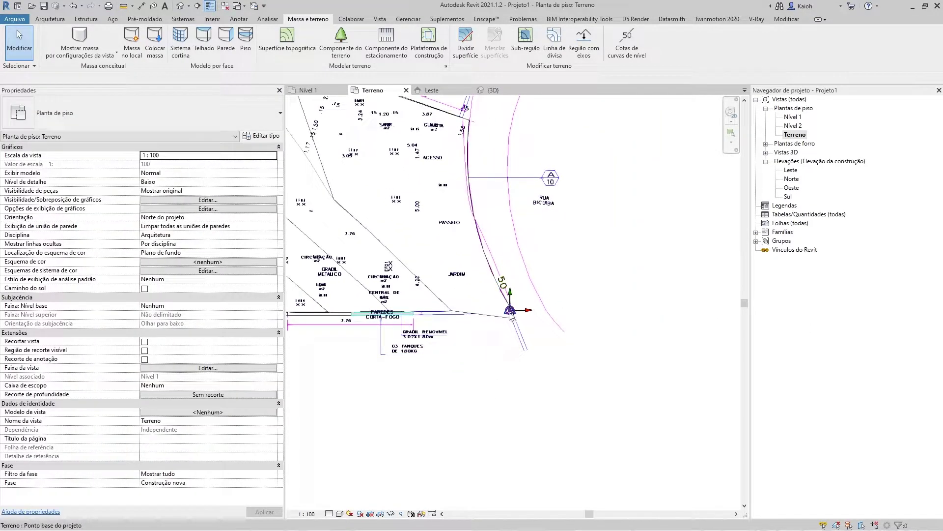
{"action": "left_click", "coordinate": [511, 315]}
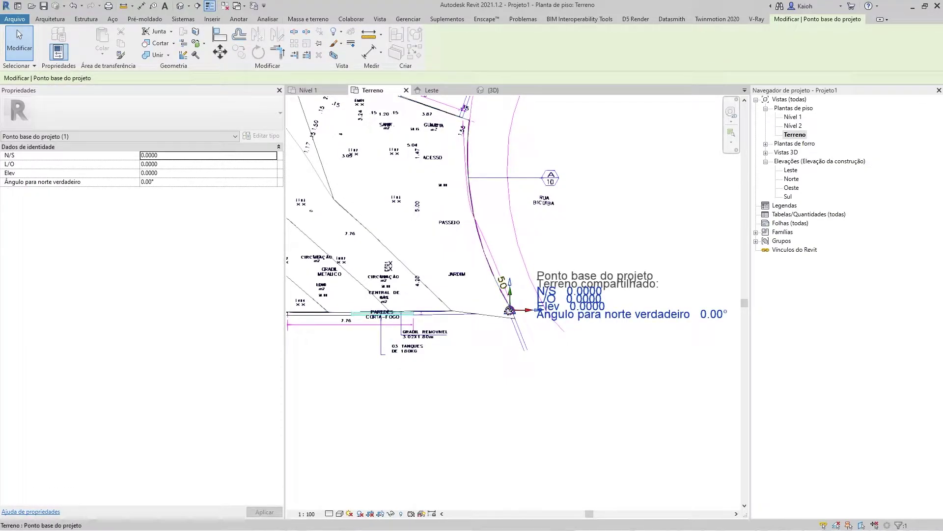
{"action": "key", "text": "Tab"}
{"action": "left_click", "coordinate": [509, 311]}
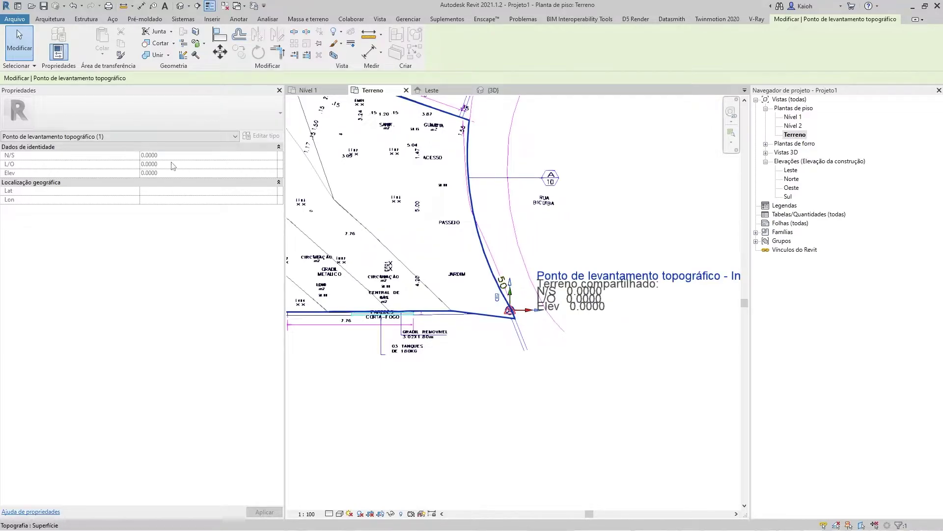
{"action": "left_click", "coordinate": [496, 298]}
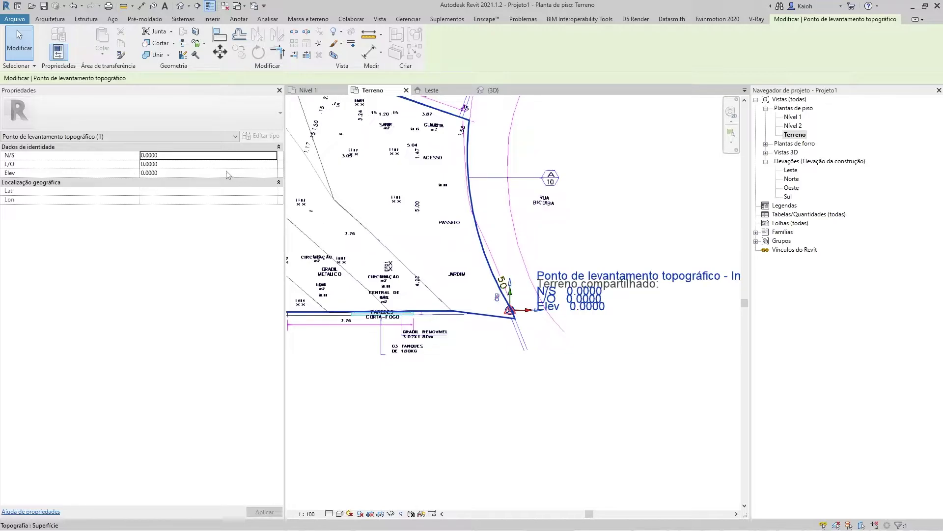
- Enter 564722.00 as the survey point's L/O coordinate
{"action": "left_click", "coordinate": [173, 165]}
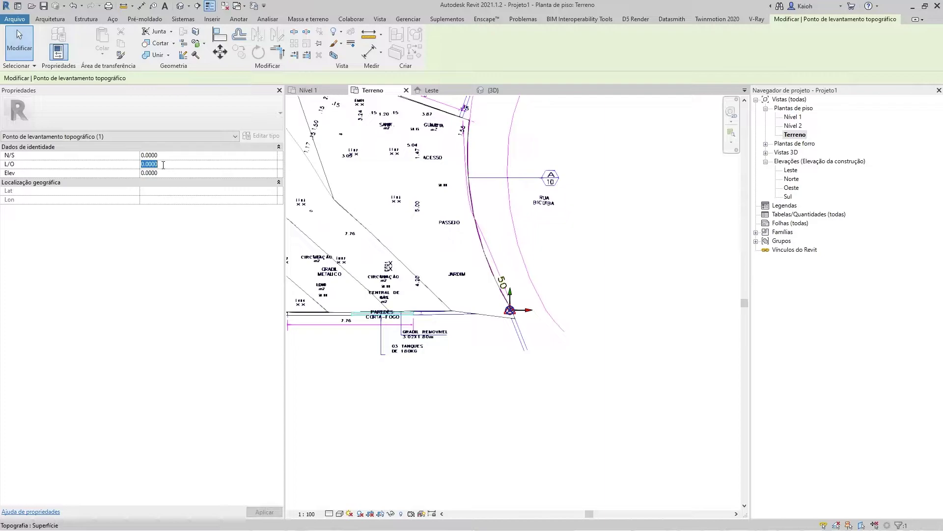
{"action": "type", "text": "564722.00"}
{"action": "key", "text": "Return"}
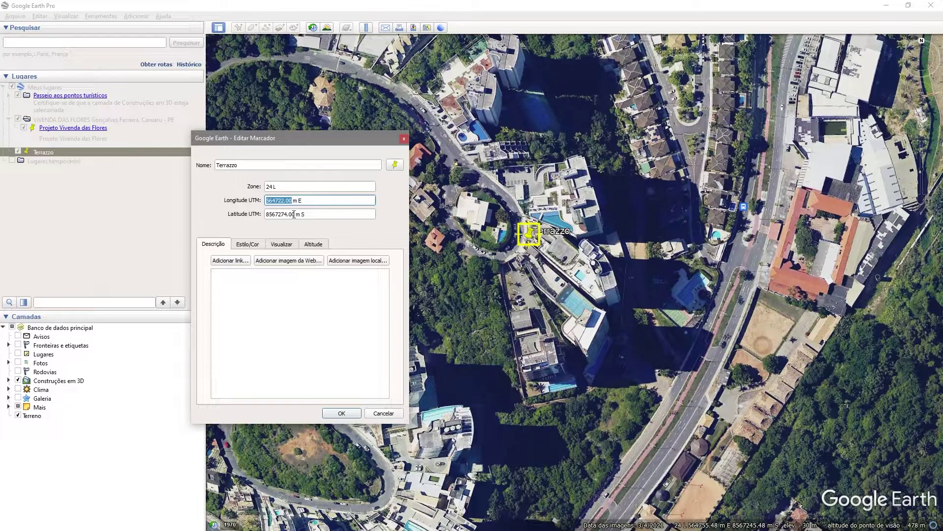
- Select Terrazzo's UTM latitude value, 8567274.00, in the placemark editor
{"action": "left_click_drag", "start_coordinate": [294, 215], "coordinate": [266, 214]}
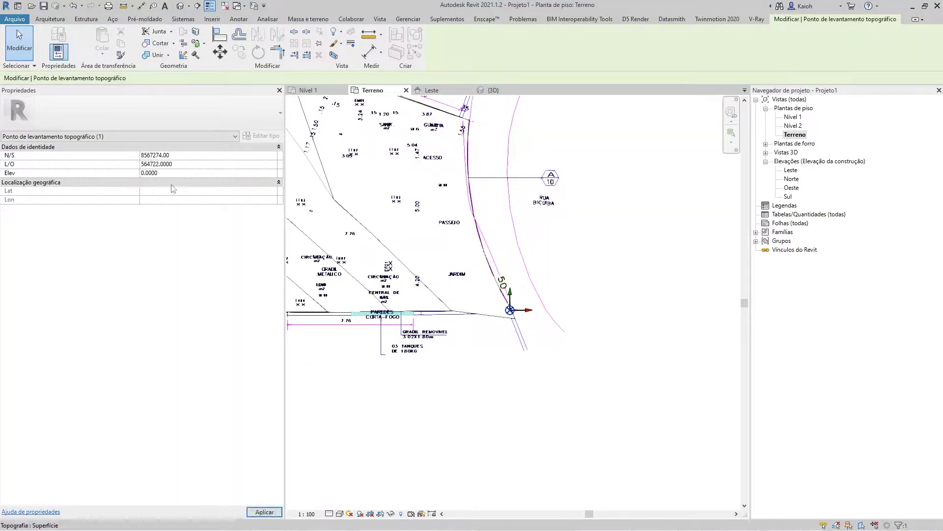
- Commit survey point N/S 8567274.00, drag the project base point north, and clear the selection
{"action": "key", "text": "Return"}
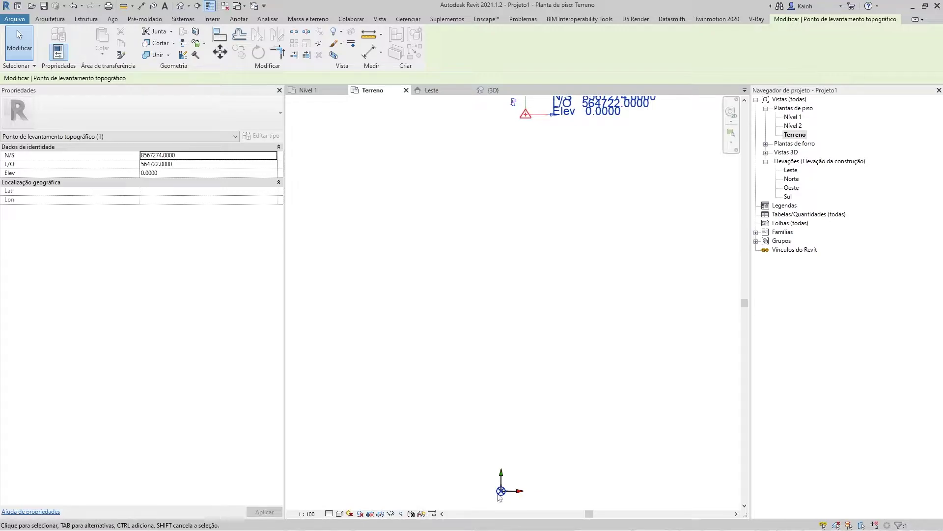
{"action": "left_click_drag", "start_coordinate": [502, 495], "coordinate": [500, 417]}
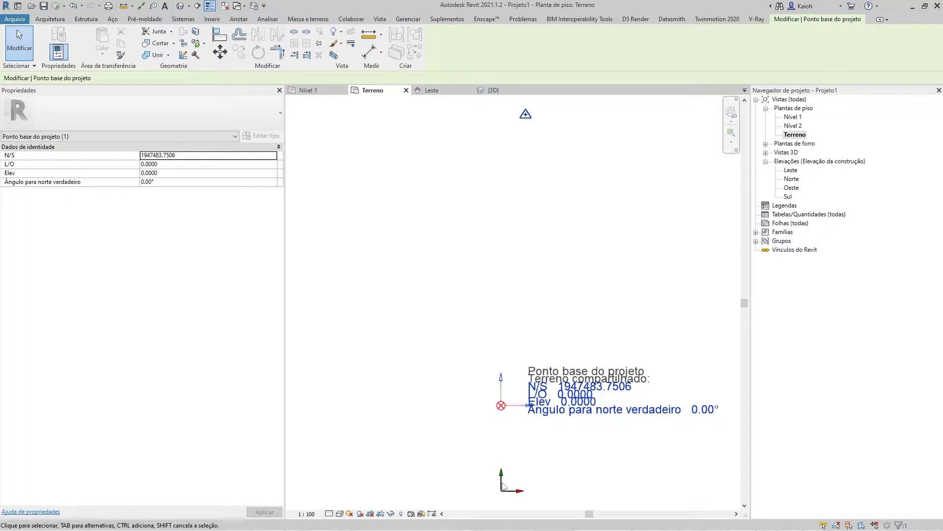
{"action": "key", "text": "Escape"}
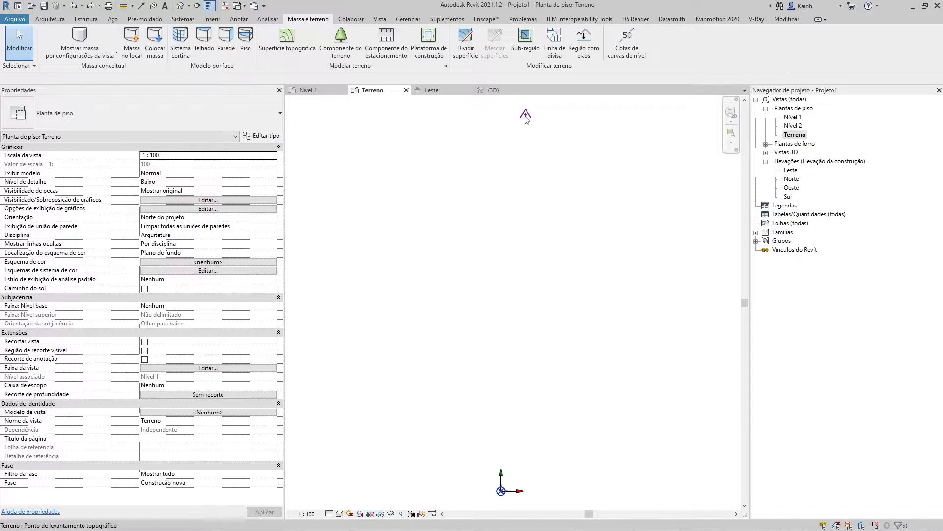
- Relocate the project from the origin to the survey point with Gerenciar > Posição > Realocar projeto
{"action": "left_click", "coordinate": [408, 21]}
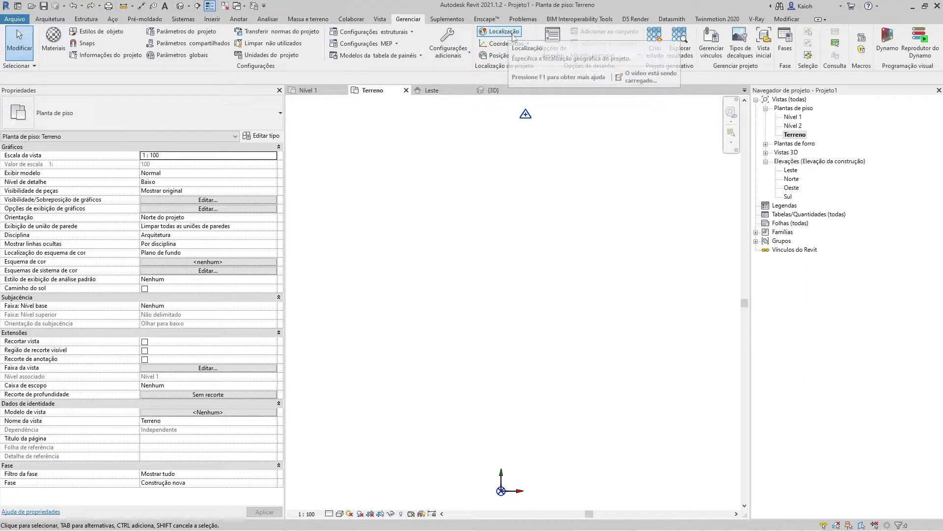
{"action": "left_click", "coordinate": [502, 55]}
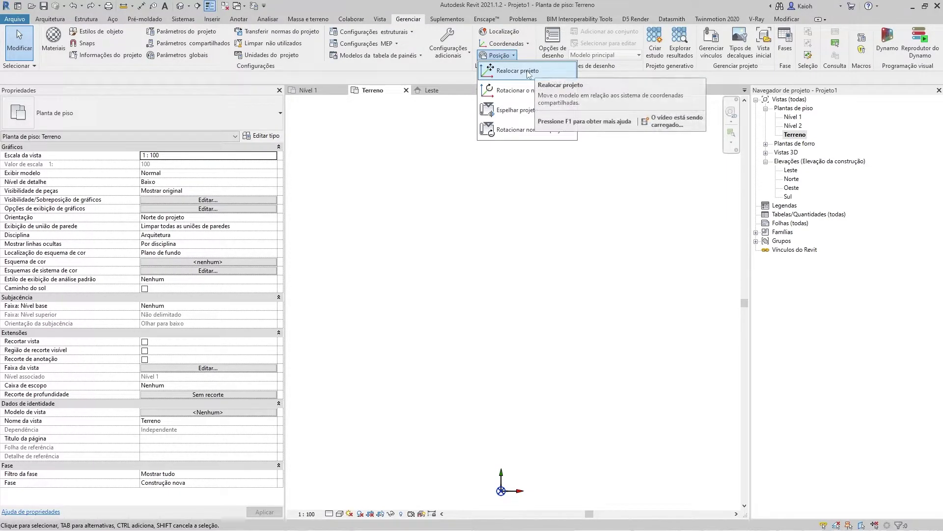
{"action": "left_click", "coordinate": [519, 72]}
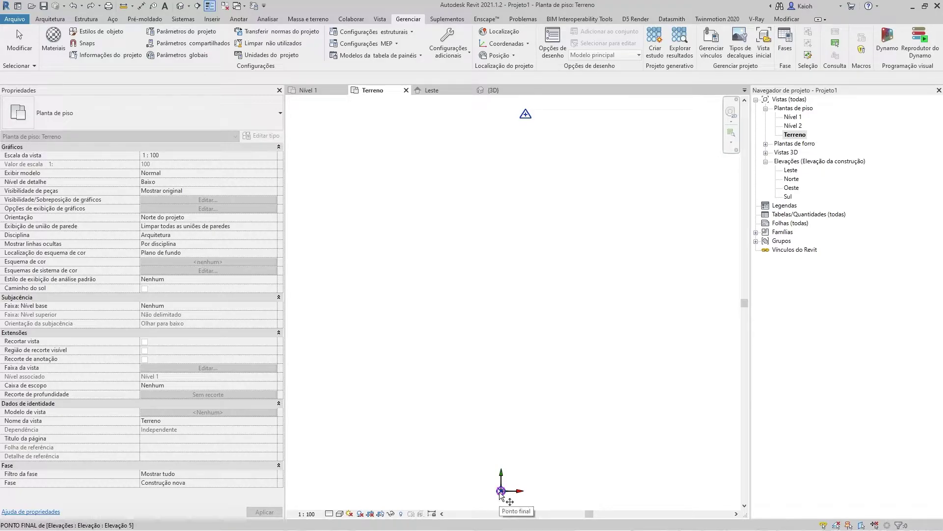
{"action": "left_click", "coordinate": [500, 491]}
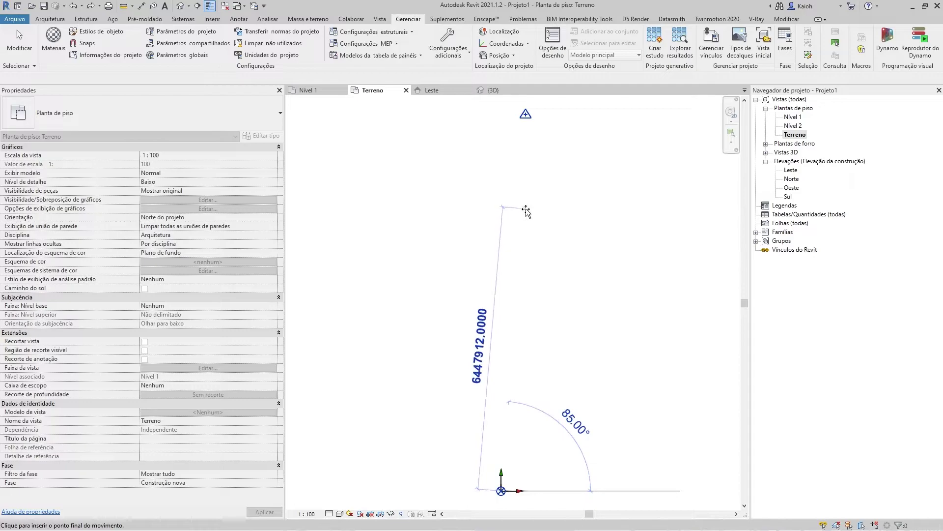
{"action": "middle_click_drag", "start_coordinate": [526, 114], "coordinate": [498, 280]}
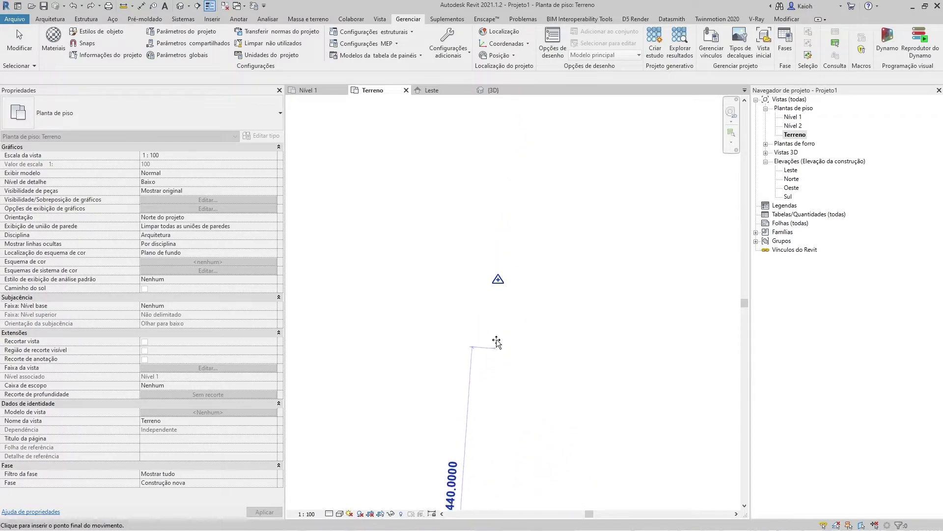
{"action": "left_click", "coordinate": [498, 279]}
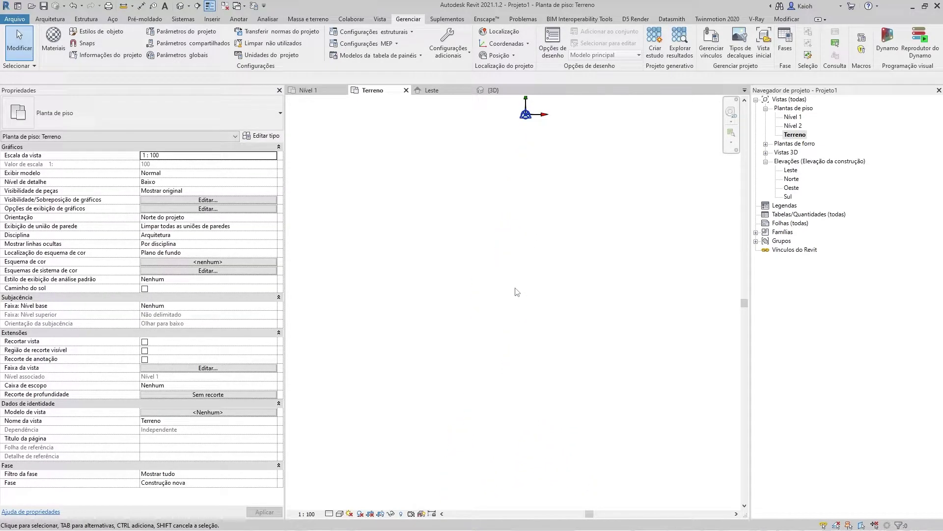
- Pan back to the toposurface, select it, and frame the whole site
{"action": "scroll", "coordinate": [511, 293], "scroll_direction": "down", "scroll_amount": 5}
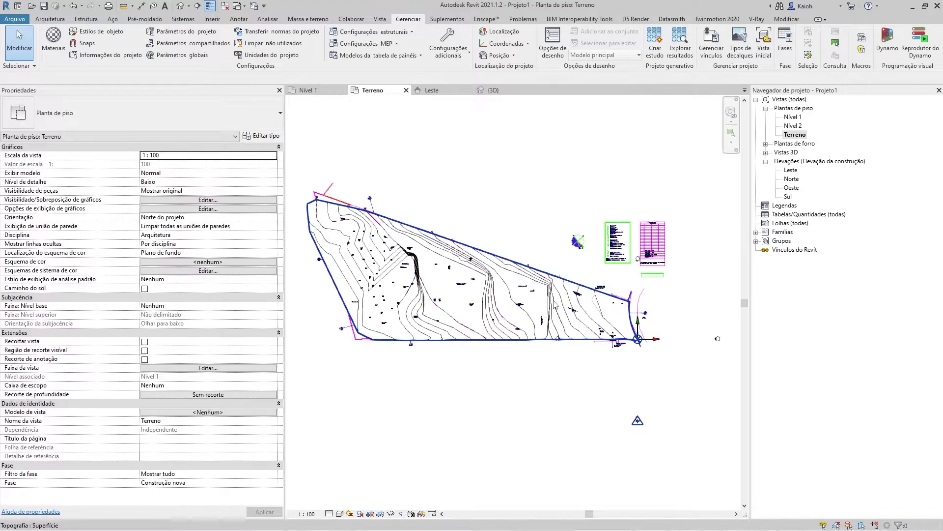
{"action": "mouse_move", "coordinate": [511, 293]}
{"action": "middle_mouse_down"}
{"action": "mouse_move", "coordinate": [497, 311]}
{"action": "mouse_move", "coordinate": [533, 450]}
{"action": "mouse_move", "coordinate": [447, 318]}
{"action": "middle_mouse_up"}
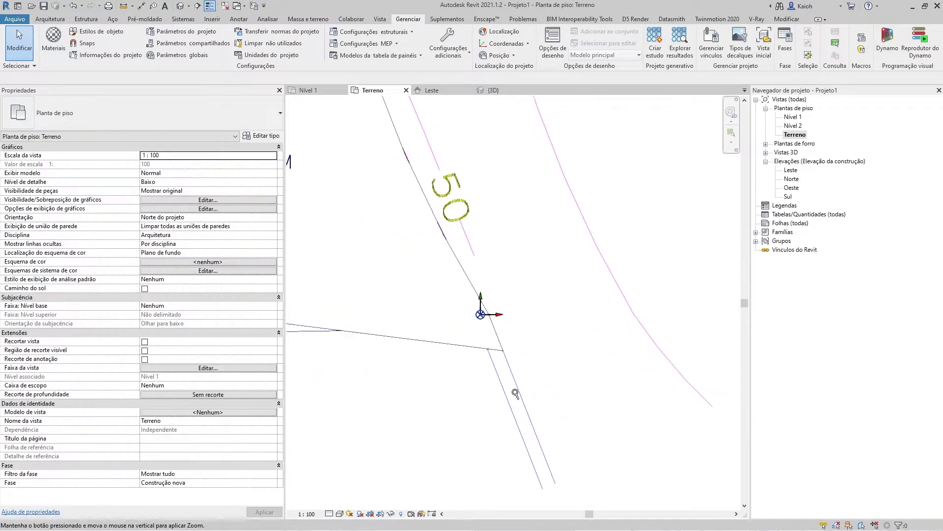
{"action": "left_click", "coordinate": [465, 319]}
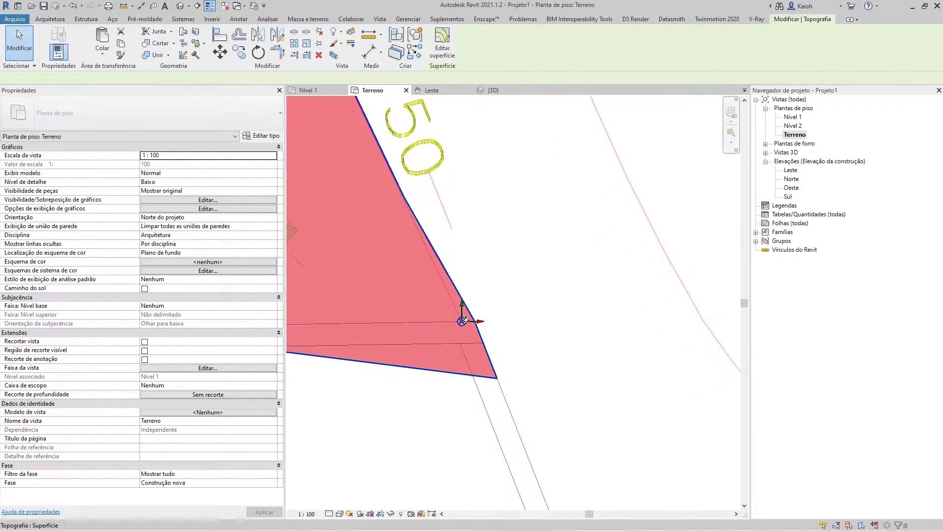
{"action": "mouse_move", "coordinate": [465, 319]}
{"action": "middle_mouse_down", "text": "ctrl"}
{"action": "mouse_move", "coordinate": [523, 411]}
{"action": "mouse_move", "coordinate": [539, 416]}
{"action": "middle_mouse_up", "text": "ctrl"}
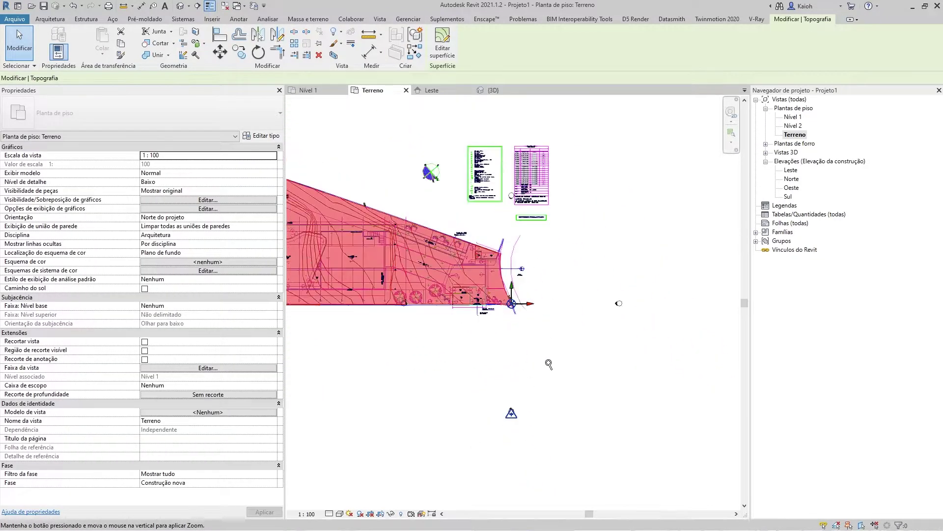
{"action": "mouse_move", "coordinate": [525, 382]}
{"action": "middle_mouse_down"}
{"action": "mouse_move", "coordinate": [527, 436]}
{"action": "mouse_move", "coordinate": [510, 364]}
{"action": "mouse_move", "coordinate": [522, 275]}
{"action": "mouse_move", "coordinate": [528, 297]}
{"action": "mouse_move", "coordinate": [500, 321]}
{"action": "middle_mouse_up"}
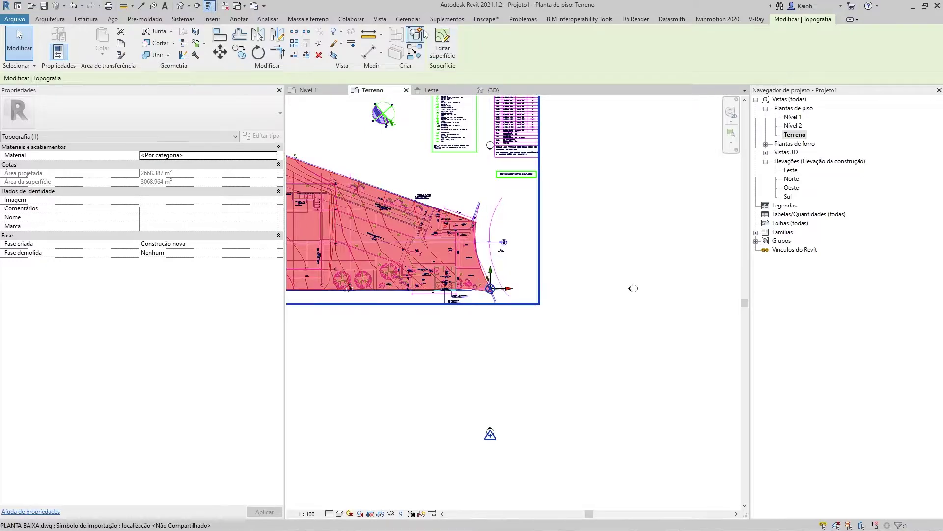
- Open the Manage Position options and zoom in on the internal origin
{"action": "left_click", "coordinate": [408, 19]}
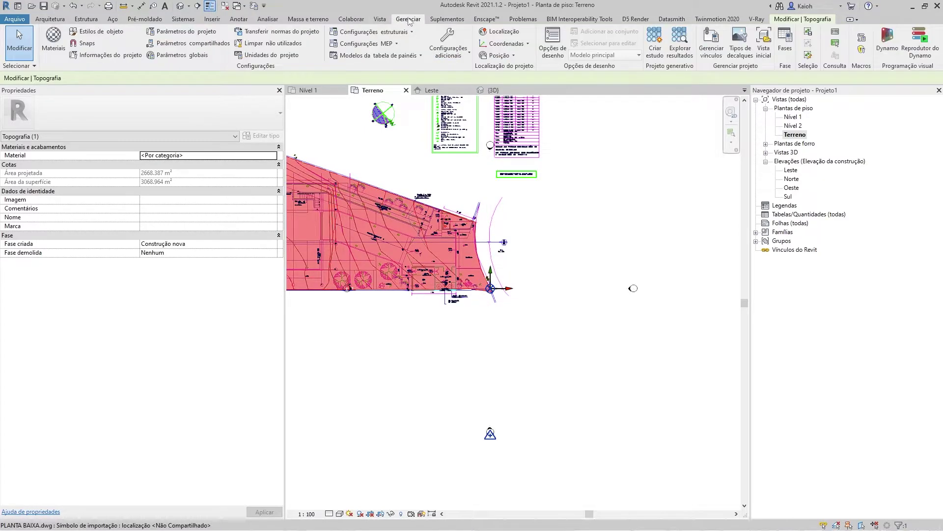
{"action": "left_click", "coordinate": [504, 55]}
{"action": "left_click", "coordinate": [509, 72]}
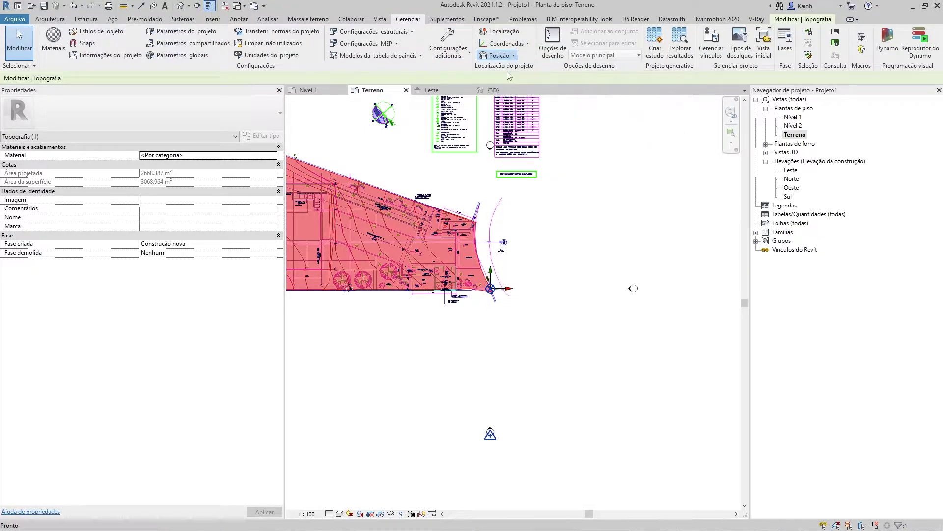
{"action": "scroll", "coordinate": [492, 338], "scroll_direction": "up", "scroll_amount": 2}
{"action": "scroll", "coordinate": [492, 339], "scroll_direction": "up", "scroll_amount": 2}
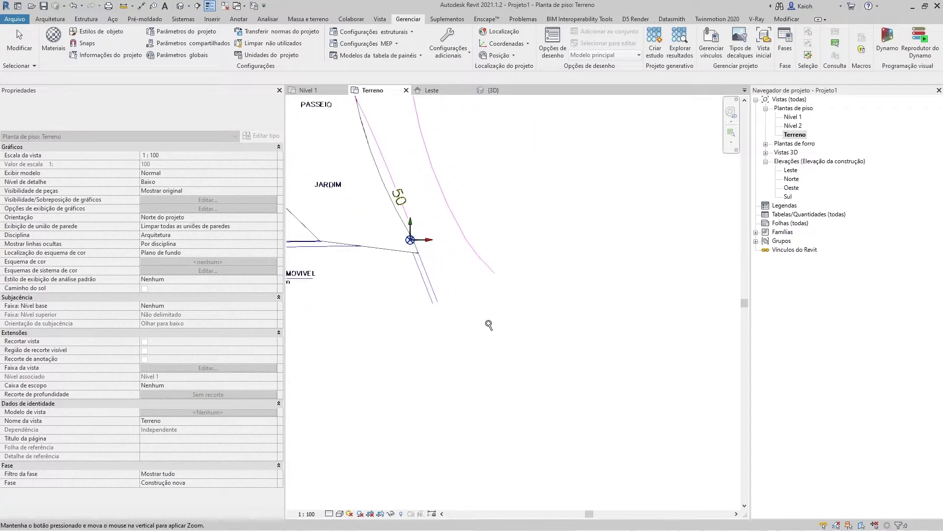
{"action": "scroll", "coordinate": [467, 267], "scroll_direction": "up", "scroll_amount": 2}
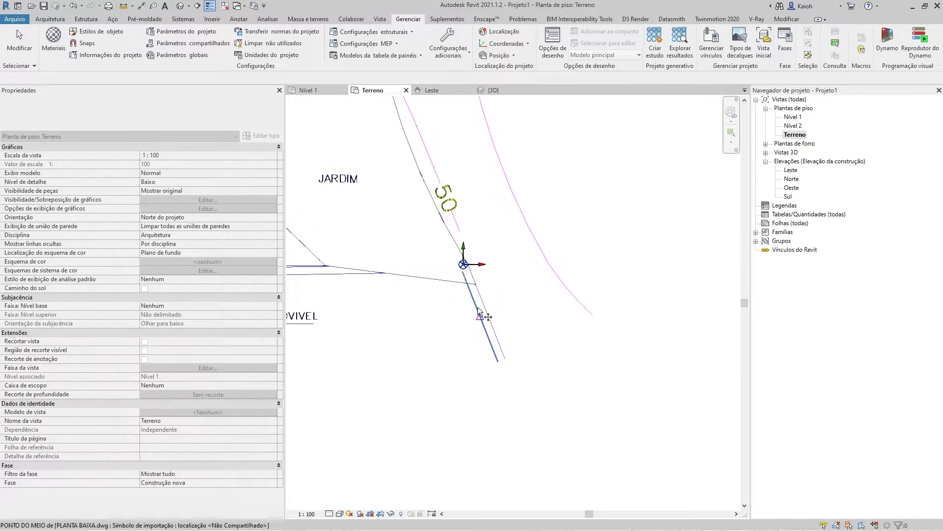
- Relocate the project by moving from the internal origin to the chosen end point
{"action": "left_click", "coordinate": [463, 265]}
{"action": "scroll", "coordinate": [482, 238], "scroll_direction": "down", "scroll_amount": 3}
{"action": "scroll", "coordinate": [483, 238], "scroll_direction": "up", "scroll_amount": 3}
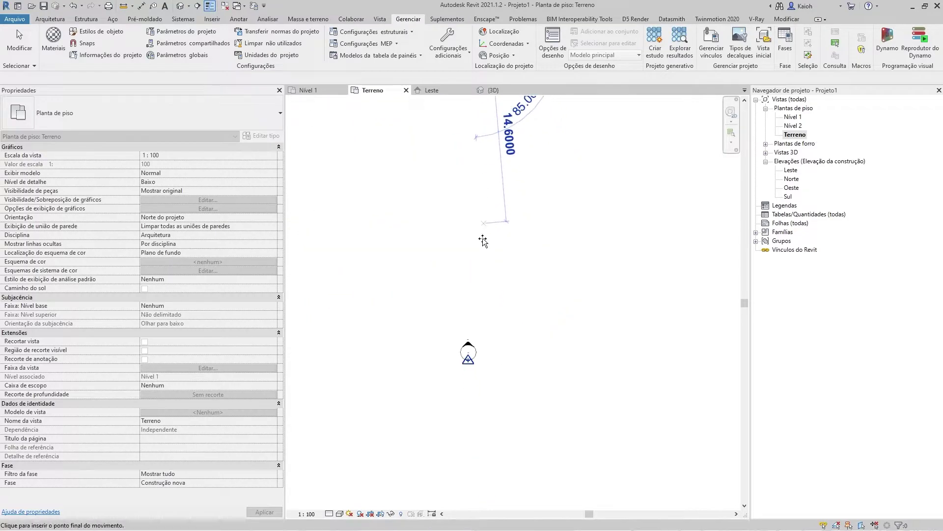
{"action": "left_click", "coordinate": [476, 363]}
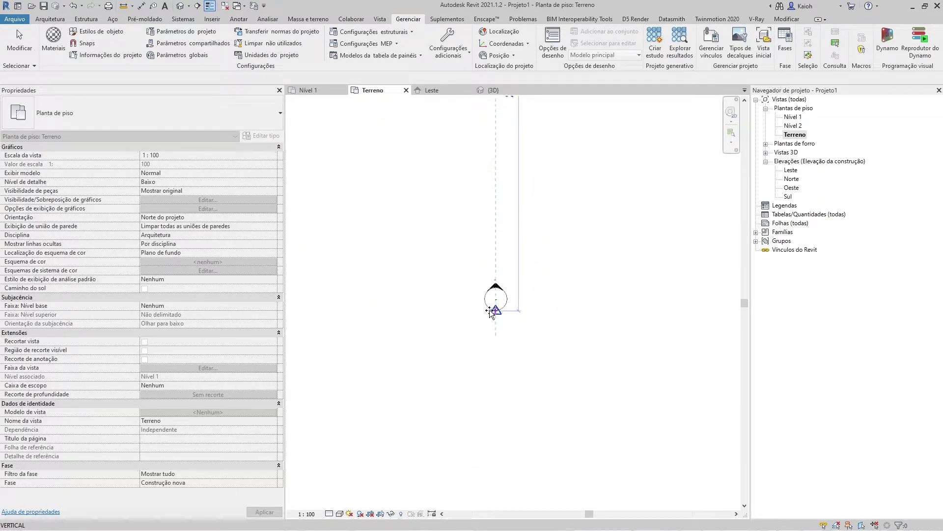
{"action": "left_click_drag", "start_coordinate": [492, 315], "coordinate": [496, 319]}
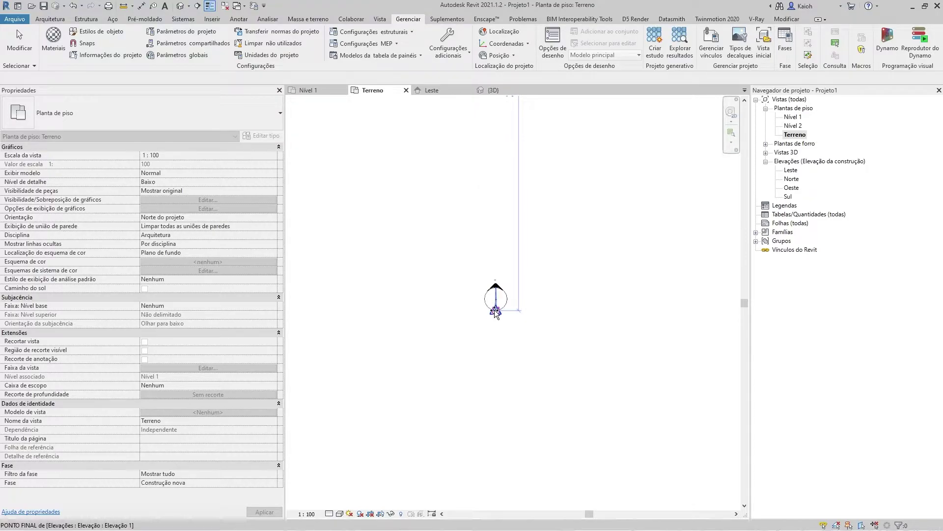
{"action": "key", "text": "Escape"}
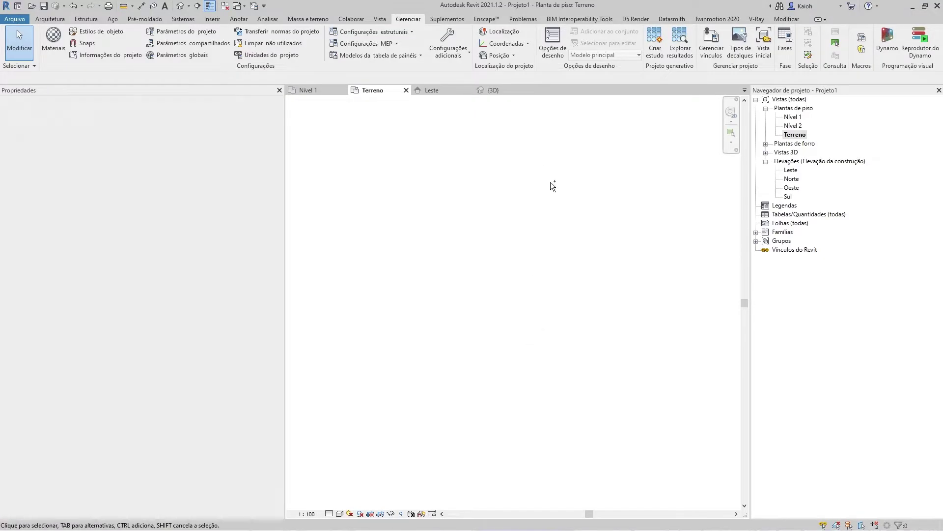
- Reframe the site and select the project base point to verify N/S 8567274.0000, L/O 564722.0000
{"action": "middle_click_drag", "start_coordinate": [635, 325], "coordinate": [522, 211]}
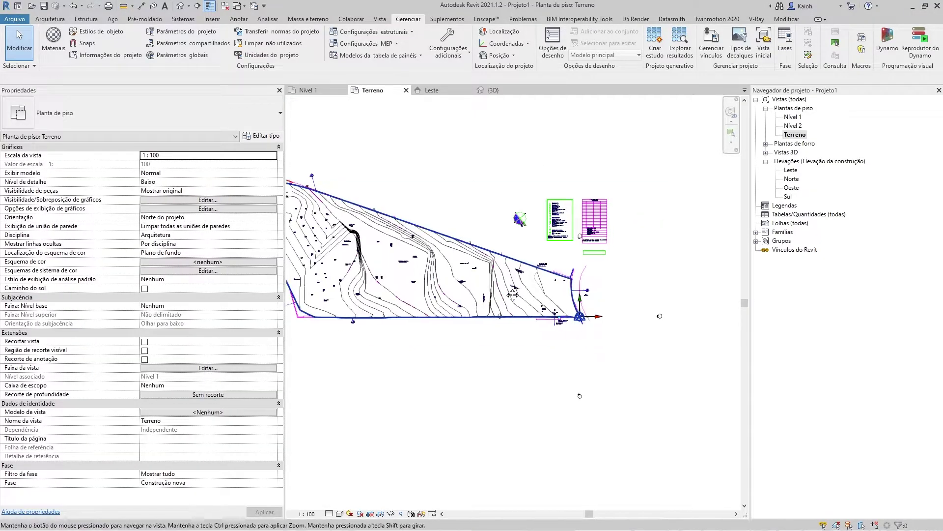
{"action": "scroll", "coordinate": [521, 276], "scroll_direction": "up", "scroll_amount": 2}
{"action": "scroll", "coordinate": [520, 275], "scroll_direction": "up", "scroll_amount": 2}
{"action": "scroll", "coordinate": [536, 236], "scroll_direction": "up", "scroll_amount": 2}
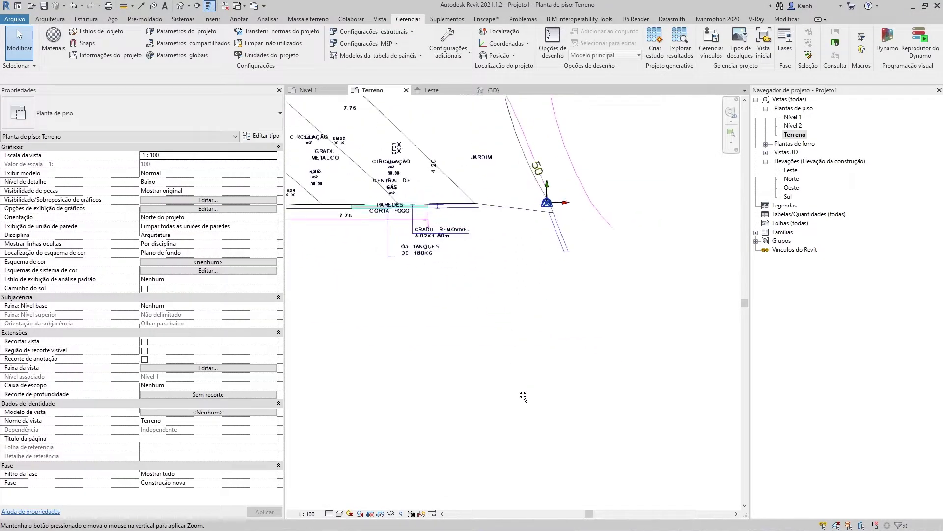
{"action": "scroll", "coordinate": [546, 203], "scroll_direction": "up", "scroll_amount": 1}
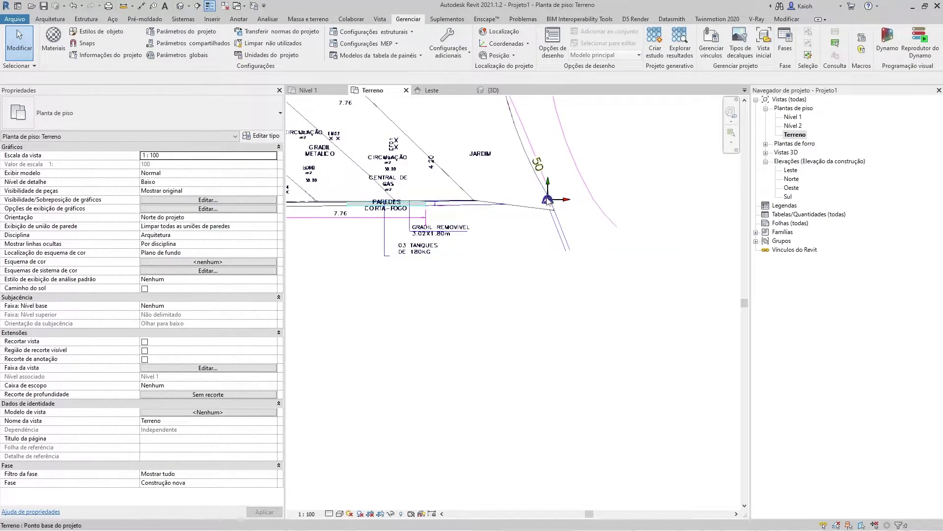
{"action": "left_click", "coordinate": [545, 200]}
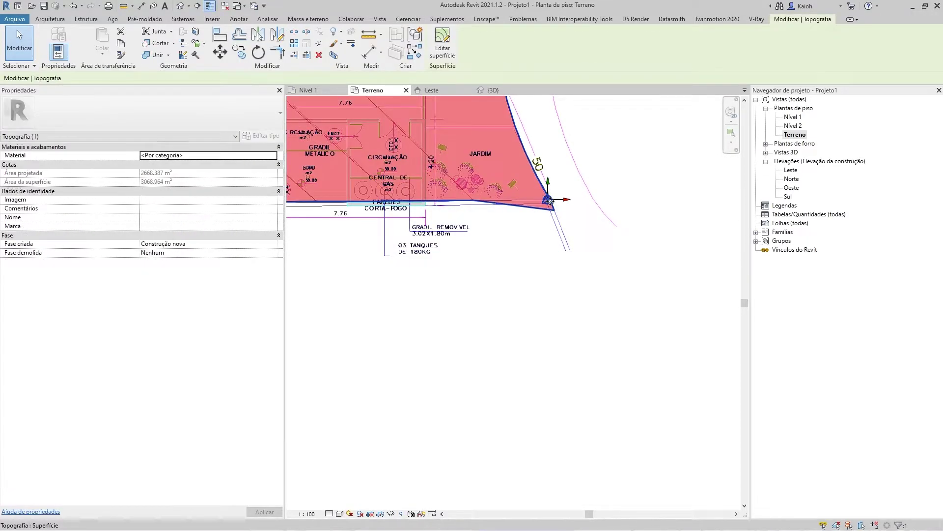
{"action": "middle_click_drag", "start_coordinate": [545, 201], "coordinate": [510, 237]}
{"action": "scroll", "coordinate": [509, 235], "scroll_direction": "up", "scroll_amount": 1}
{"action": "key", "text": "Escape"}
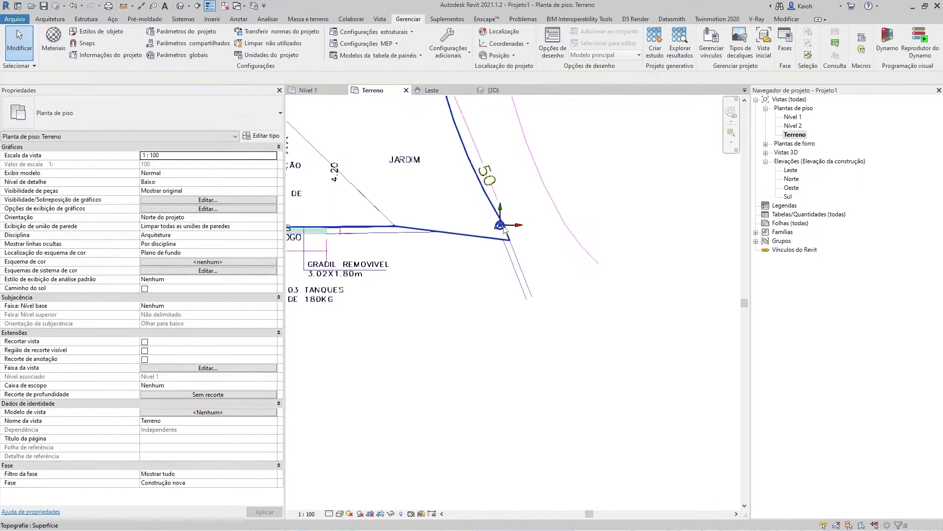
{"action": "left_click", "coordinate": [501, 228]}
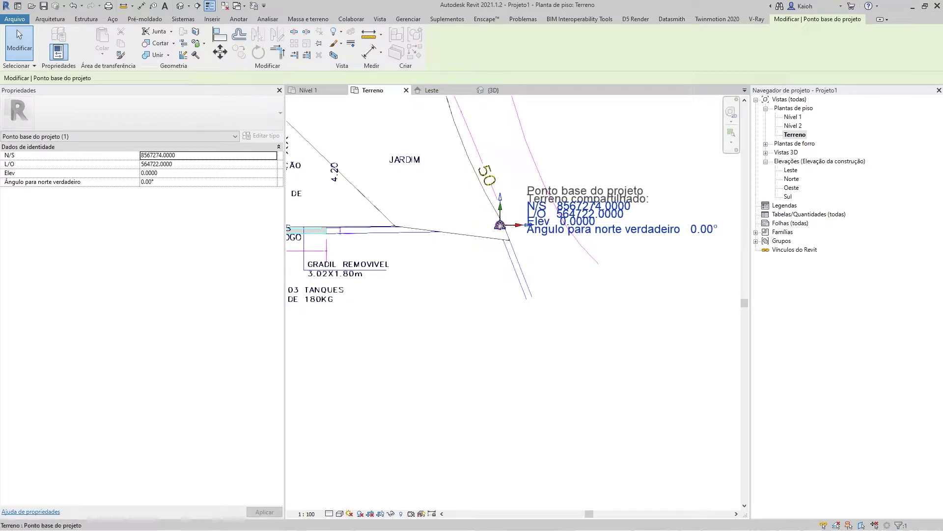
- Select the survey point showing N/S 8567274.0000, L/O 564722.0000, and zoom out to the whole site
{"action": "left_click", "coordinate": [501, 229]}
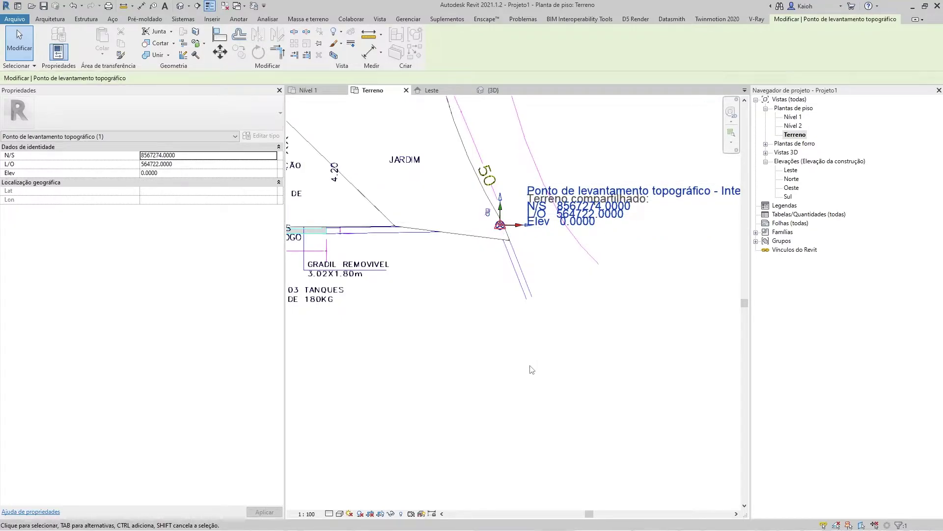
{"action": "middle_click_drag", "start_coordinate": [506, 397], "coordinate": [538, 182], "text": "ctrl"}
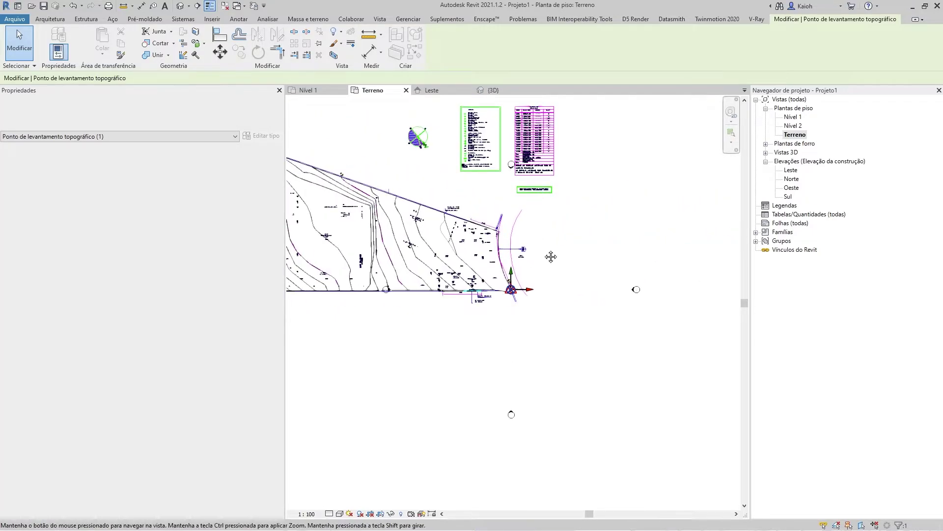
{"action": "middle_click_drag", "start_coordinate": [539, 181], "coordinate": [564, 294], "text": "ctrl"}
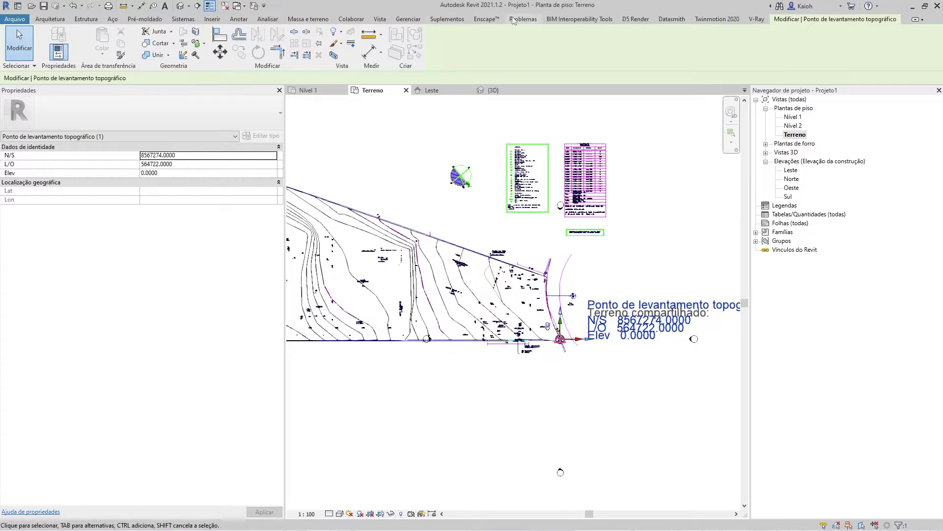
- Try Rotate True North from Manage > Position and dismiss the invalid view orientation warning
{"action": "left_click", "coordinate": [409, 20]}
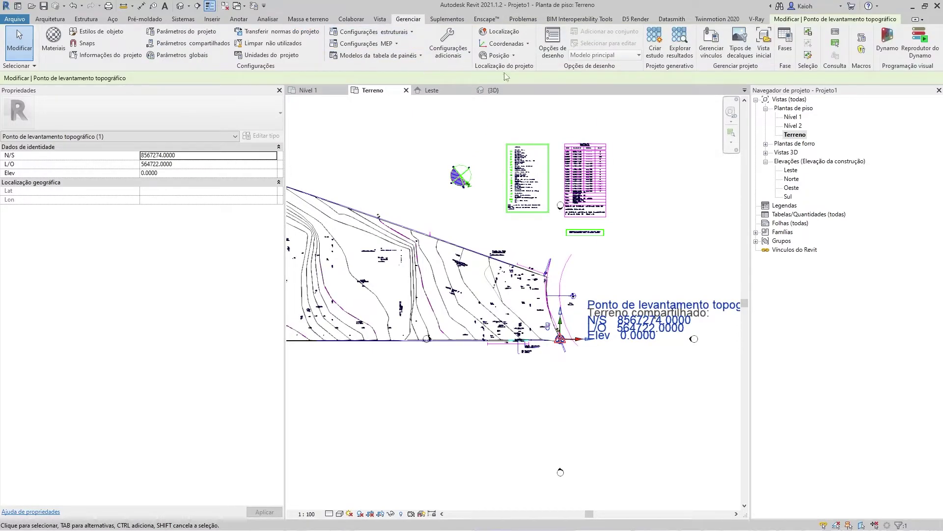
{"action": "left_click", "coordinate": [501, 56]}
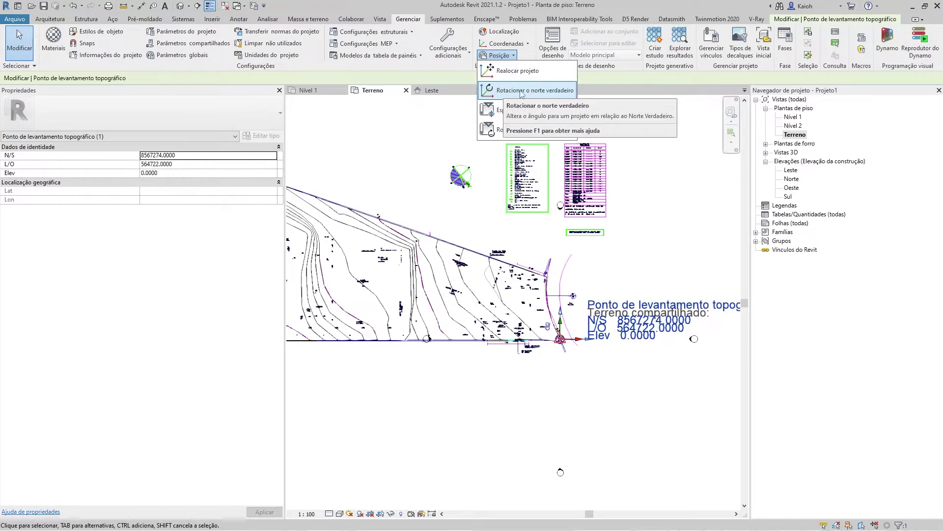
{"action": "mouse_move", "coordinate": [530, 90]}
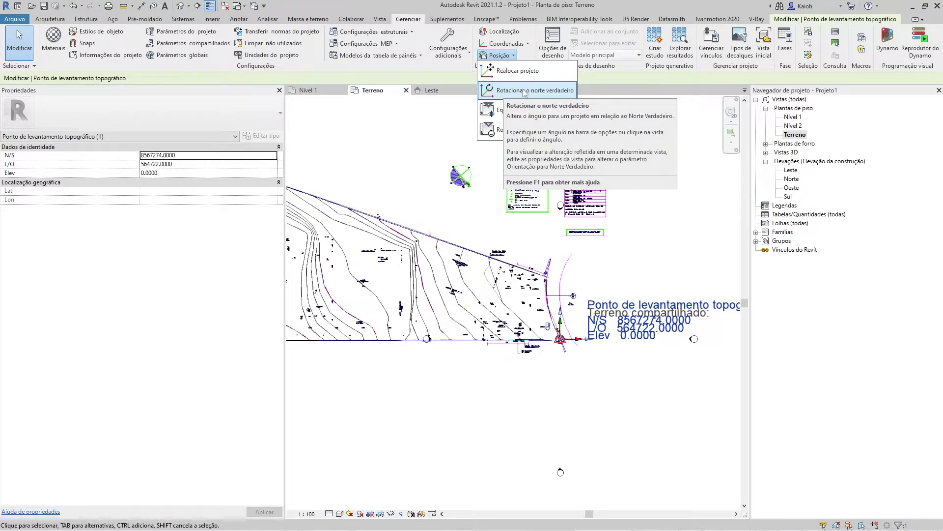
{"action": "left_click", "coordinate": [523, 91]}
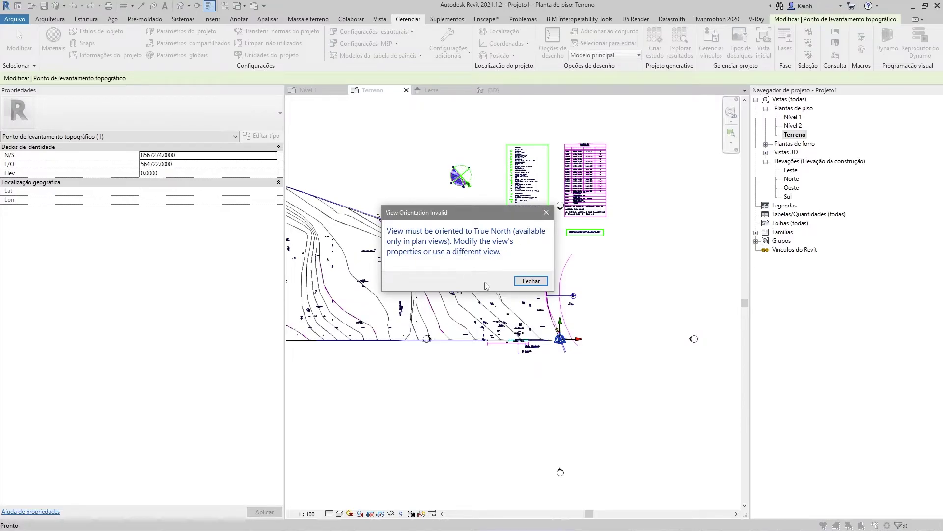
{"action": "left_click", "coordinate": [531, 281]}
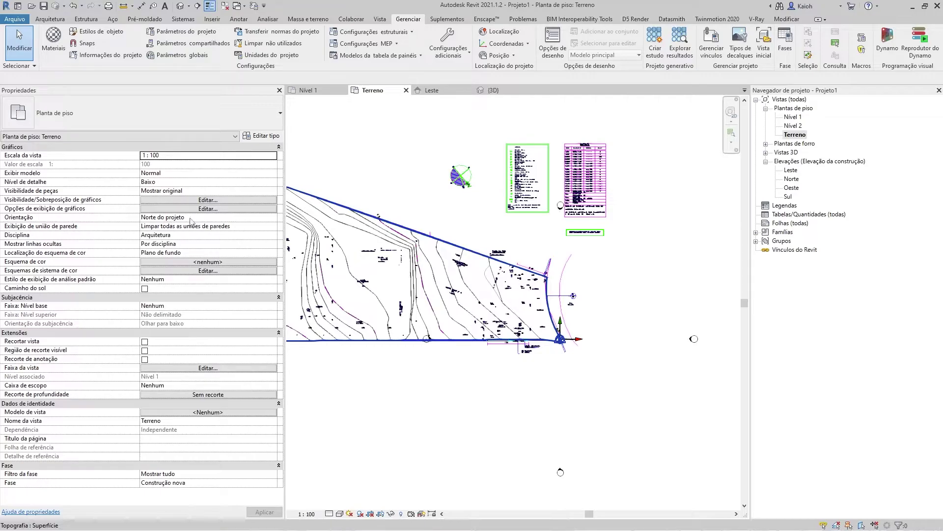
- Set the Terreno view's Orientation property to Norte verdadeiro
{"action": "left_click", "coordinate": [270, 219]}
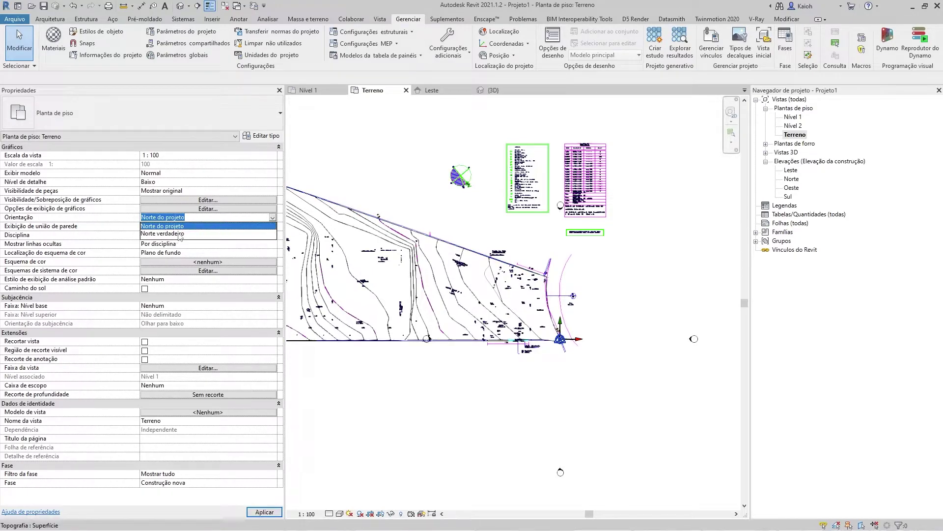
{"action": "left_click", "coordinate": [181, 234]}
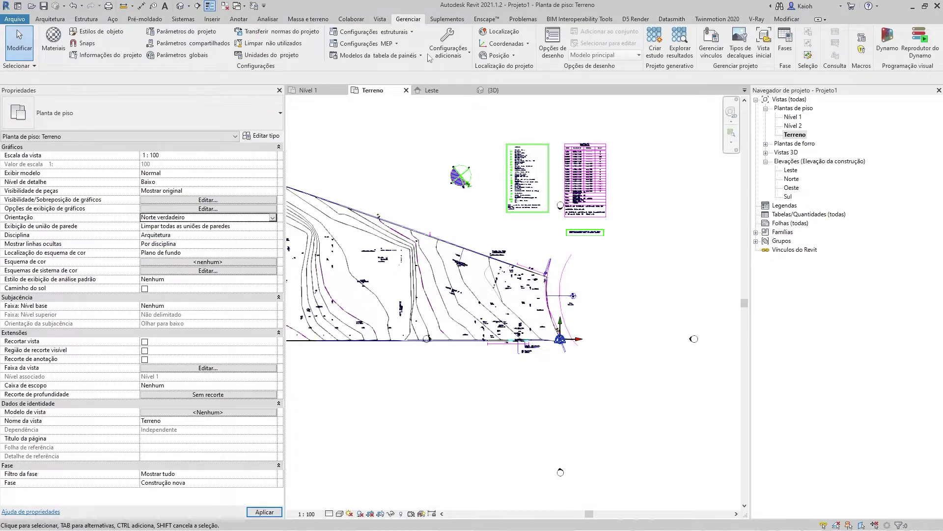
{"action": "left_click", "coordinate": [498, 55]}
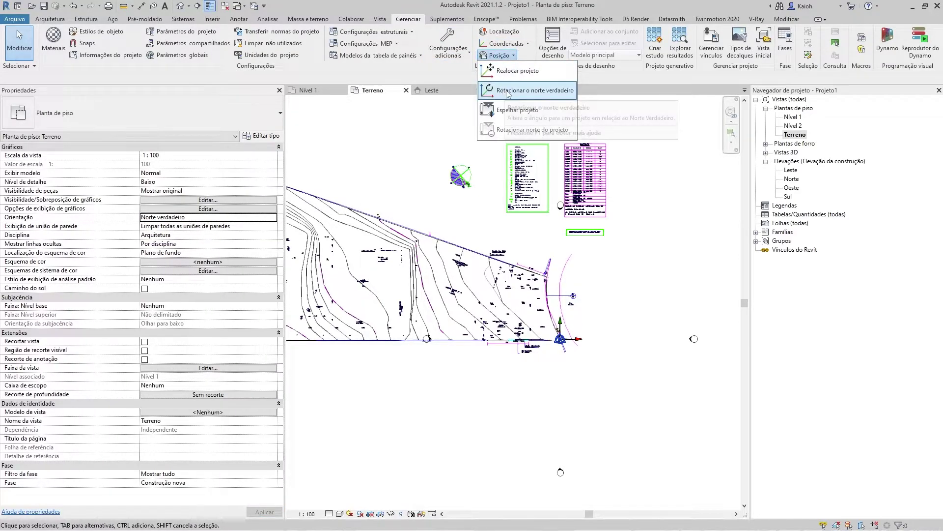
- Start Rotate True North and relocate the rotation centre onto the site's north arrow
{"action": "left_click", "coordinate": [506, 91]}
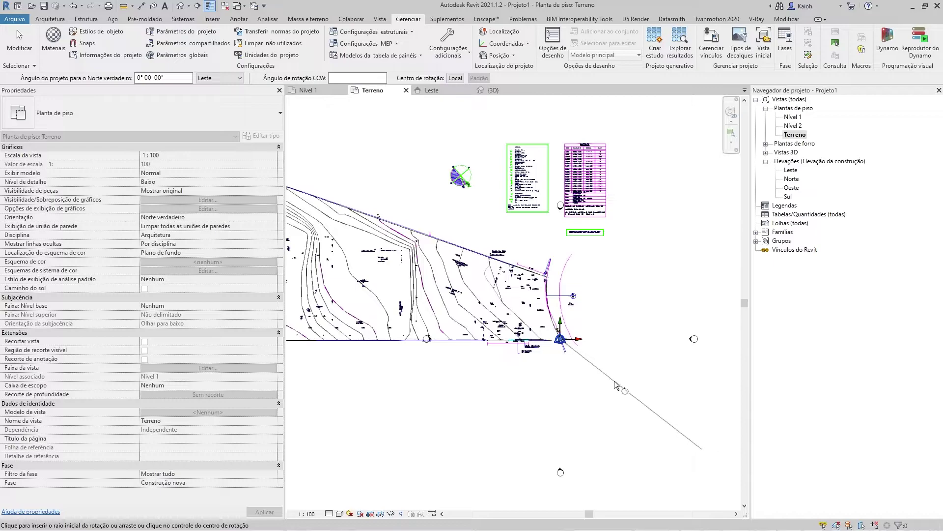
{"action": "left_click", "coordinate": [562, 341]}
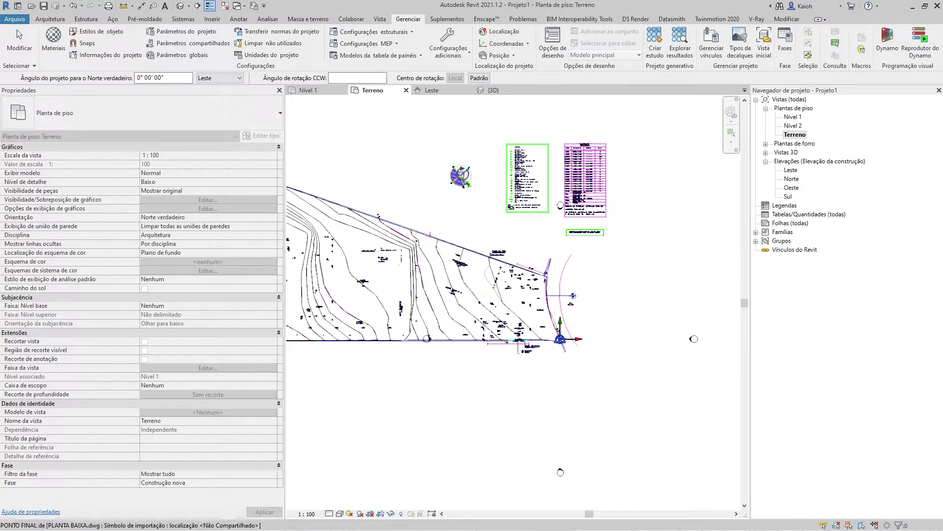
{"action": "left_click", "coordinate": [461, 175]}
{"action": "scroll", "coordinate": [488, 206], "scroll_direction": "up", "scroll_amount": 2}
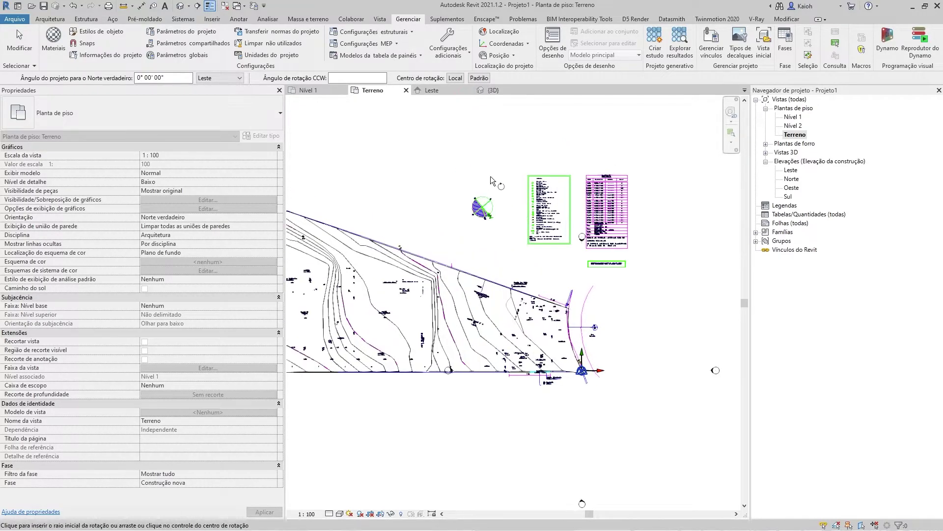
{"action": "scroll", "coordinate": [488, 202], "scroll_direction": "up", "scroll_amount": 2}
{"action": "scroll", "coordinate": [490, 196], "scroll_direction": "up", "scroll_amount": 3}
{"action": "scroll", "coordinate": [491, 193], "scroll_direction": "up", "scroll_amount": 1}
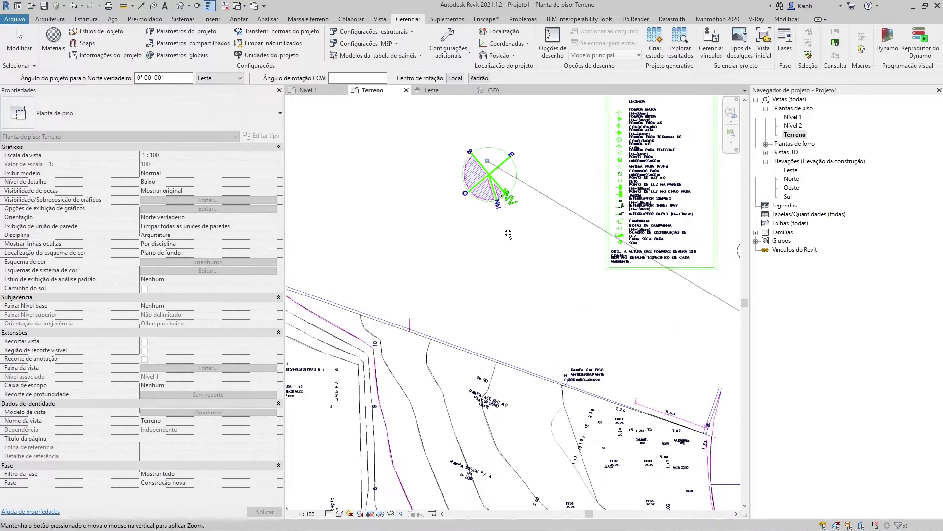
{"action": "scroll", "coordinate": [501, 226], "scroll_direction": "up", "scroll_amount": 2}
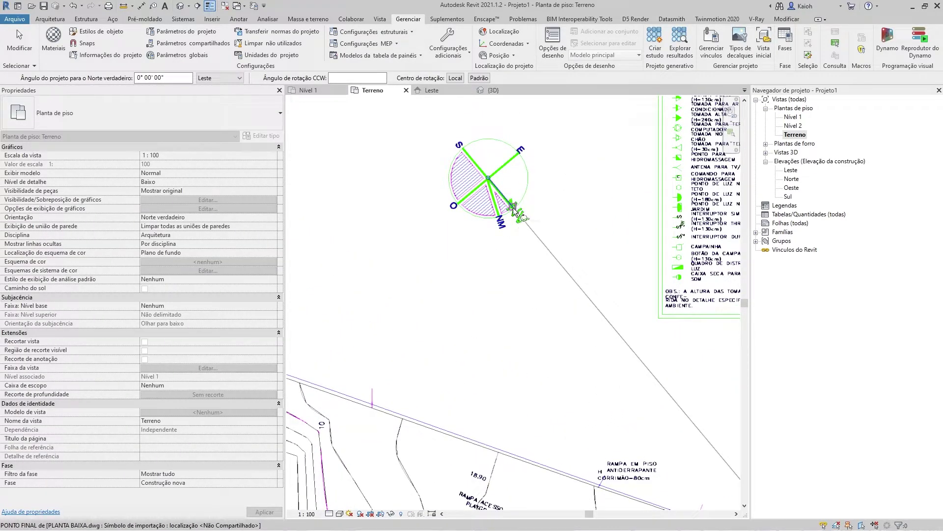
- Rotate the project 140.11° so the north arrow points straight up, then zoom all (ZA)
{"action": "left_click", "coordinate": [512, 207]}
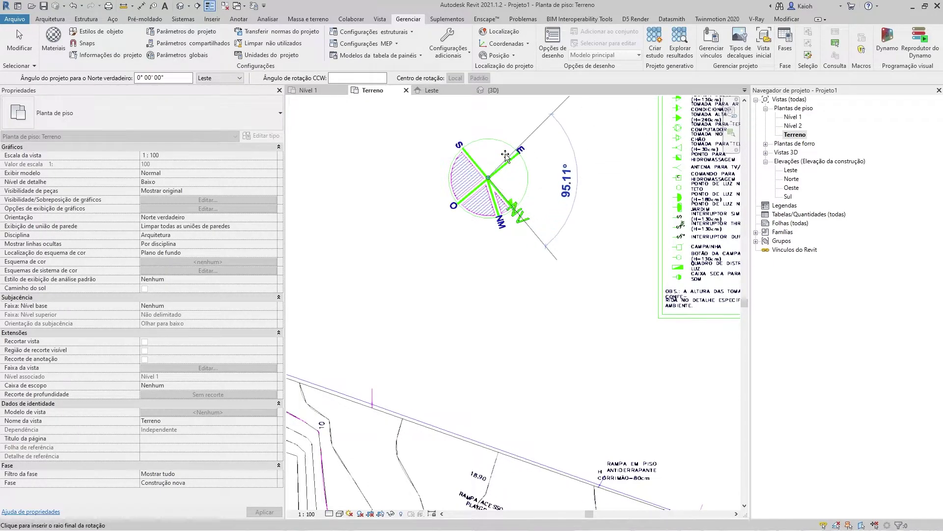
{"action": "middle_click_drag", "start_coordinate": [498, 129], "coordinate": [500, 214]}
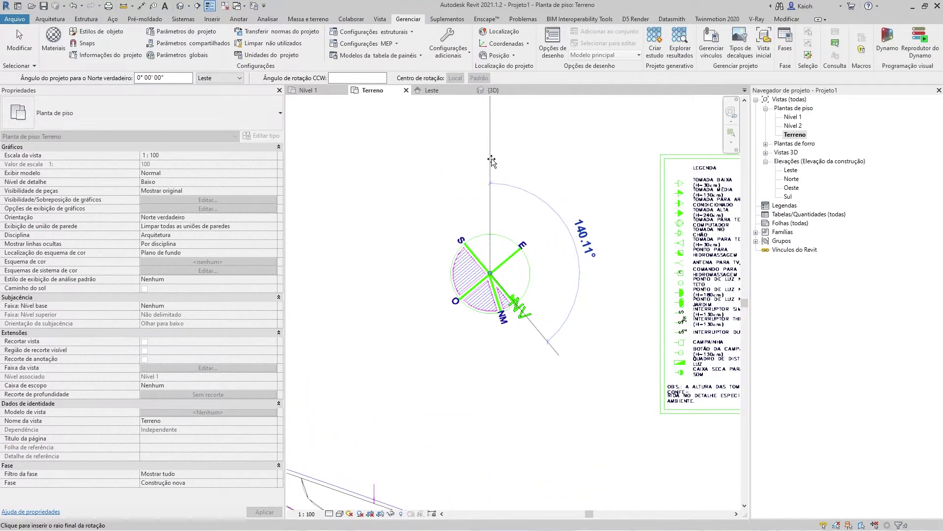
{"action": "left_click", "coordinate": [499, 214]}
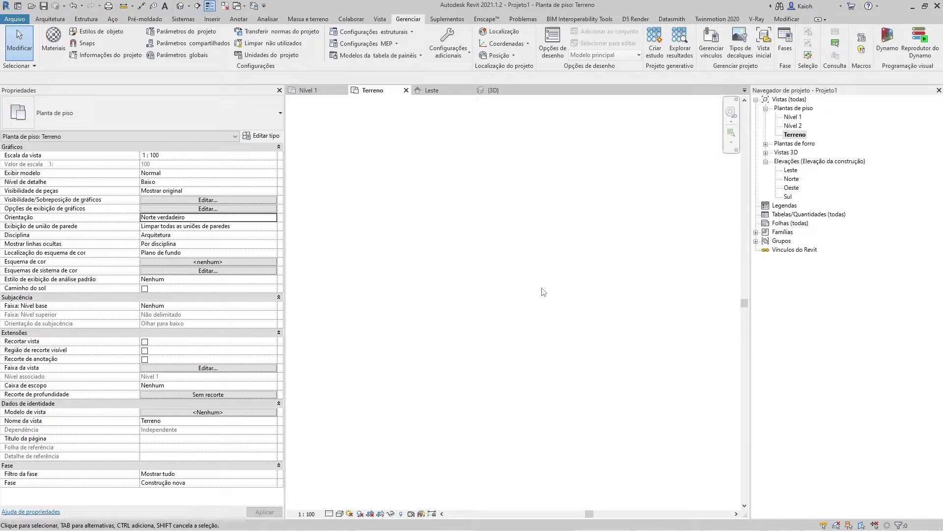
{"action": "key", "text": "z"}
{"action": "key", "text": "a"}
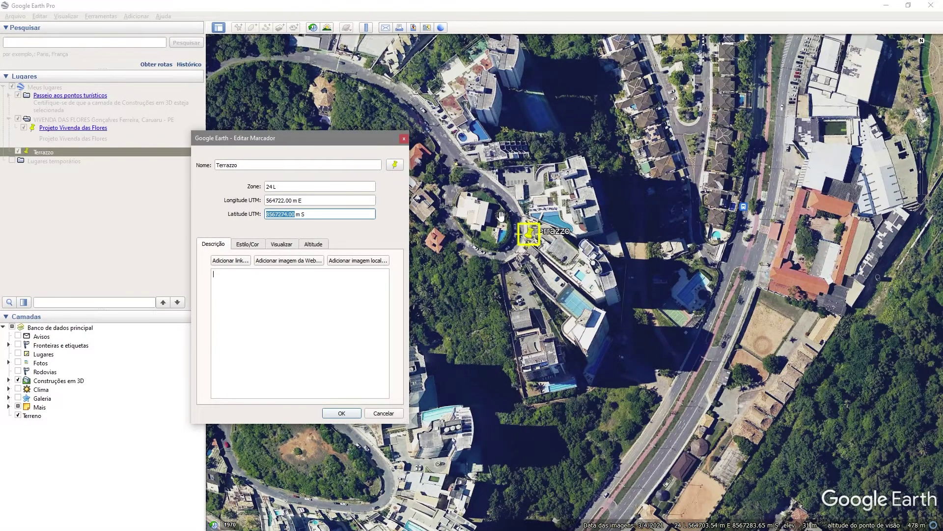
- Close the Terrazzo placemark editor with OK after checking 564722.00 m E, 8567274.00 m S
{"action": "left_click", "coordinate": [404, 139]}
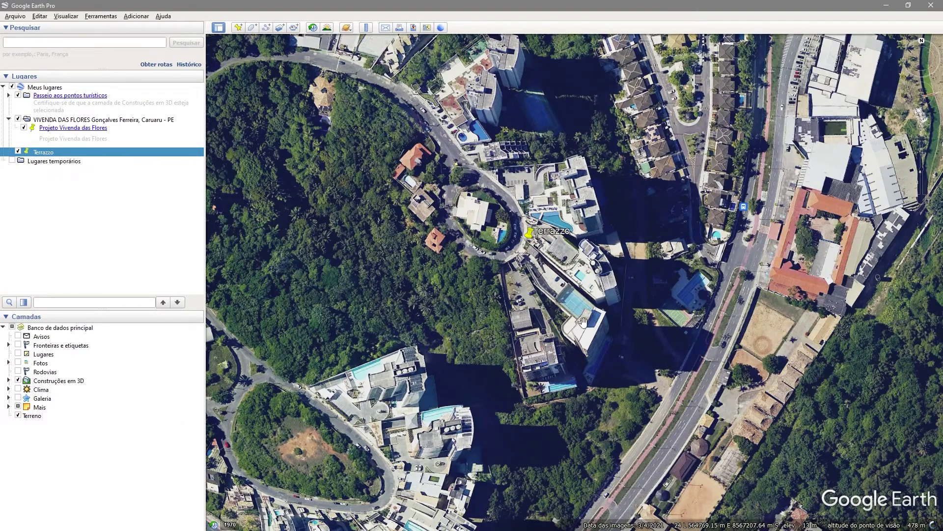